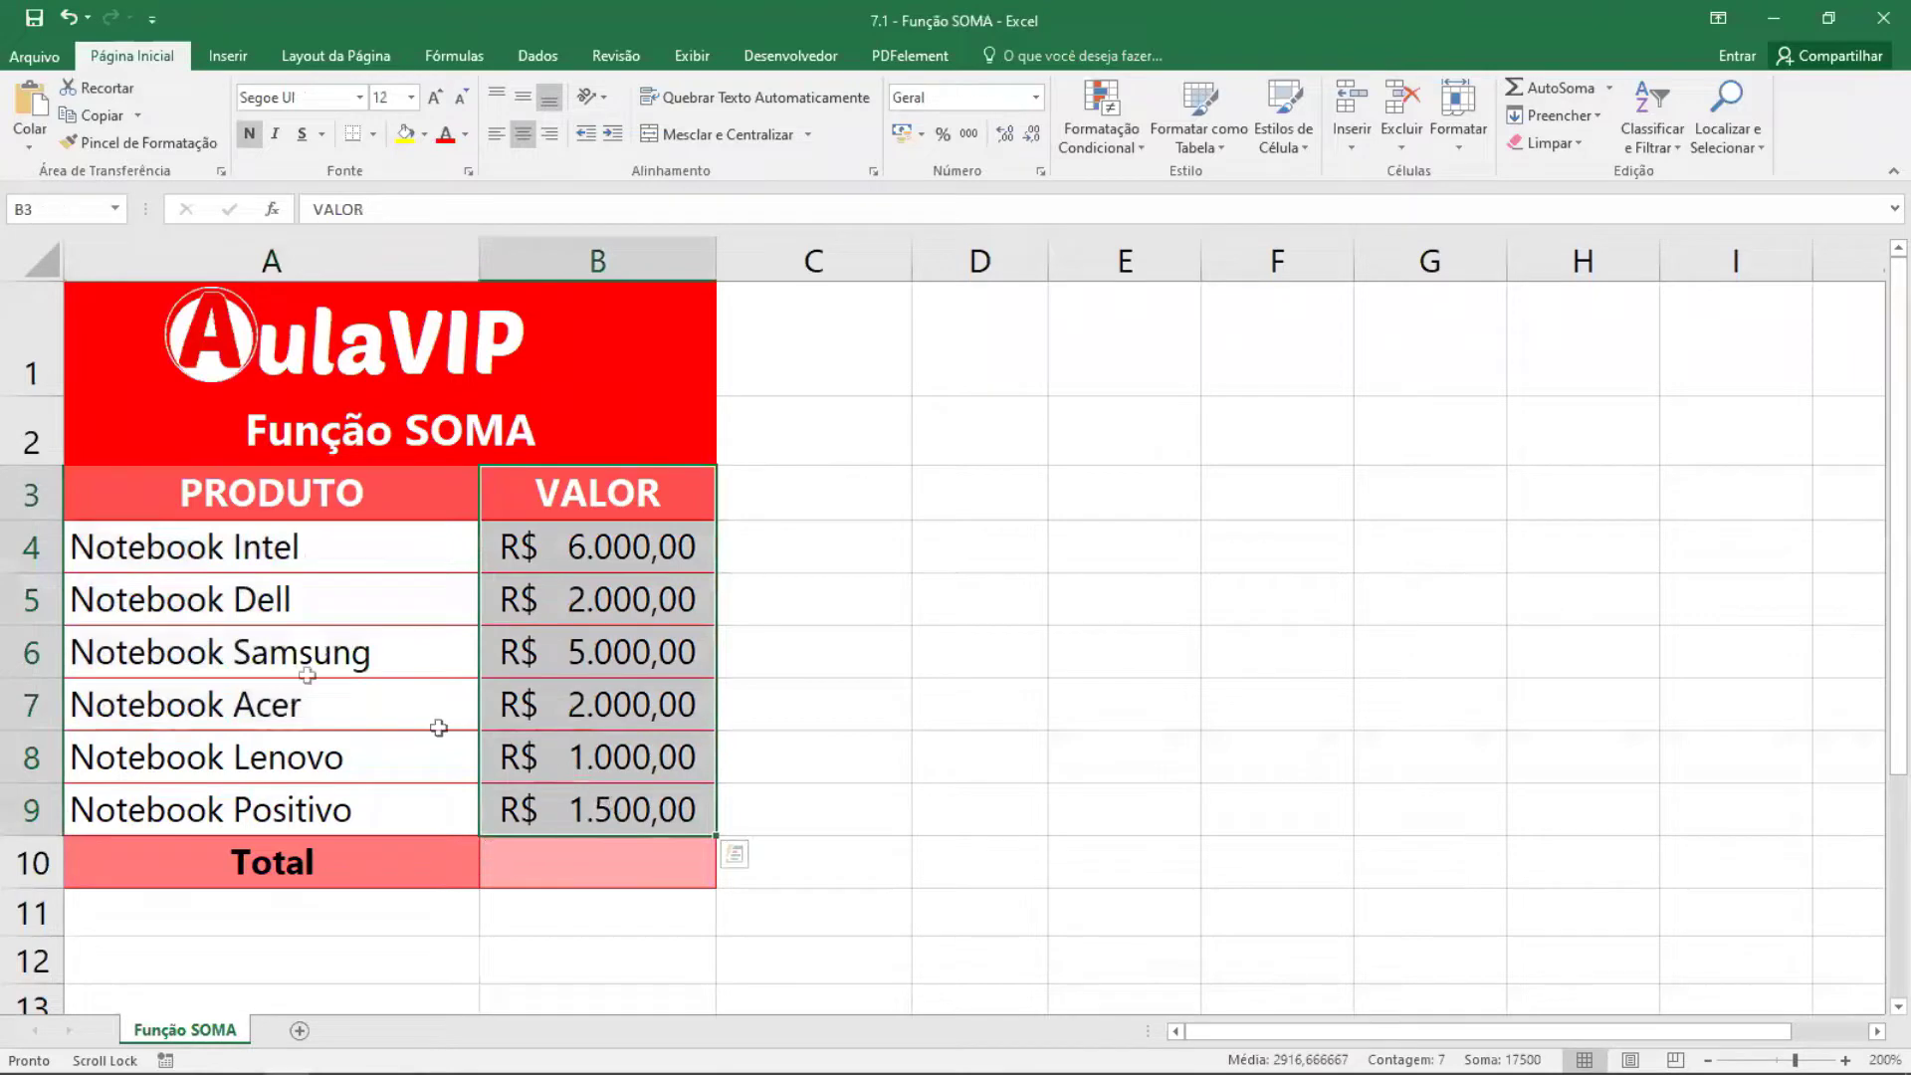
Total the notebook values in cell B10 with the formula =SOMA(B4:B9)
left_click(589, 861)
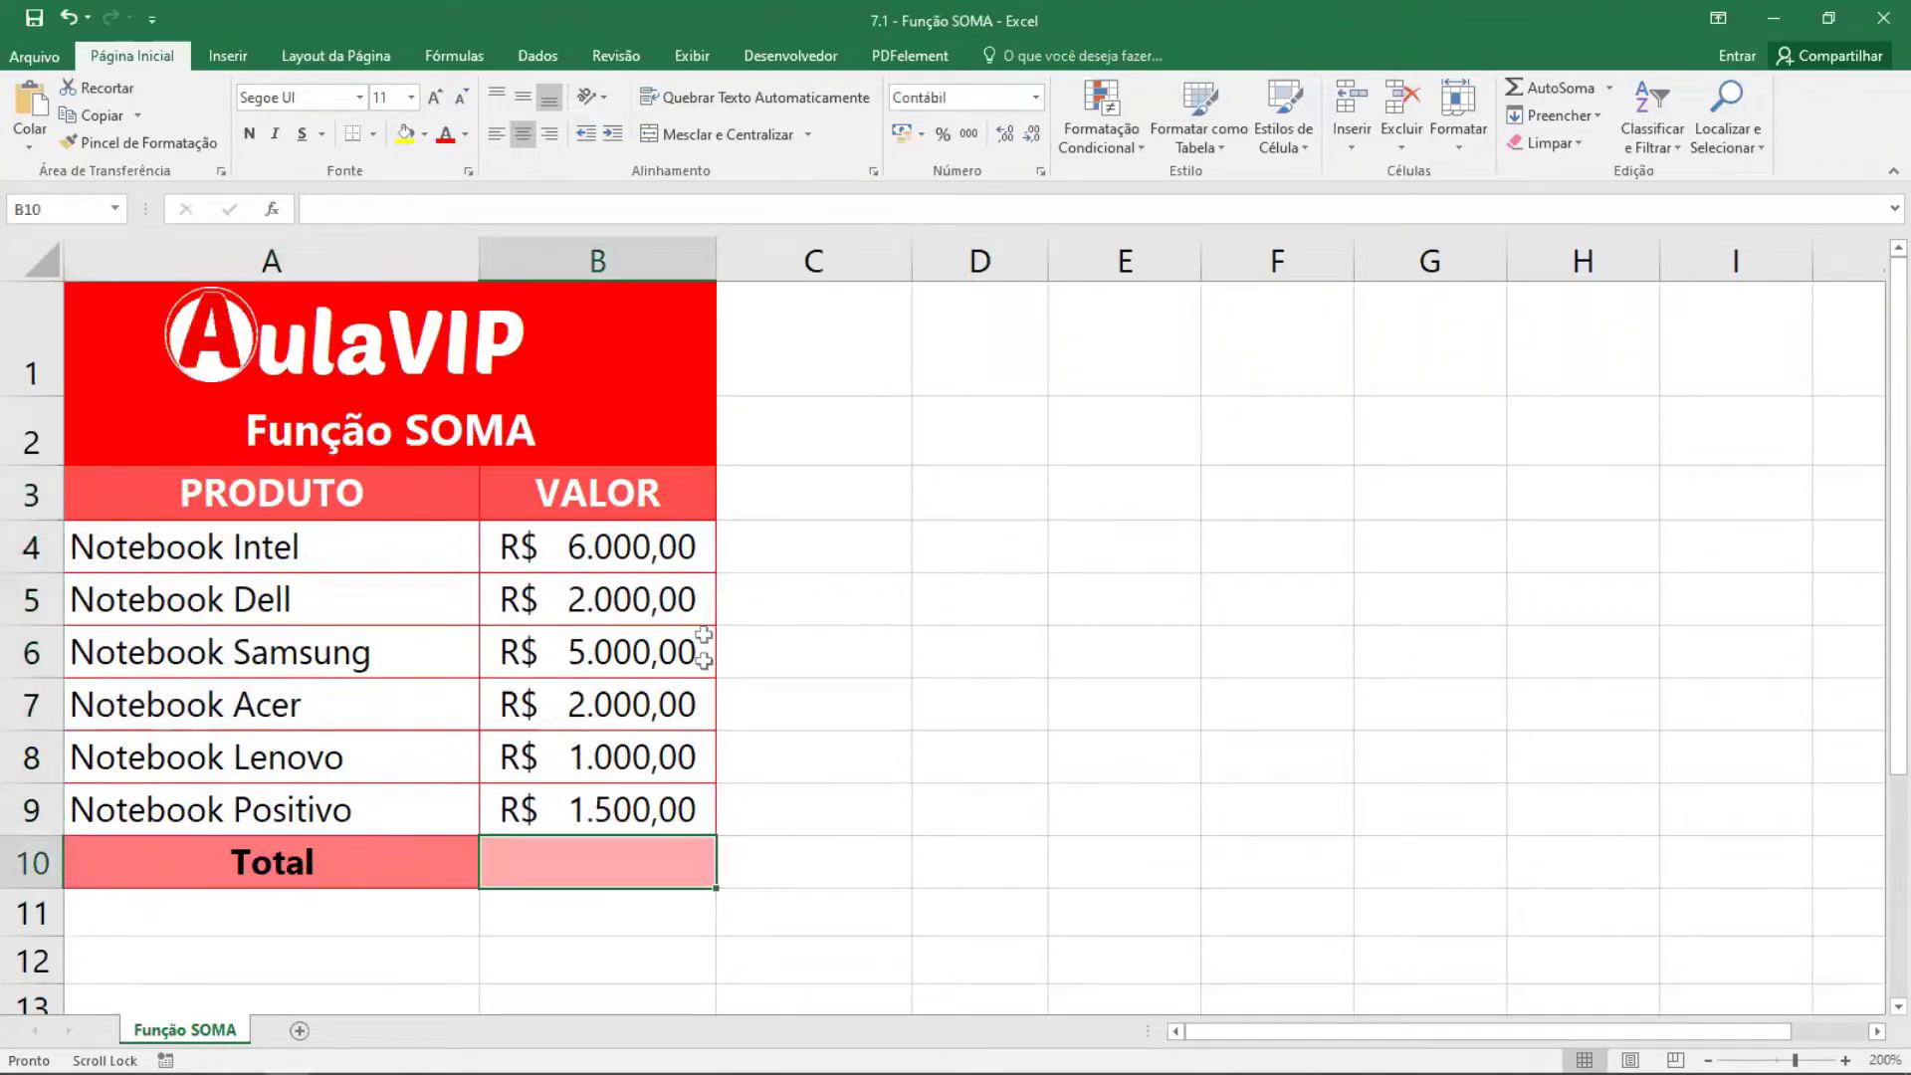
left_click(778, 831)
left_click(672, 875)
type("=")
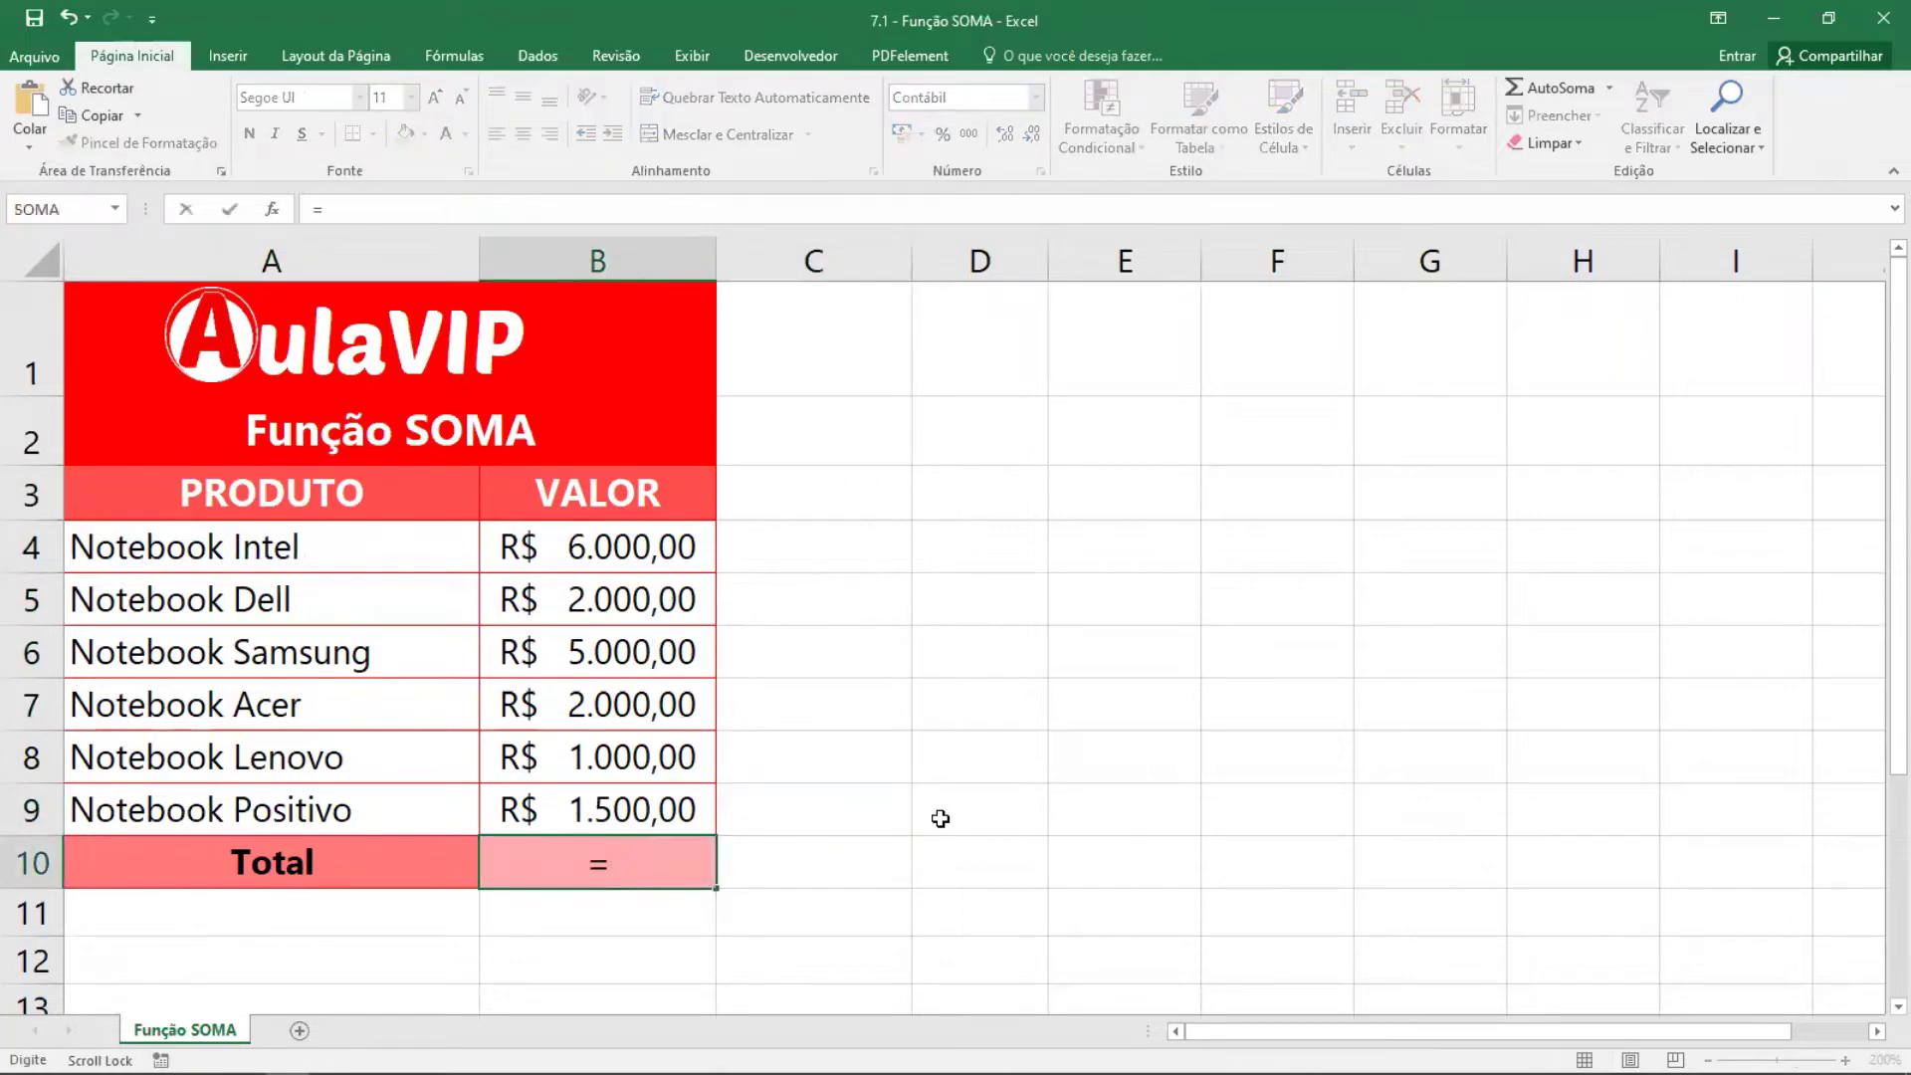
type("so")
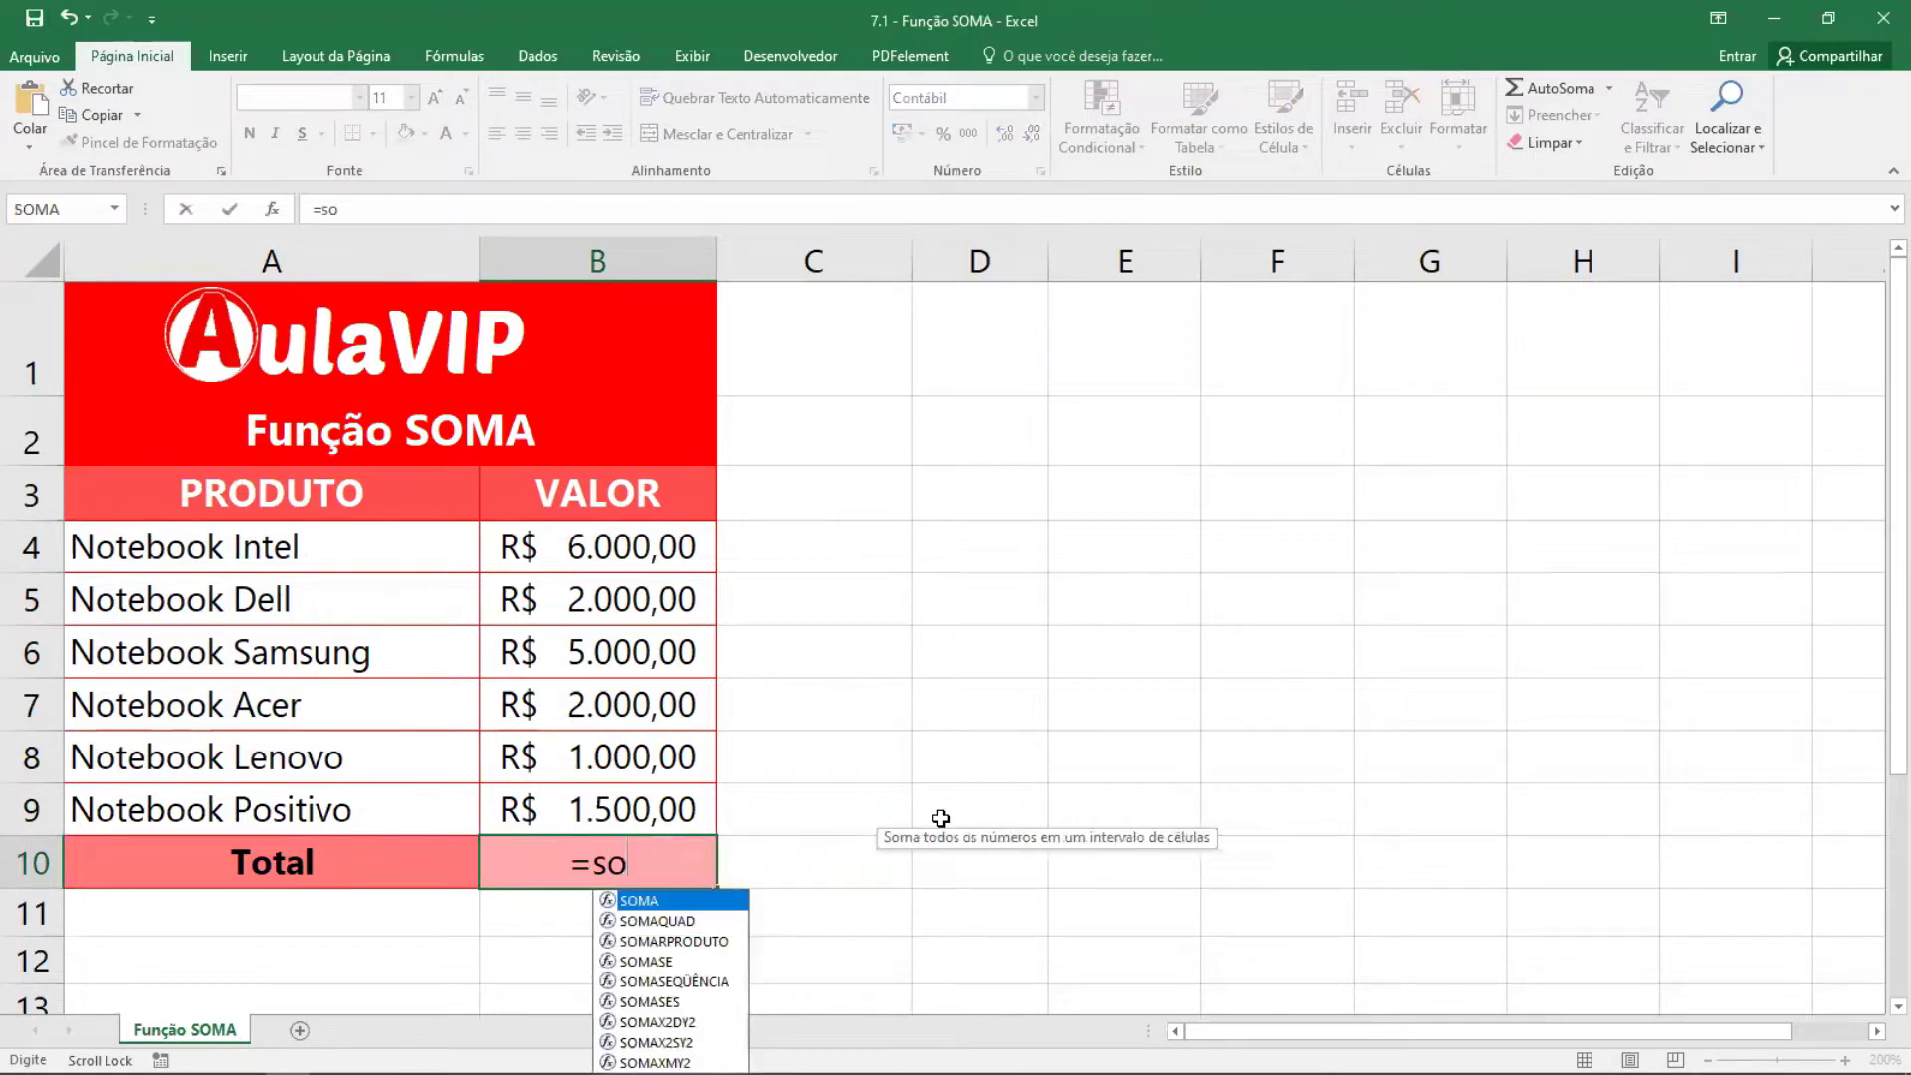
key("Tab")
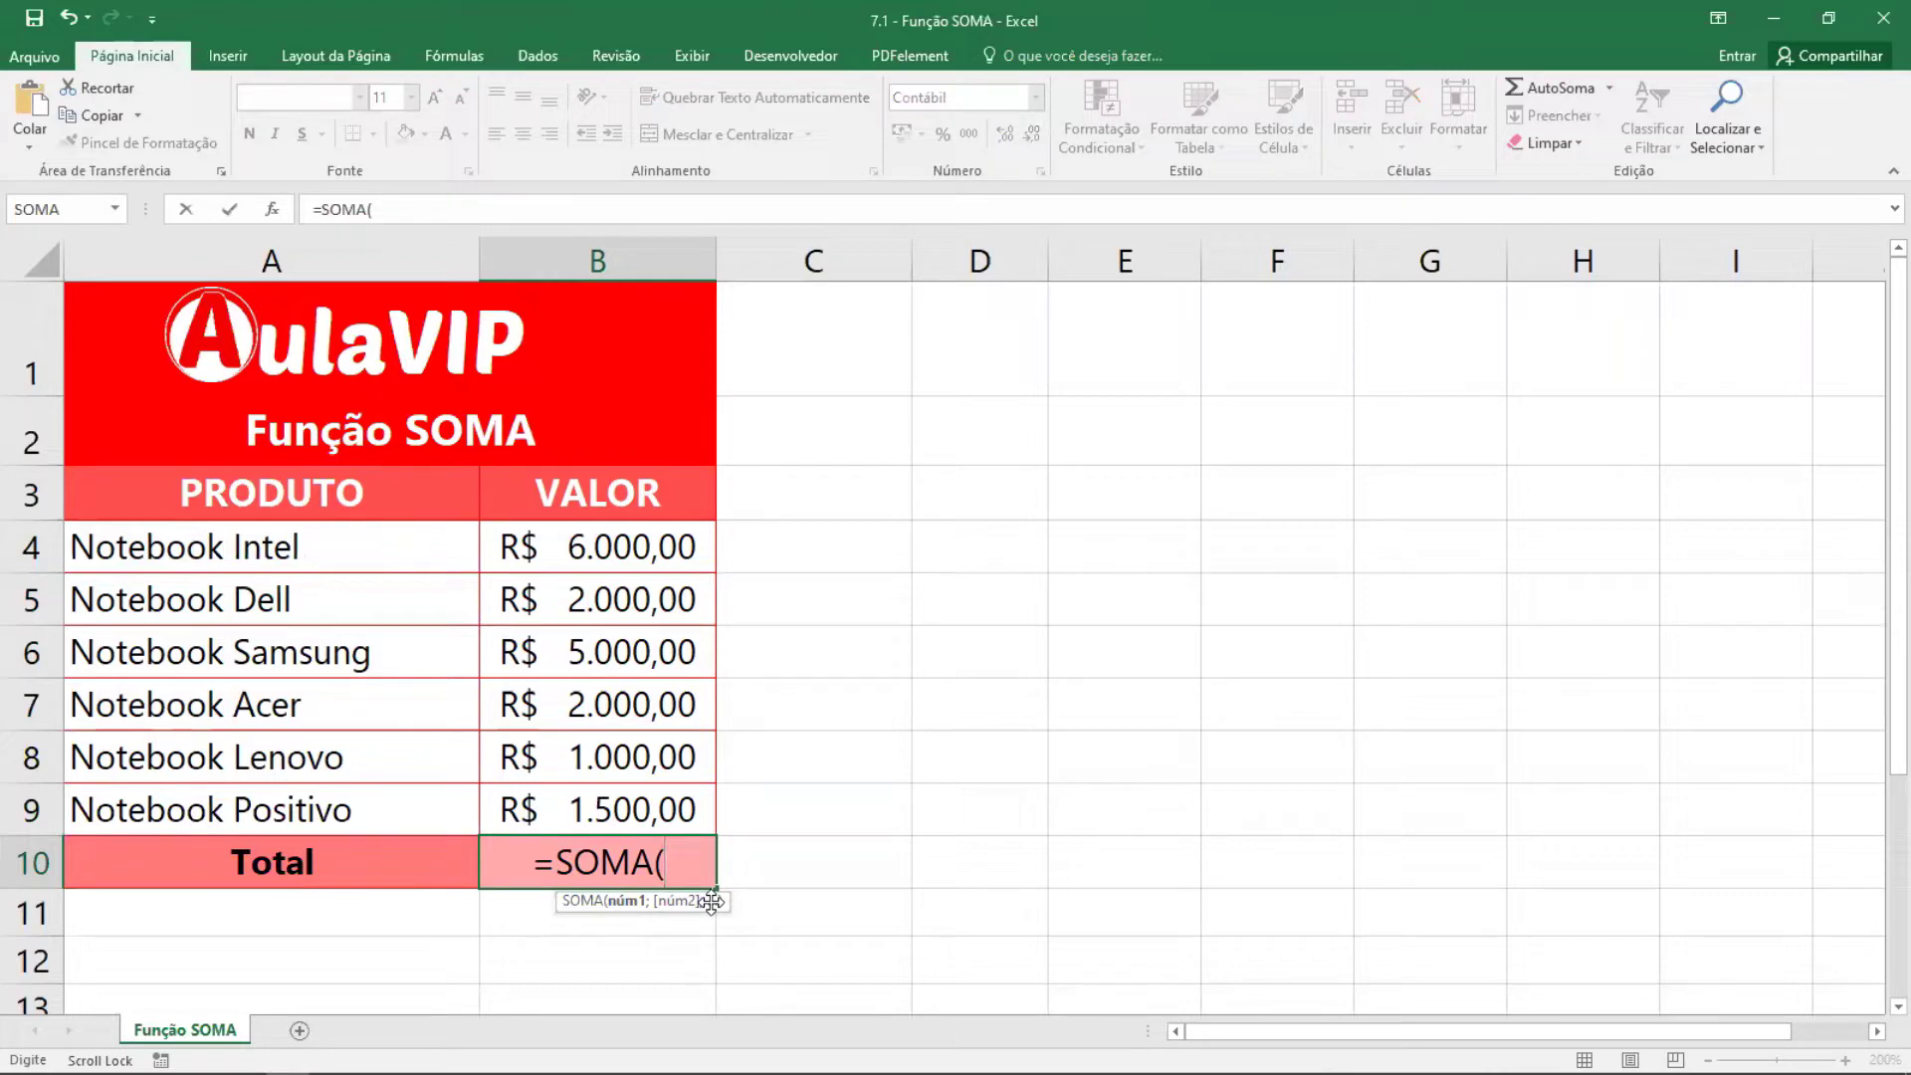
left_click(598, 544)
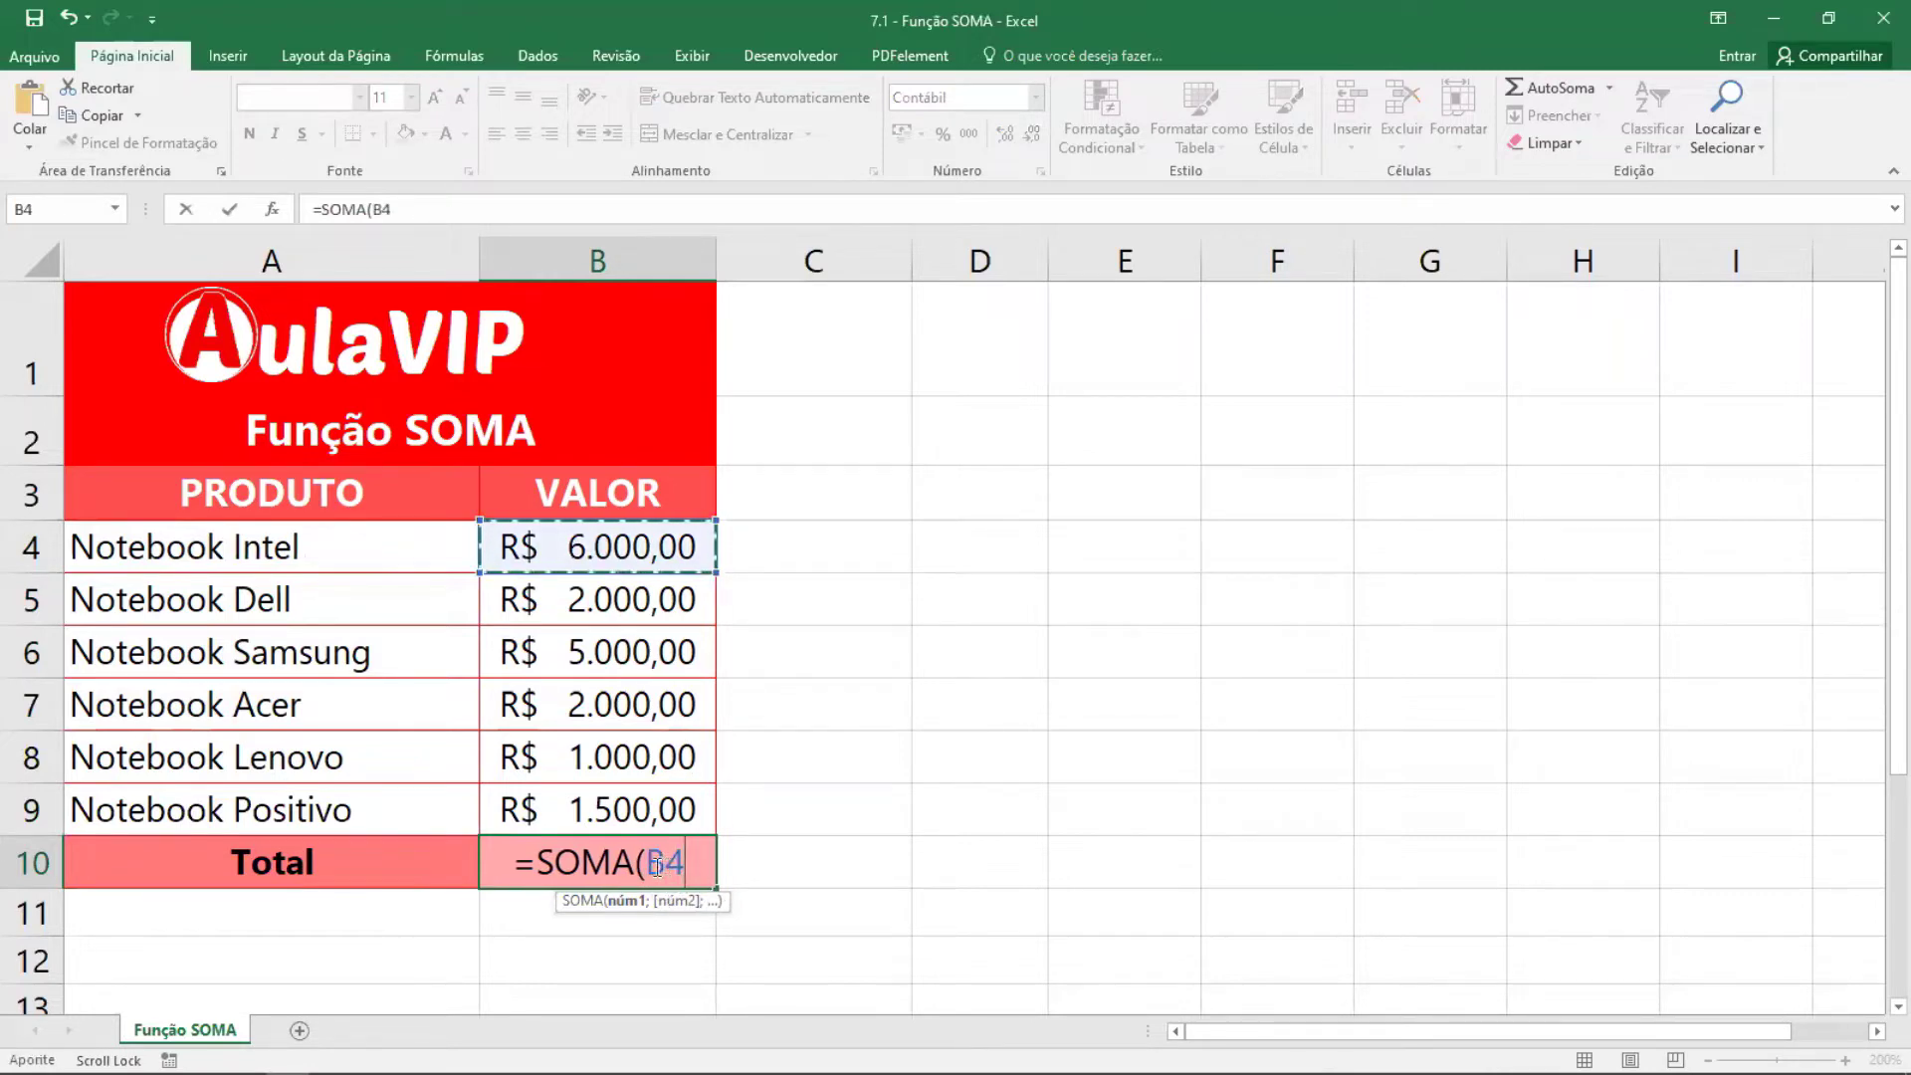
left_click_drag(595, 572, 637, 821)
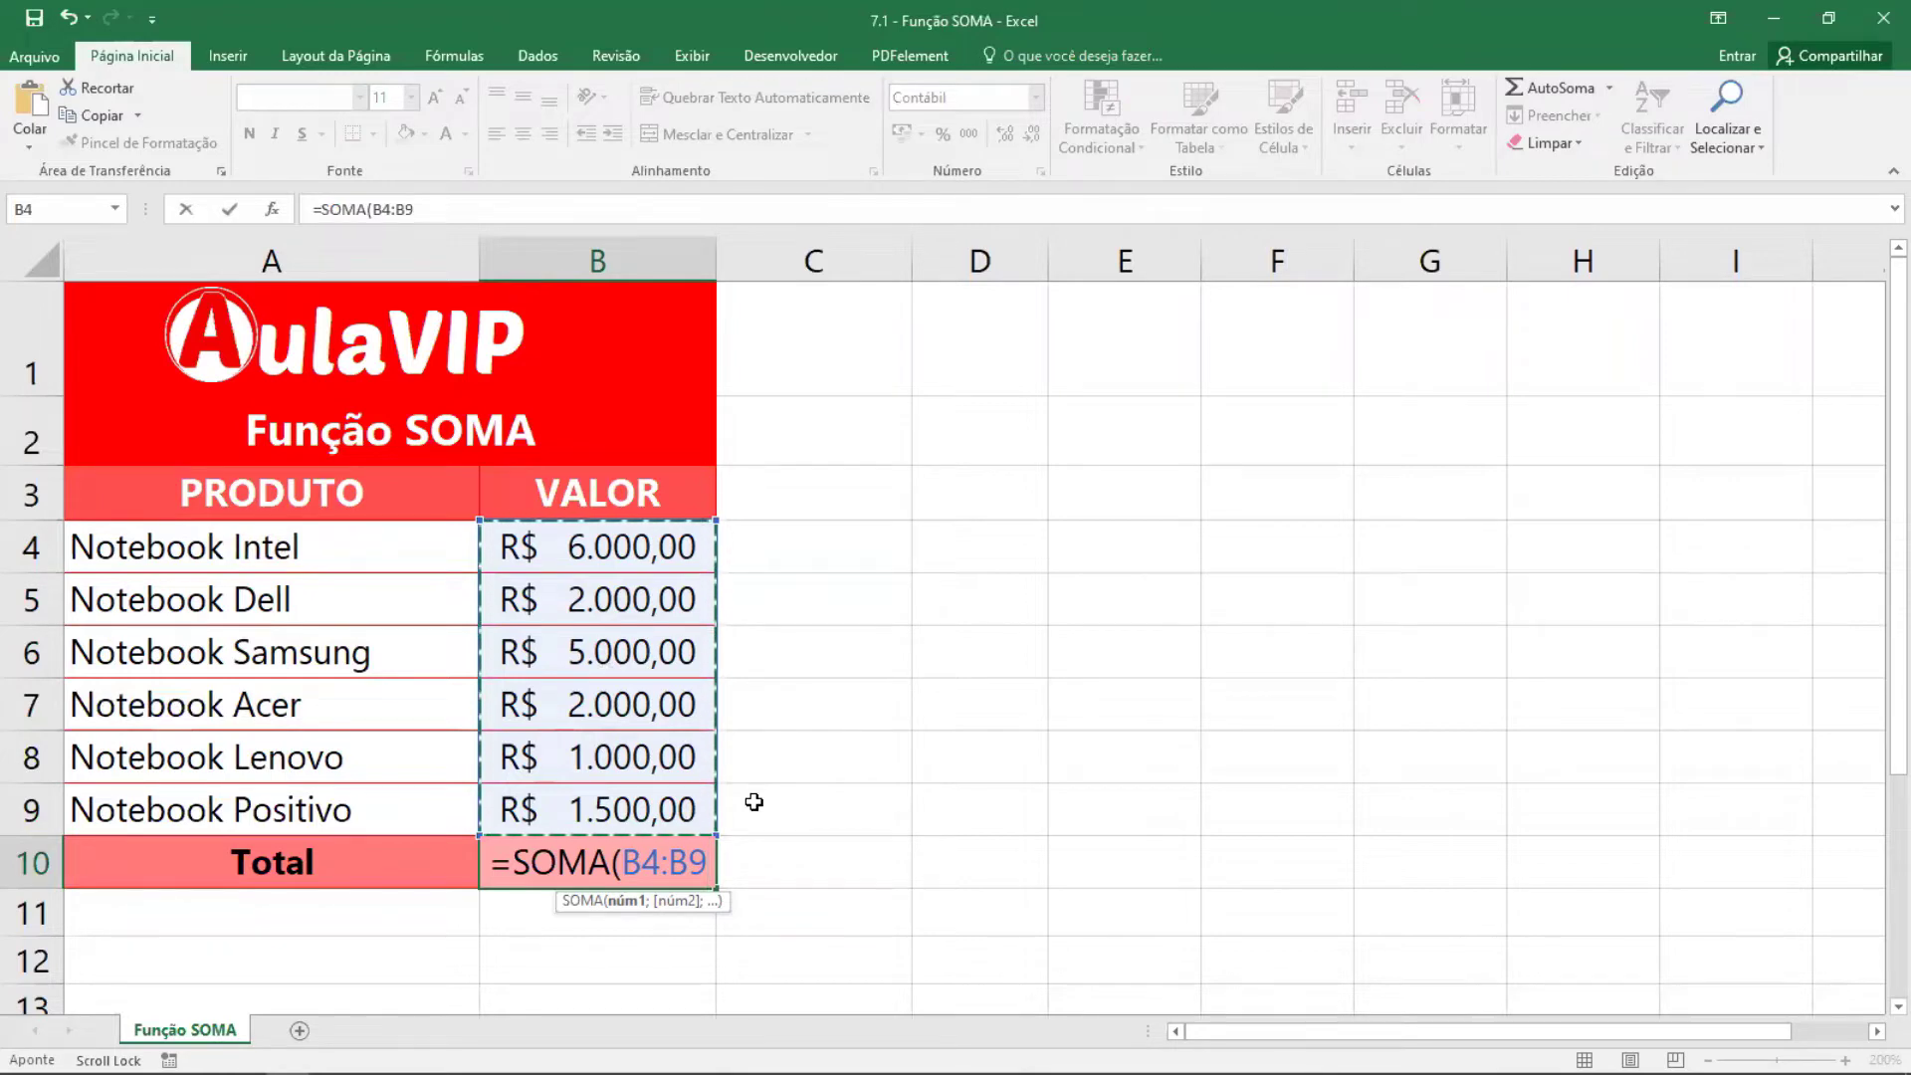
key("Return")
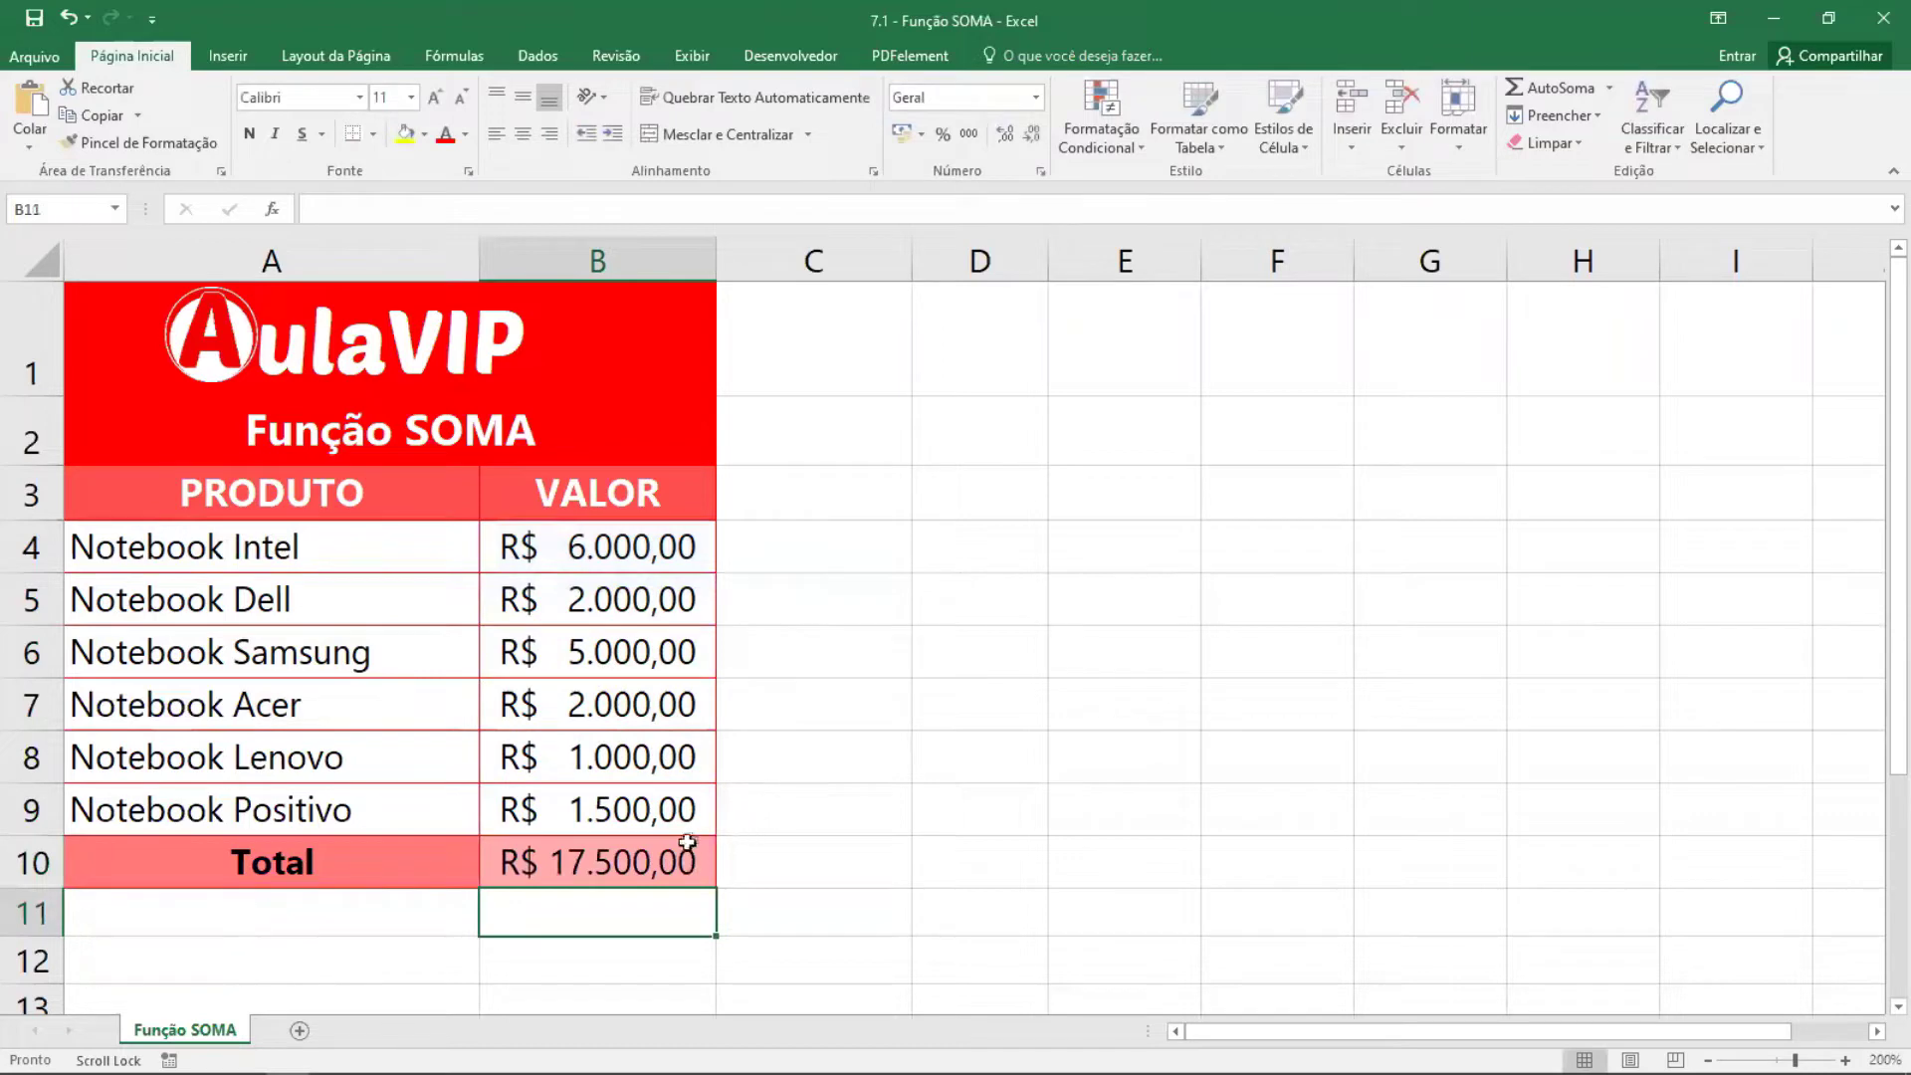
Clear the total in B10 and enter the formula =SOMA(B4:B9) there again
left_click(682, 848)
key("Delete")
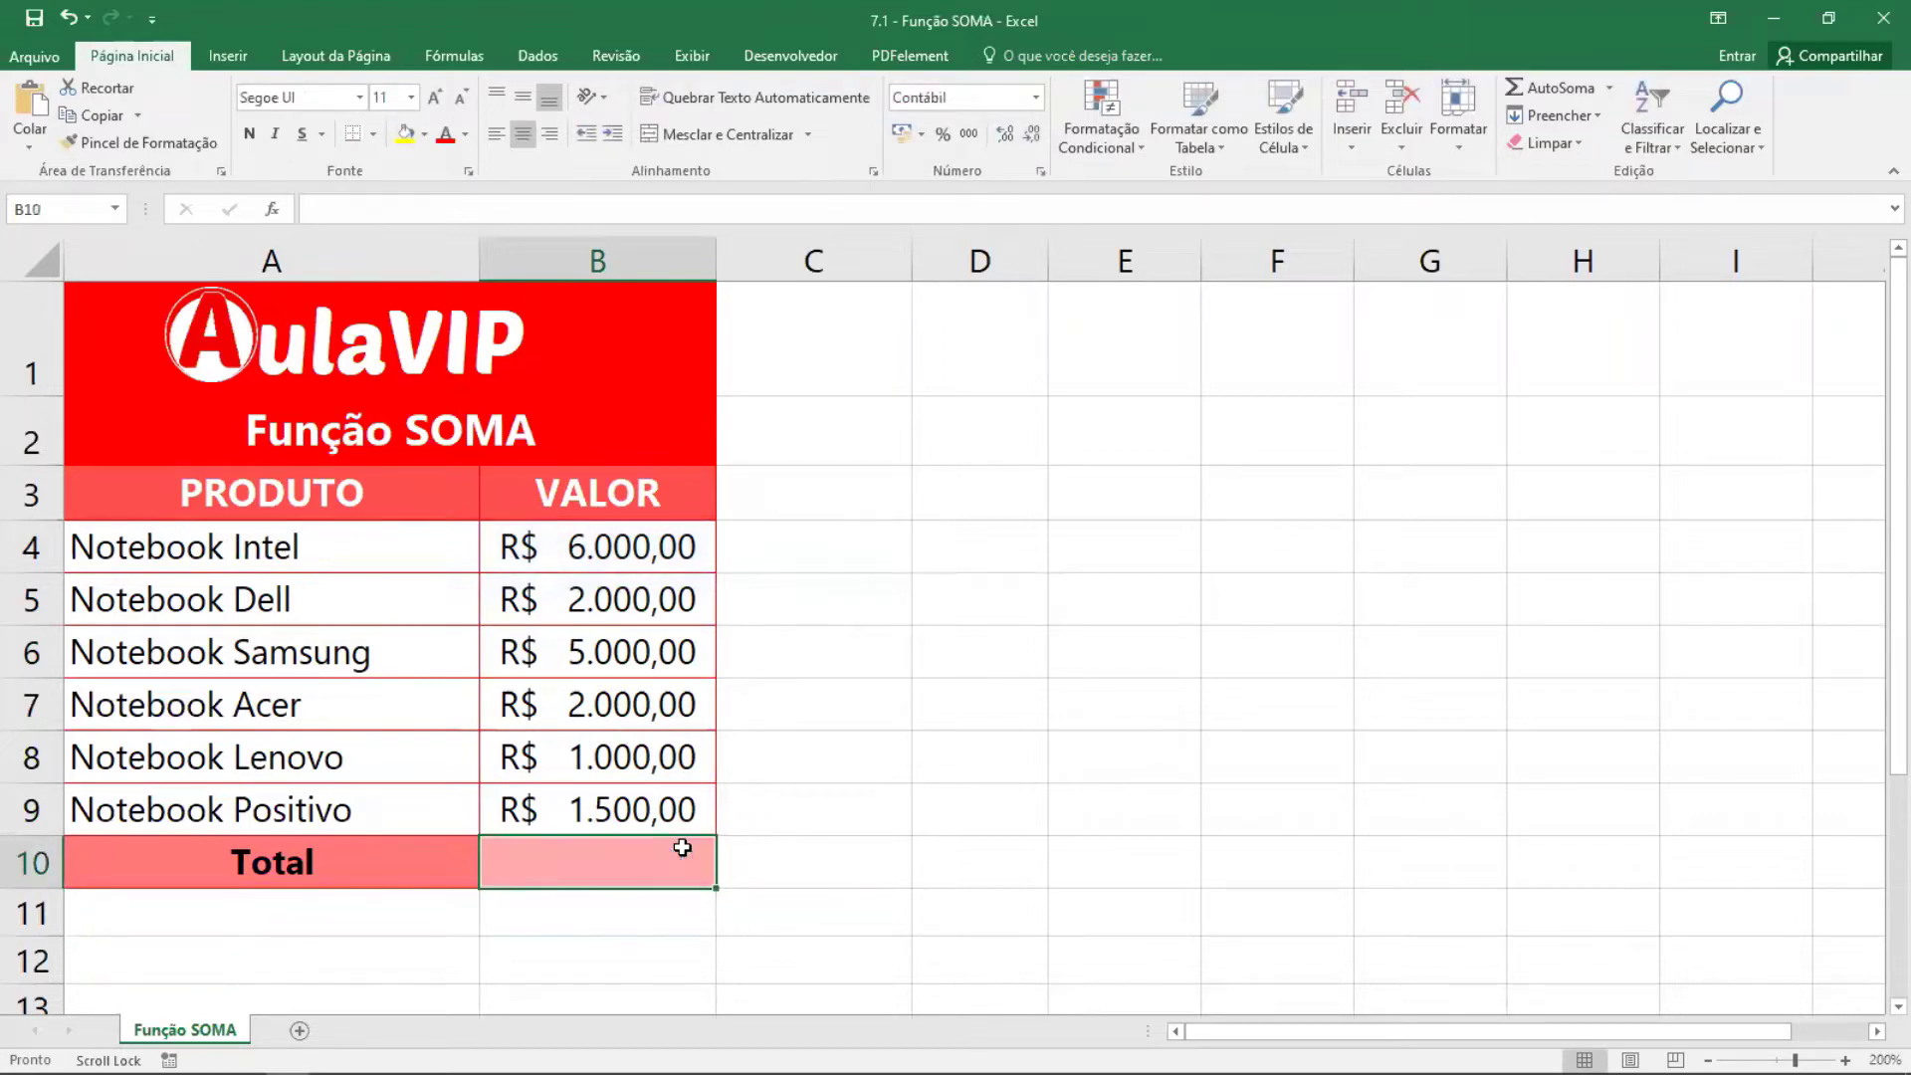
type("=so")
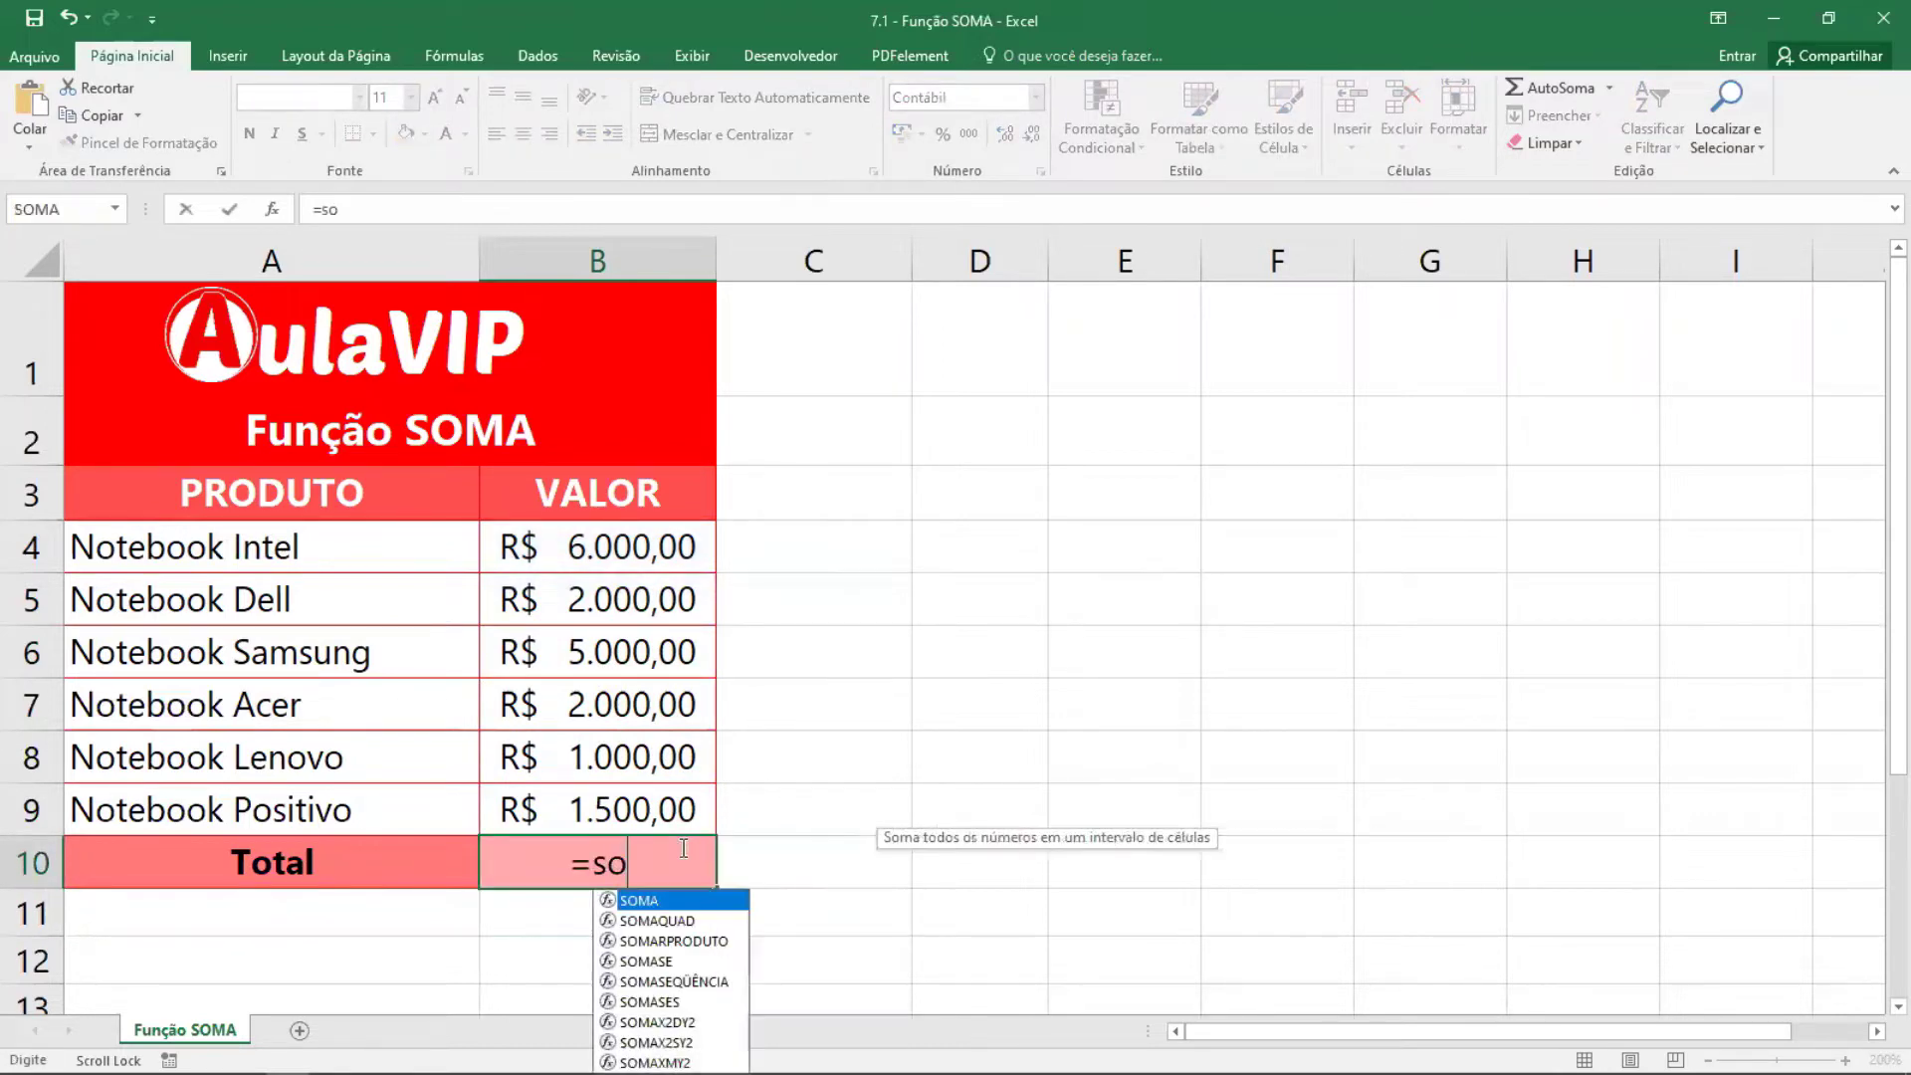
key("Tab")
left_click_drag(637, 545, 623, 800)
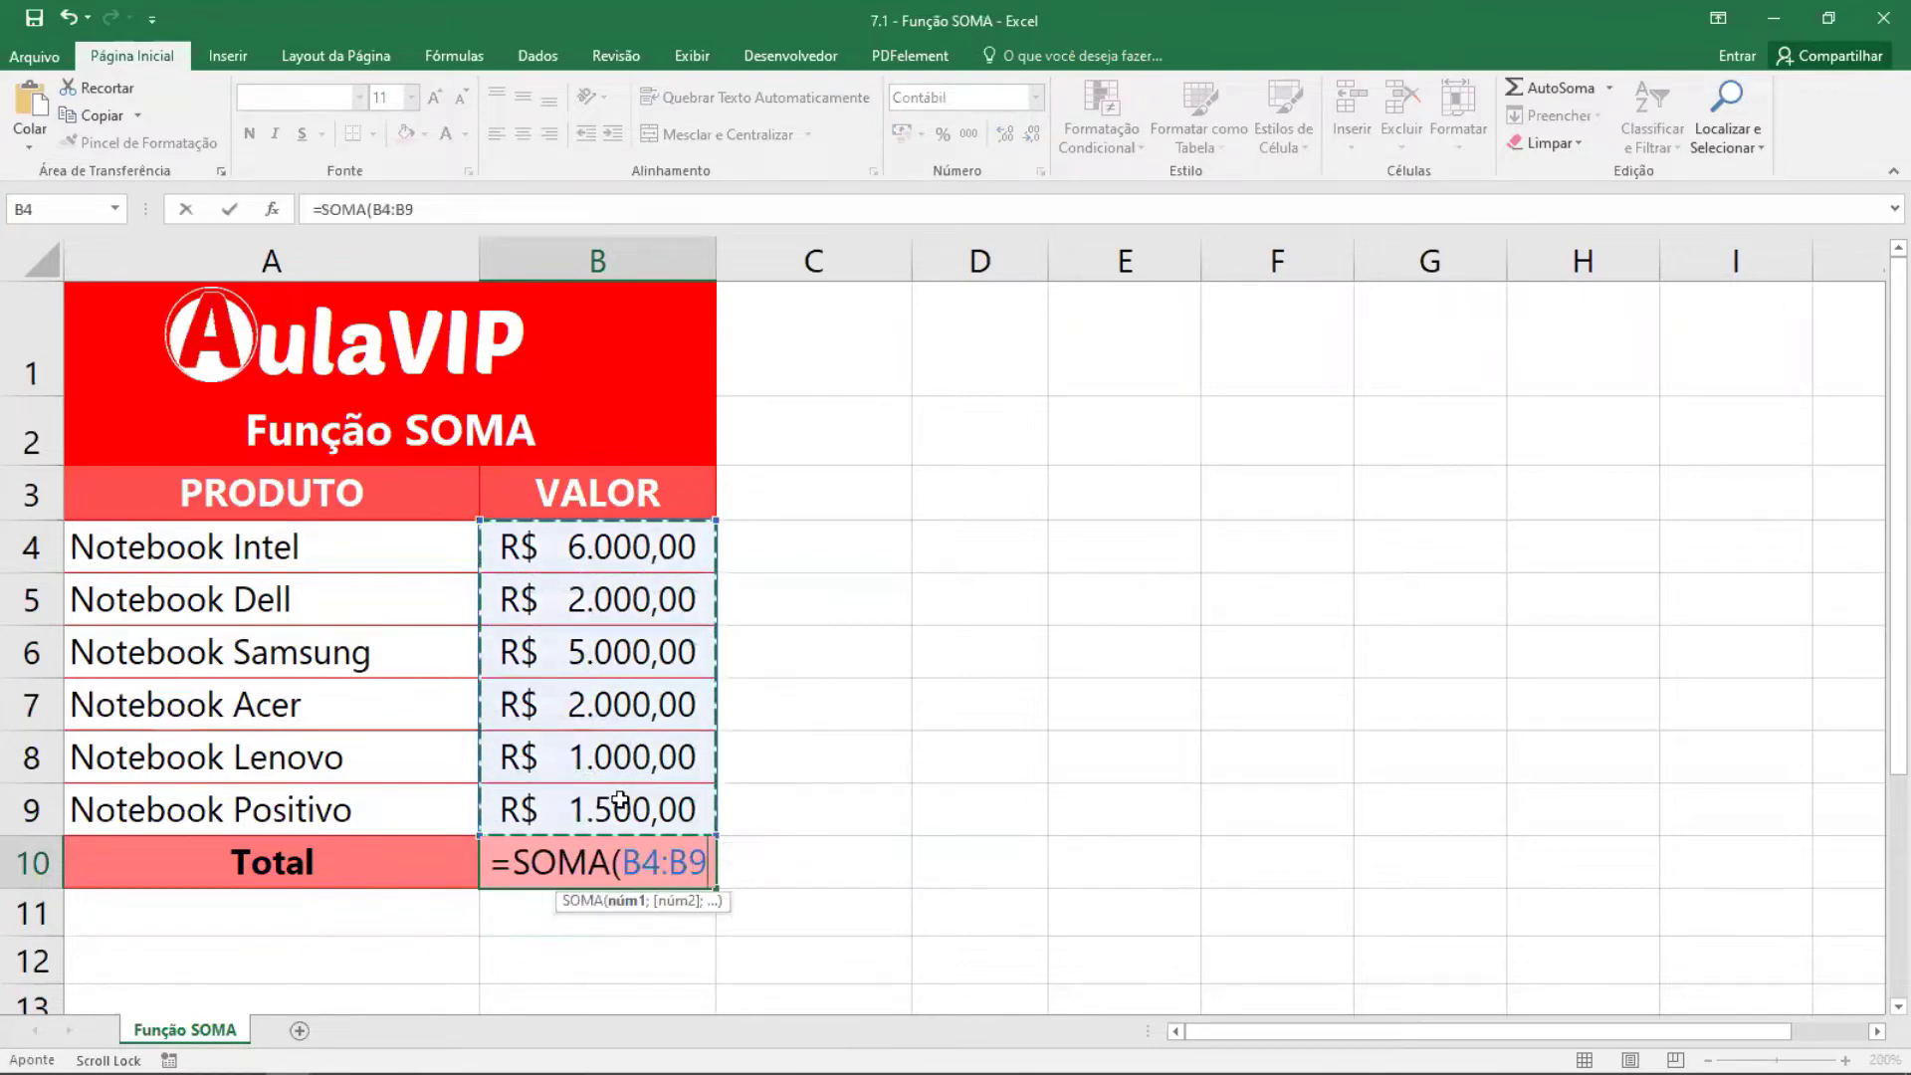
type(")")
key("Return")
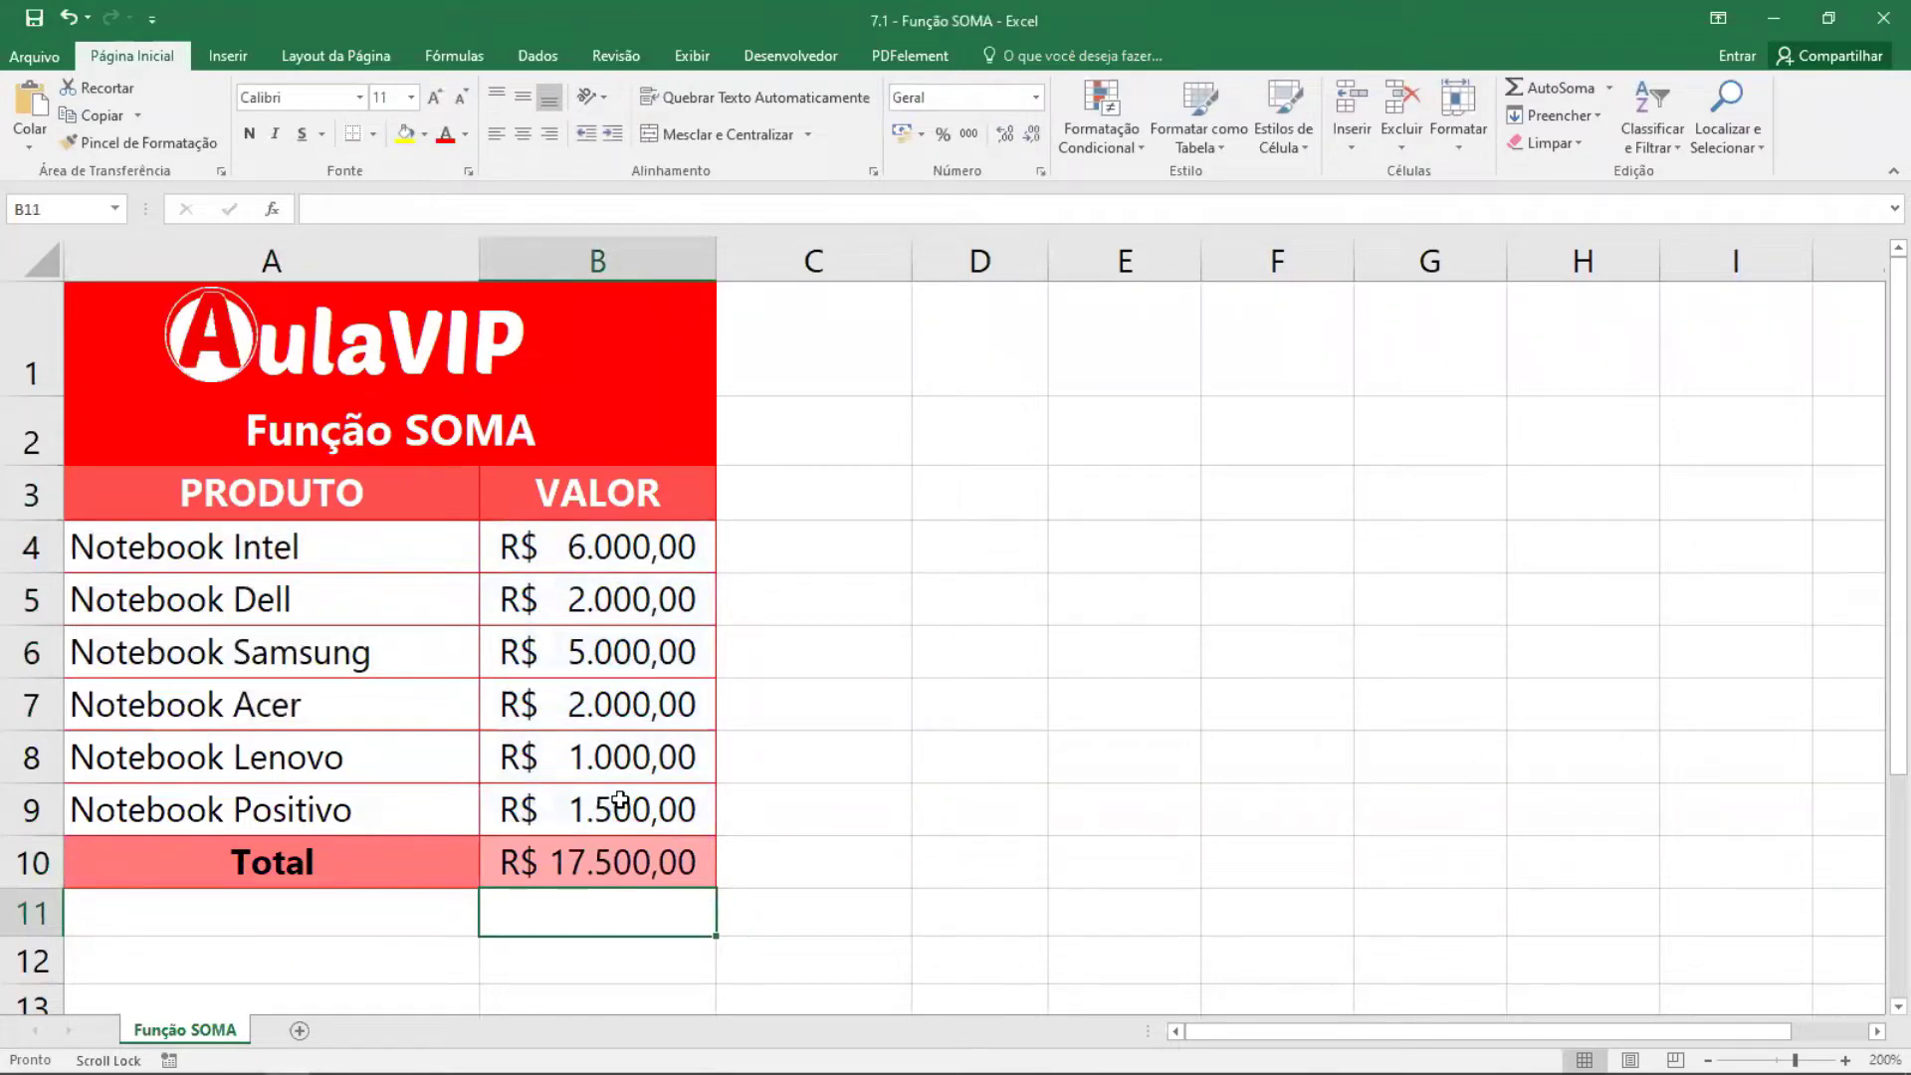
Replace the total in B10 with =SOMA(B4;B9) to add only the Notebook Intel and Notebook Positivo values
left_click(646, 865)
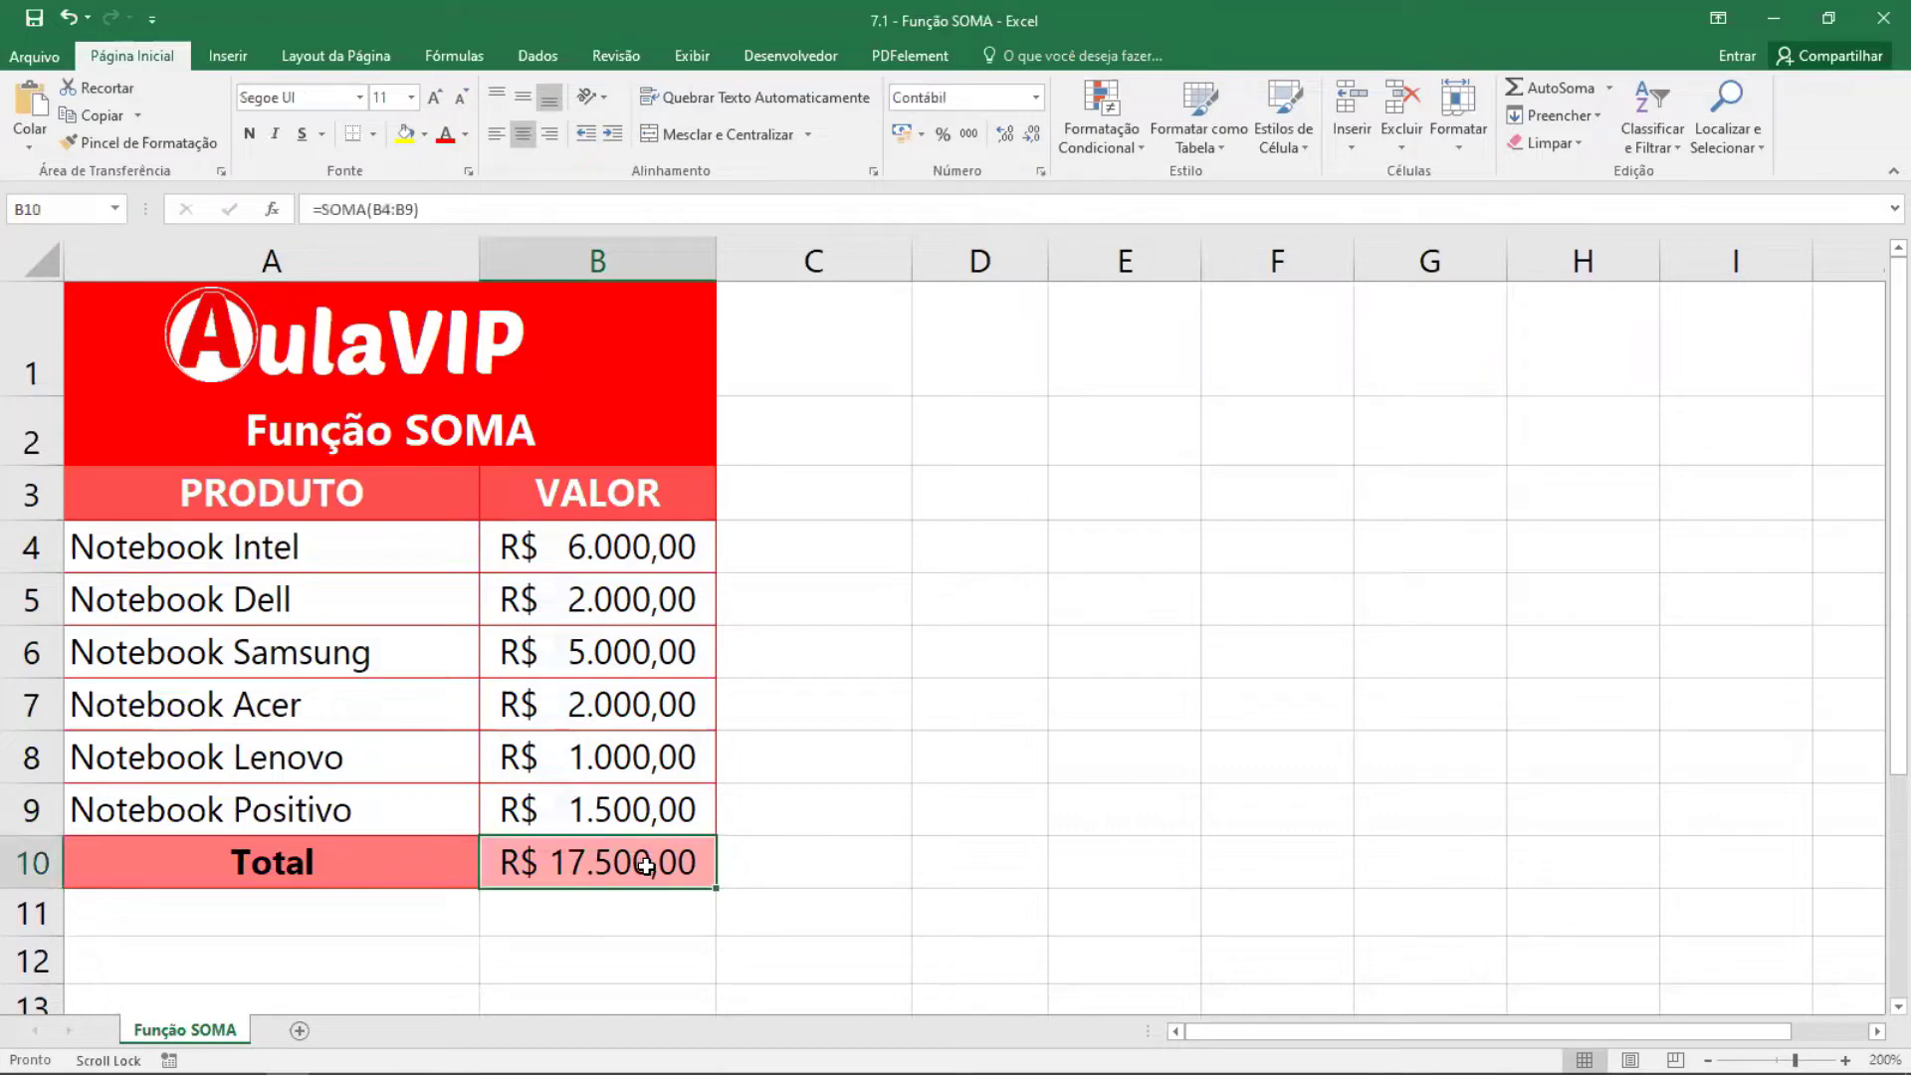
key("Delete")
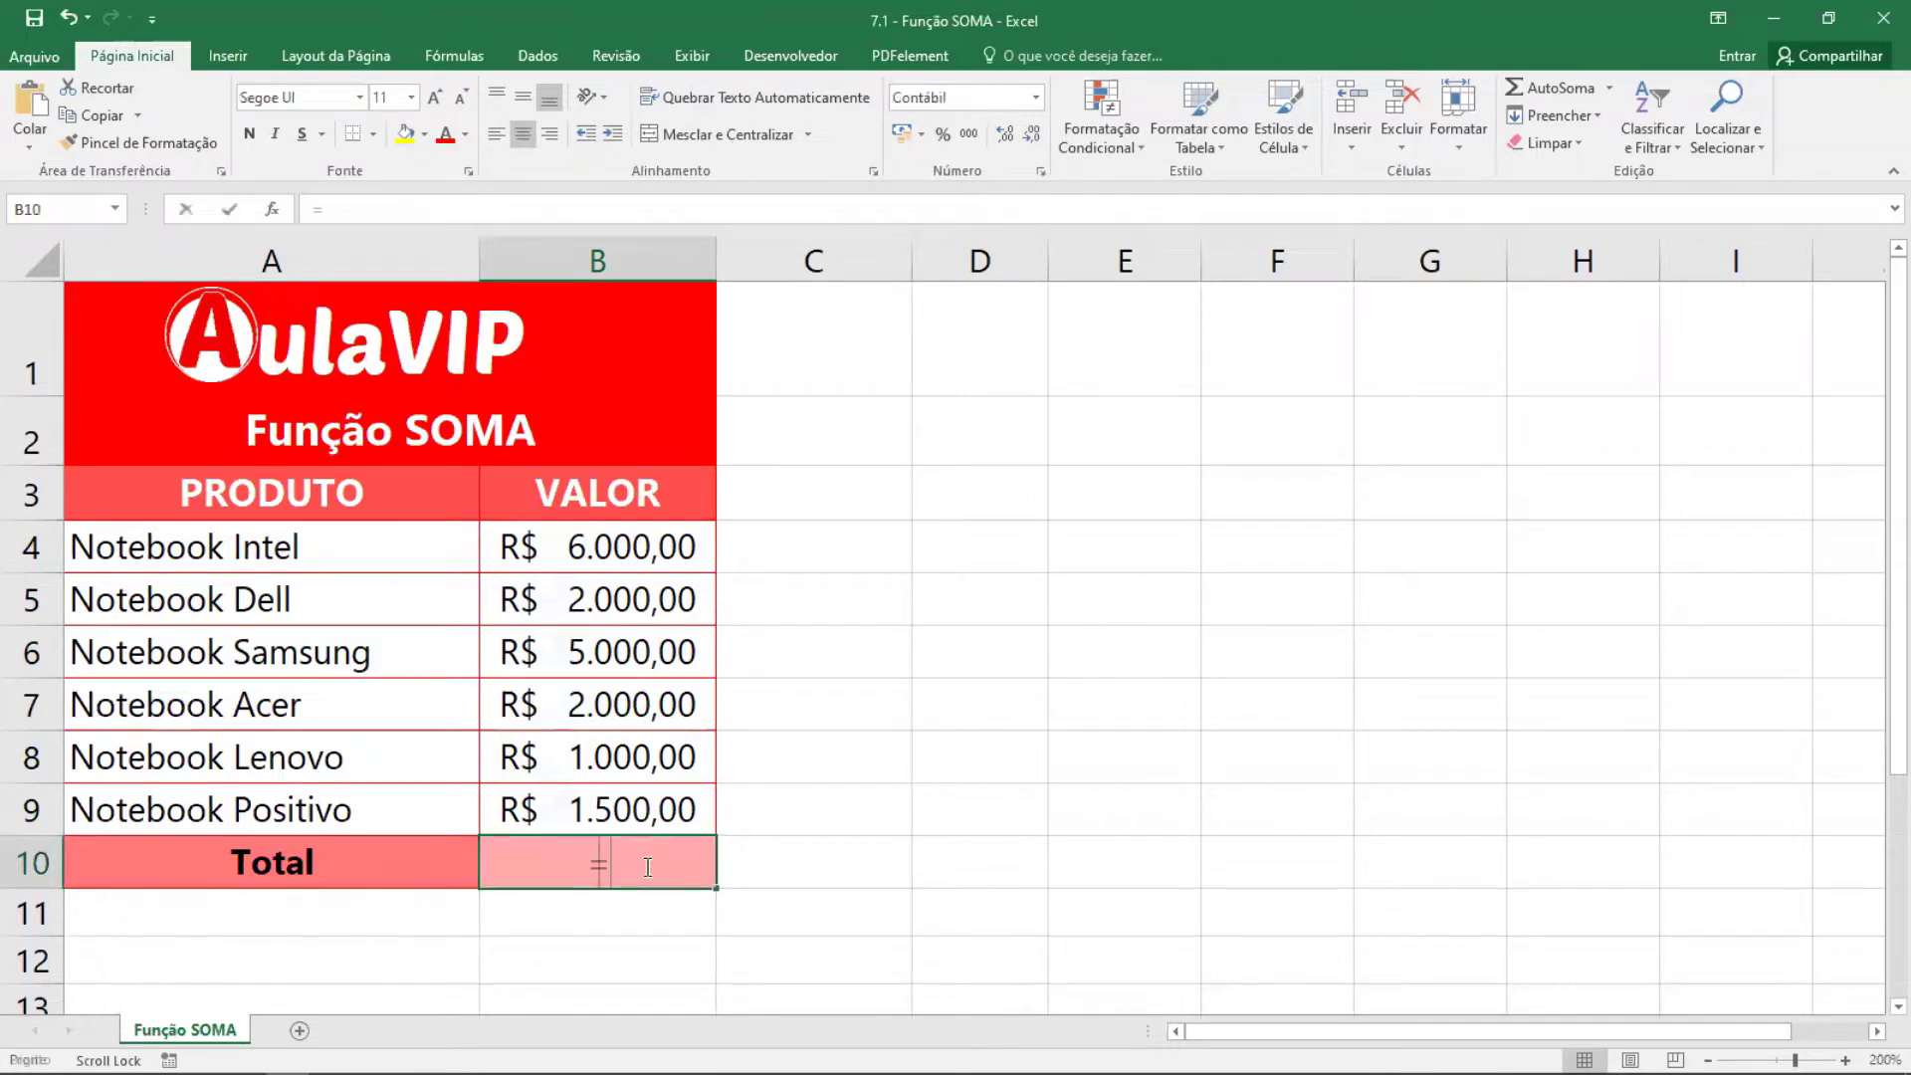
type("=so")
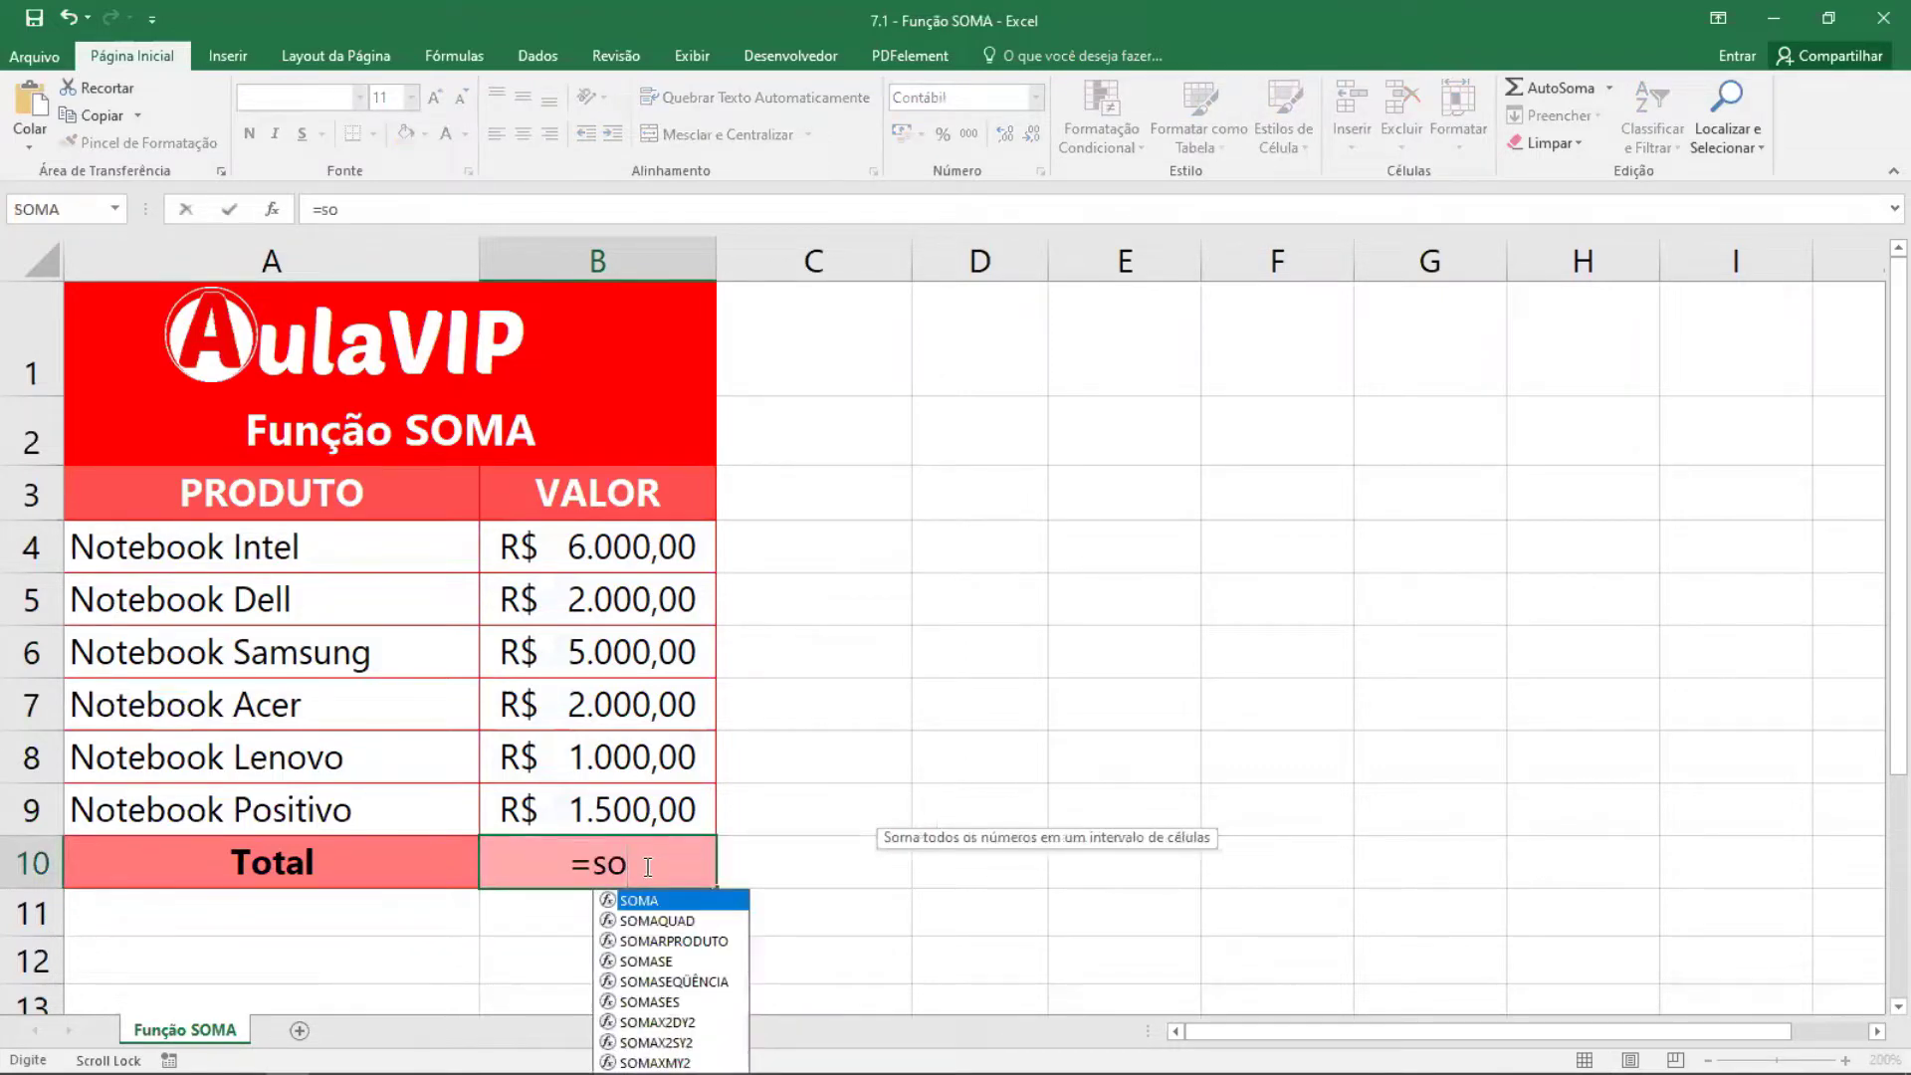
key("Tab")
left_click(616, 567)
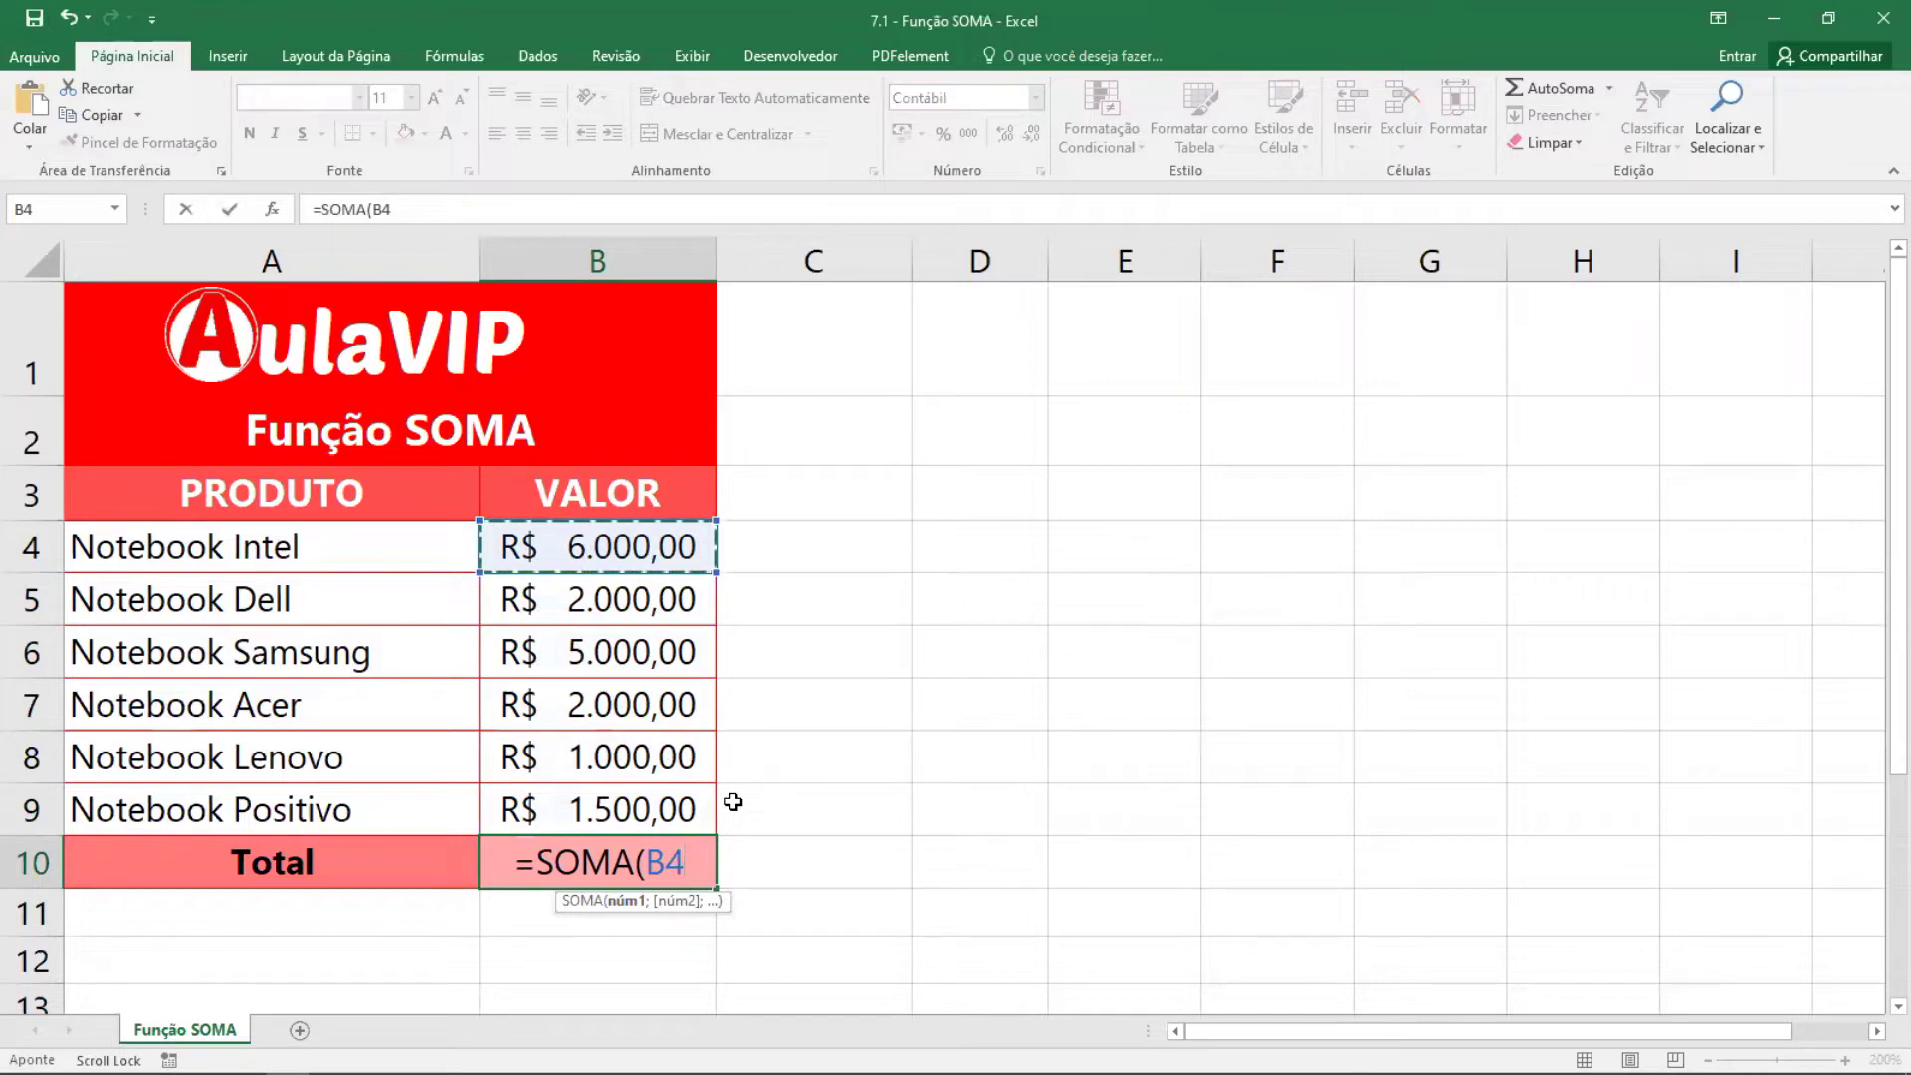
type(";")
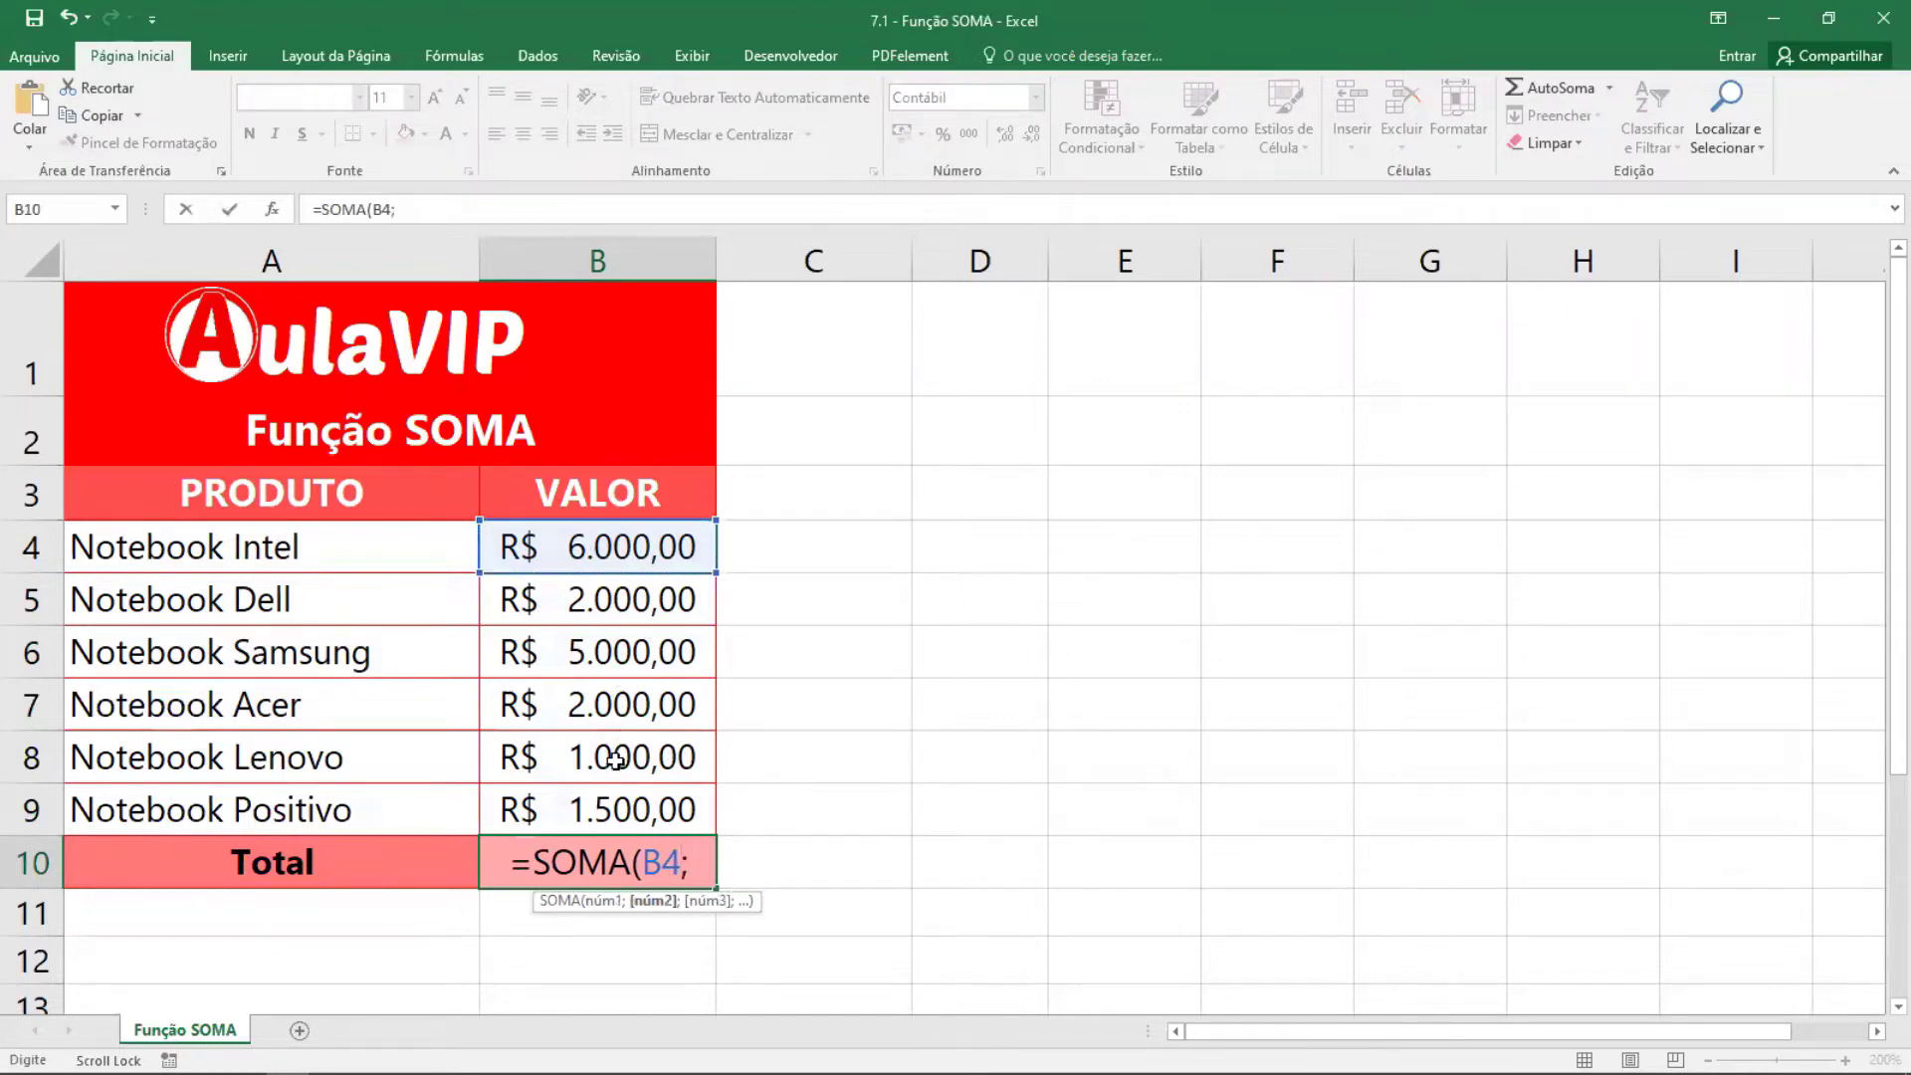
left_click(610, 808)
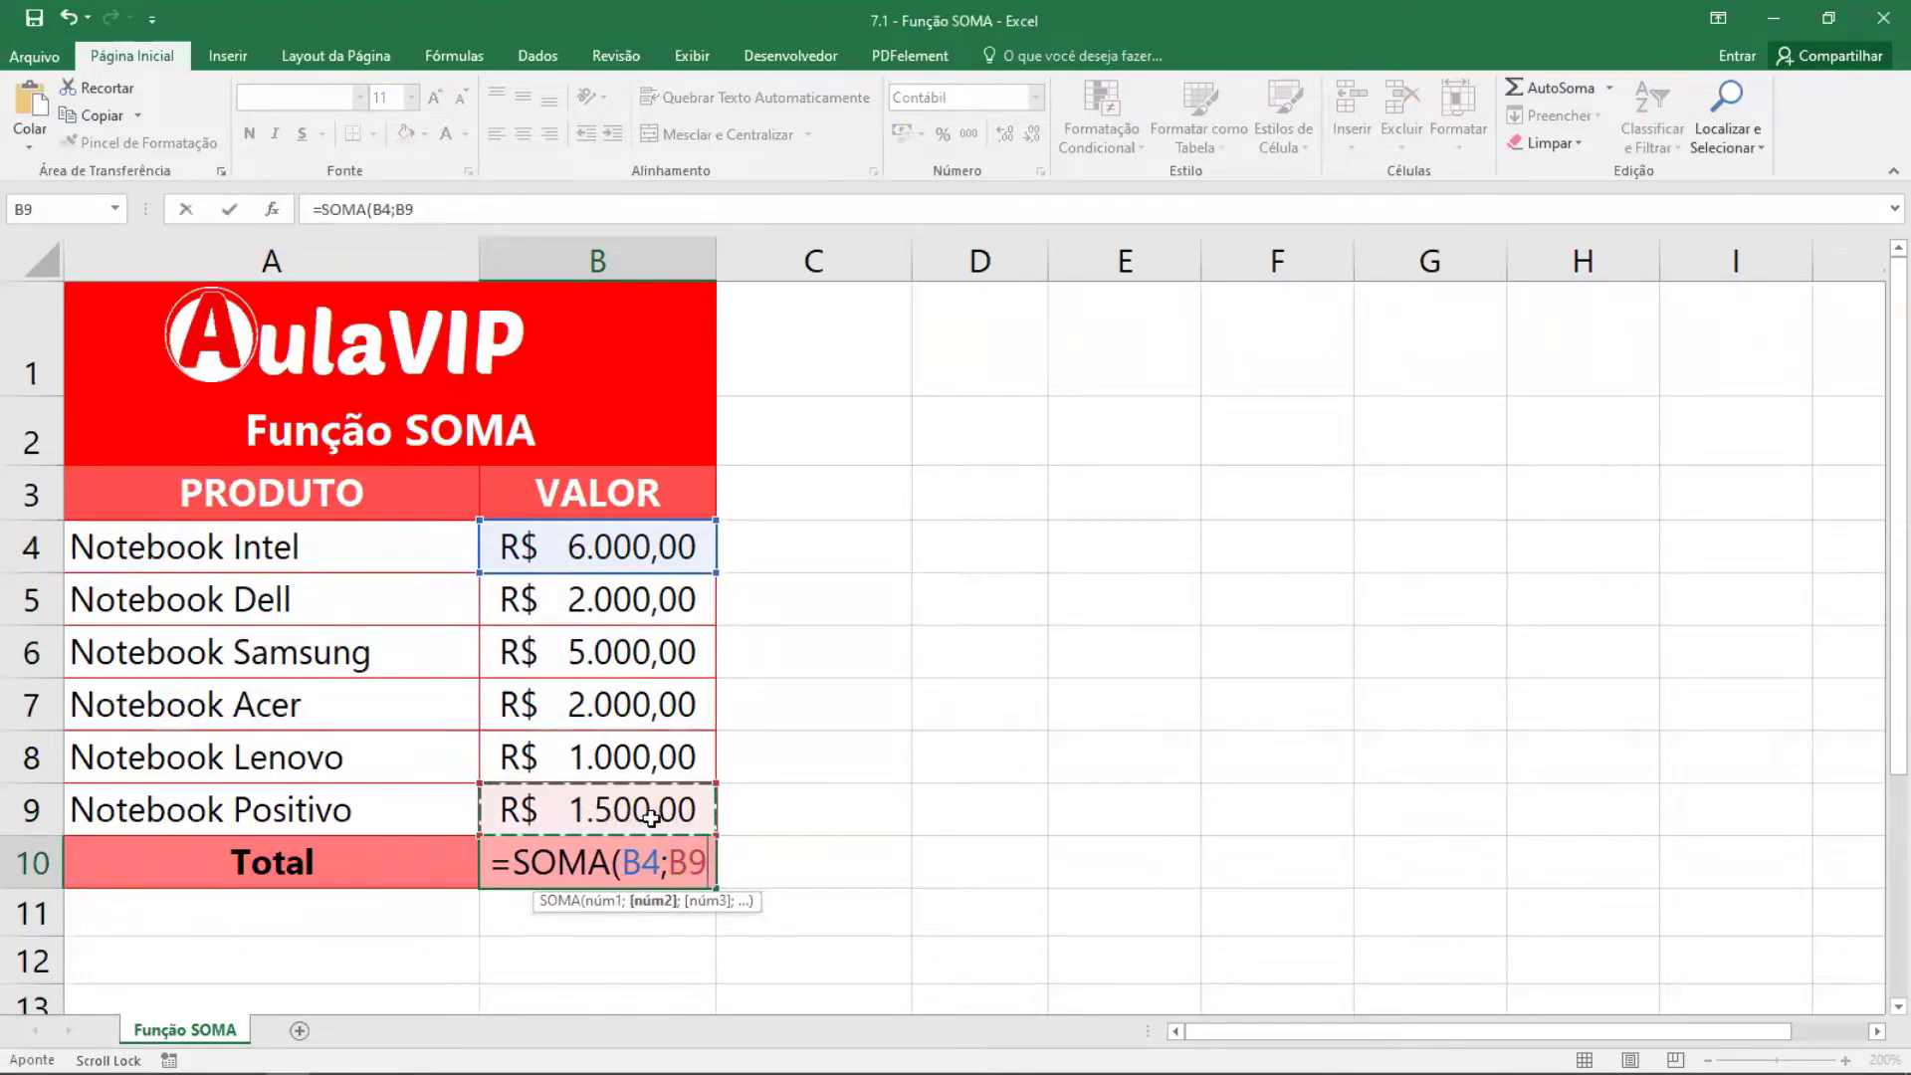
type(")")
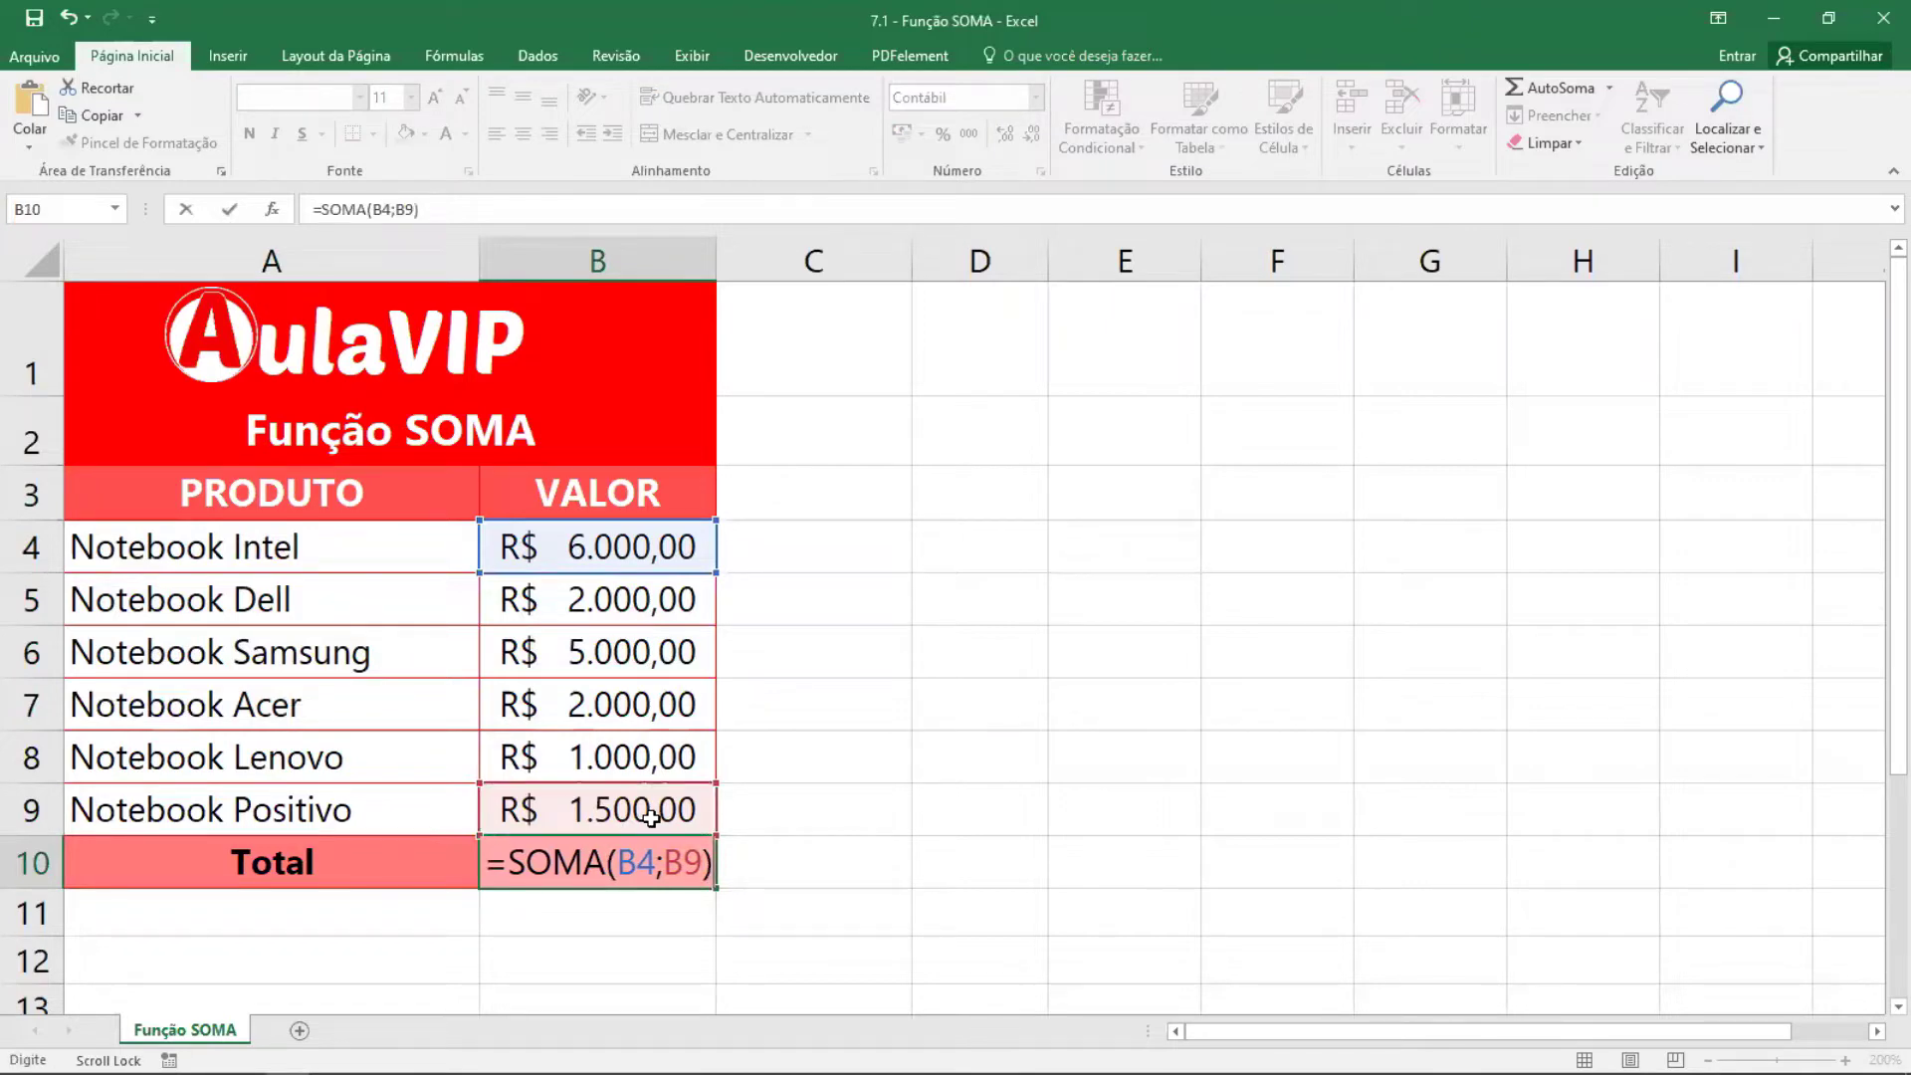
key("Return")
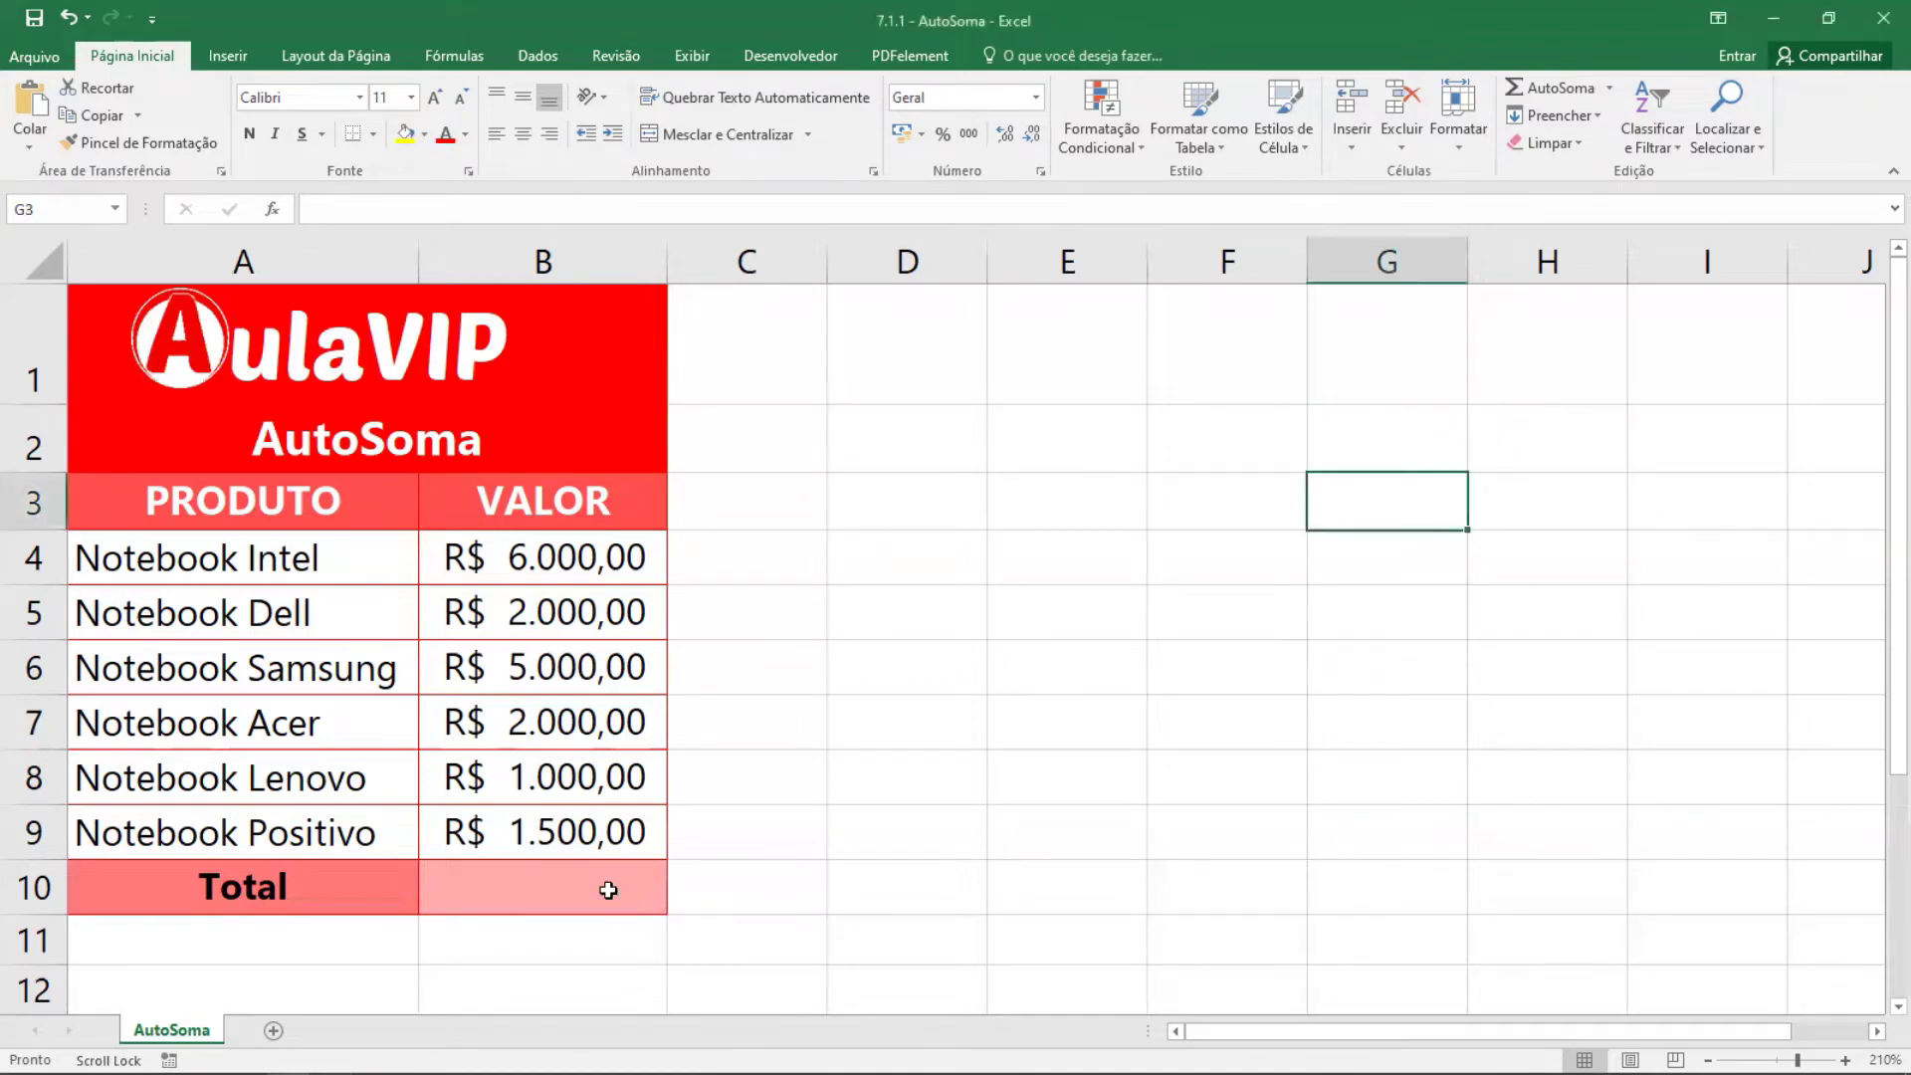
In the AutoSoma workbook, total B4:B9 in cell B10 with AutoSoma
left_click(609, 892)
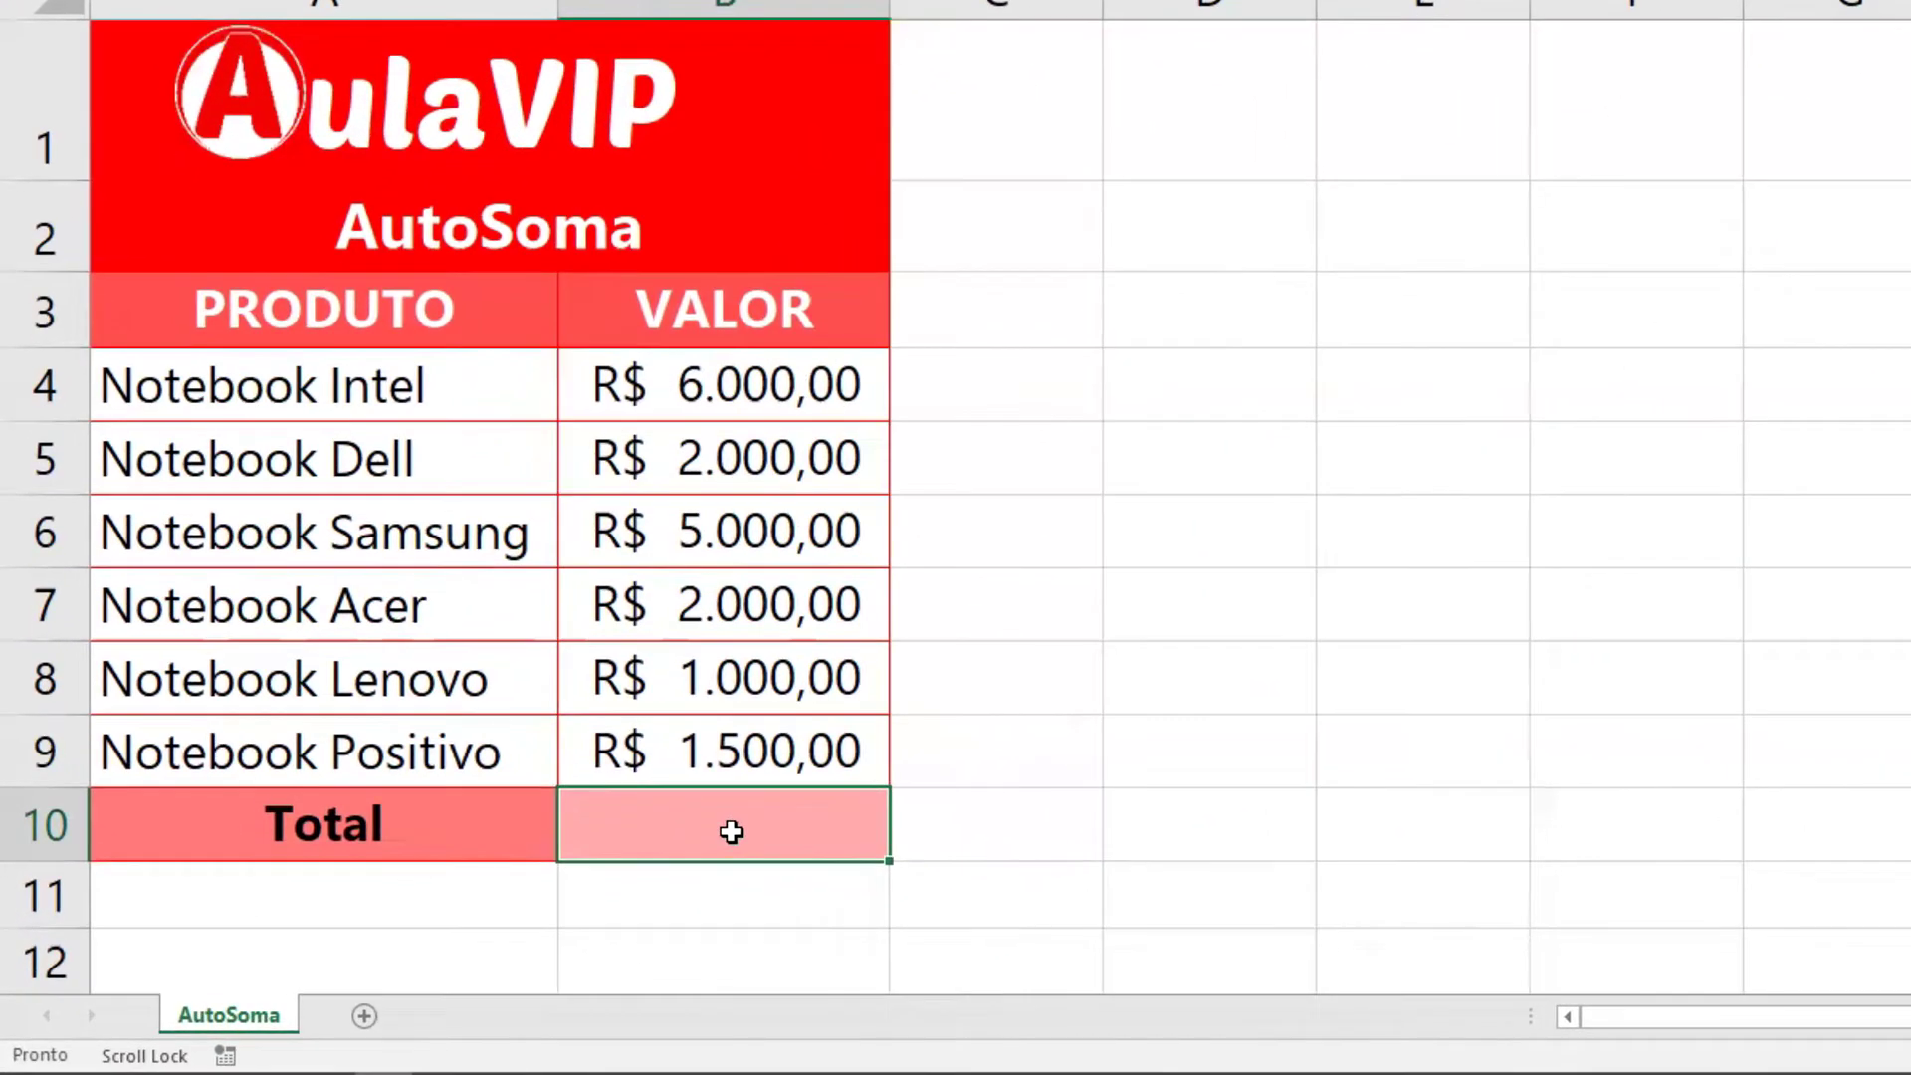
left_click(732, 831)
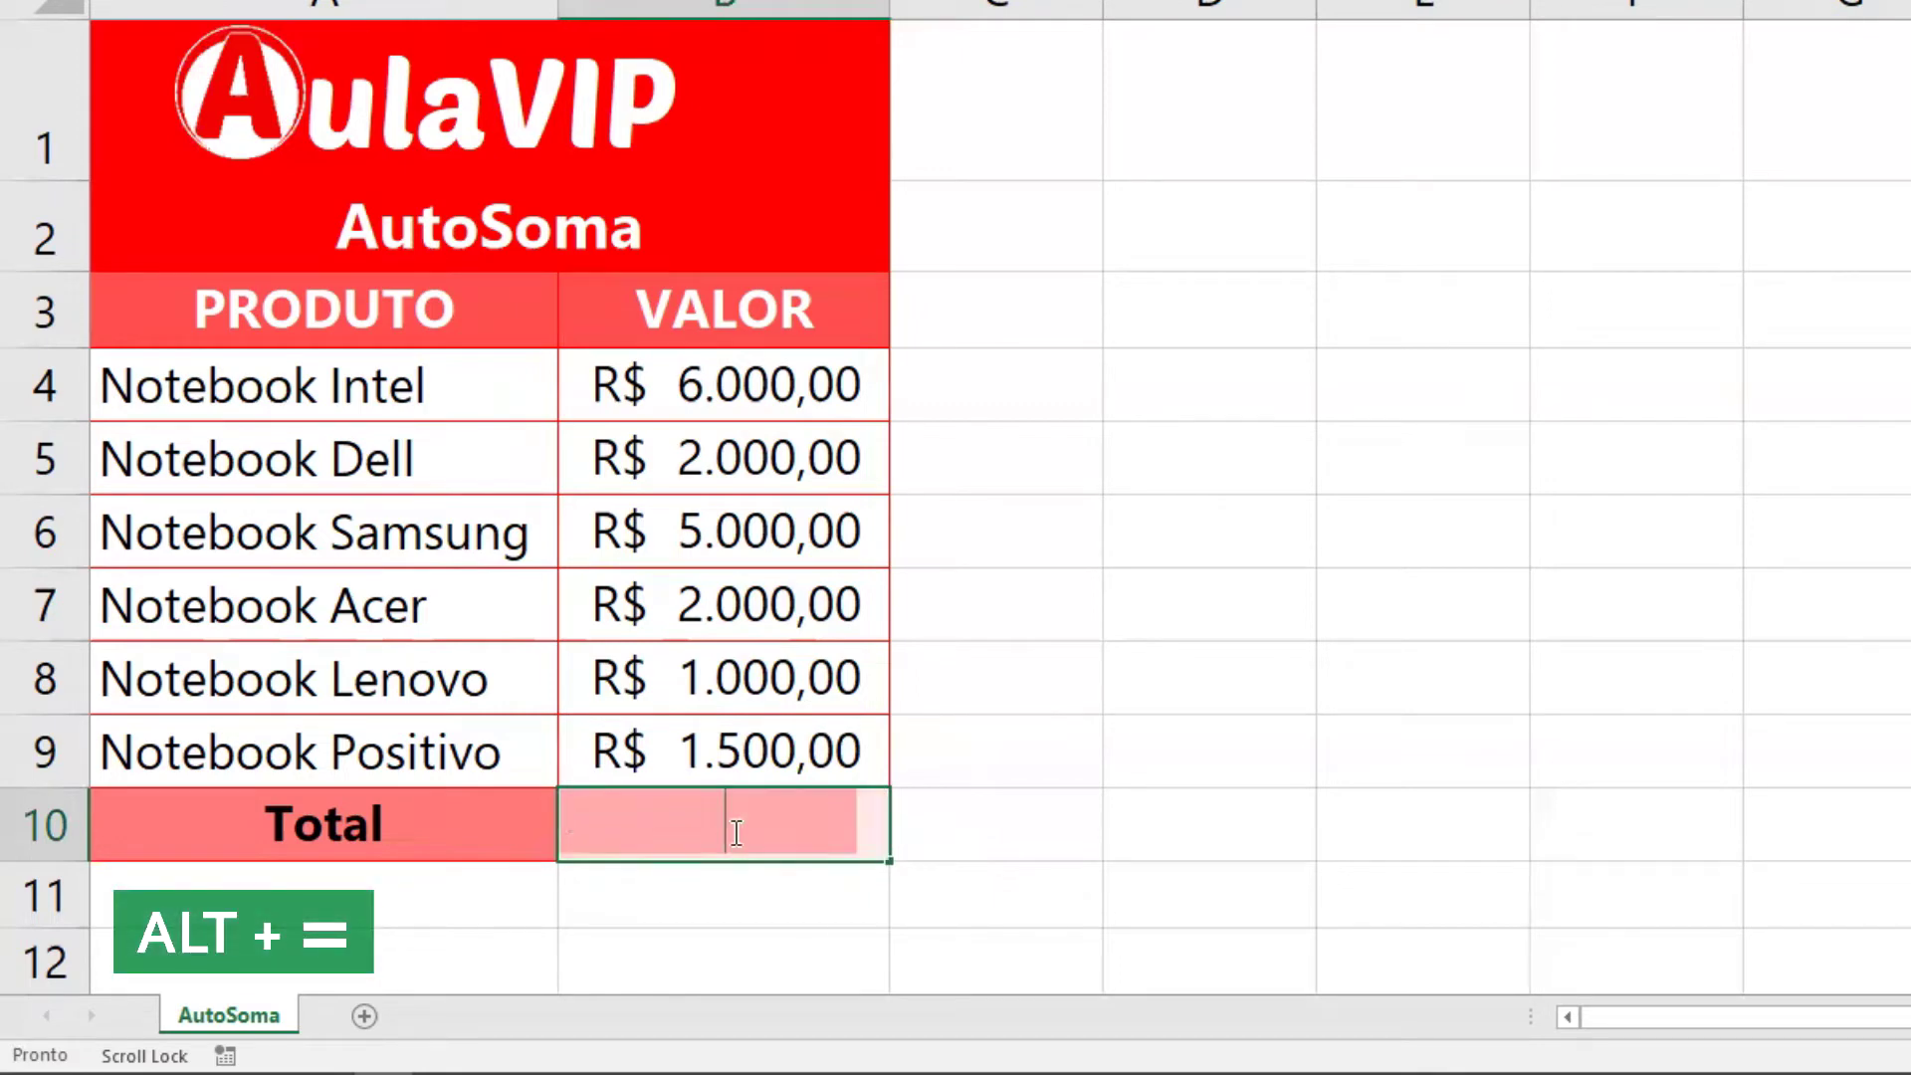
key("alt+equal")
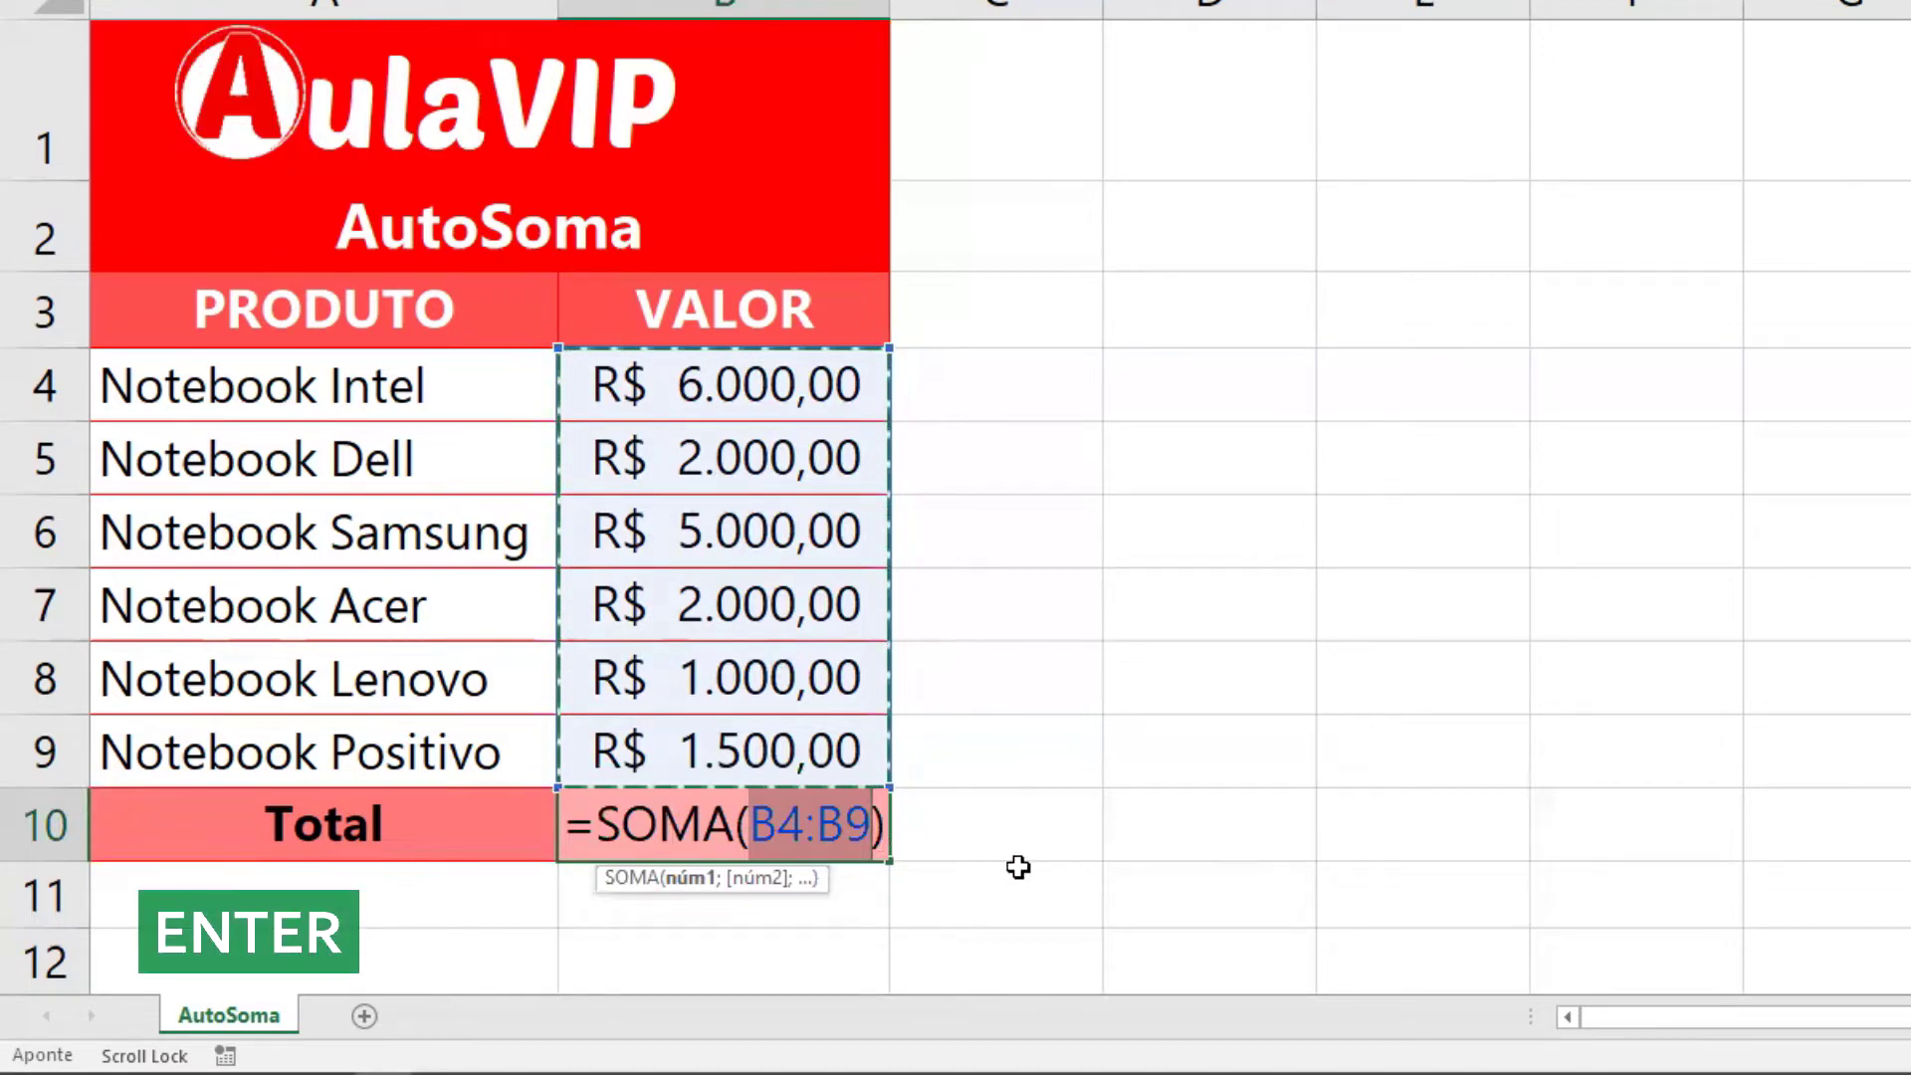
key("Return")
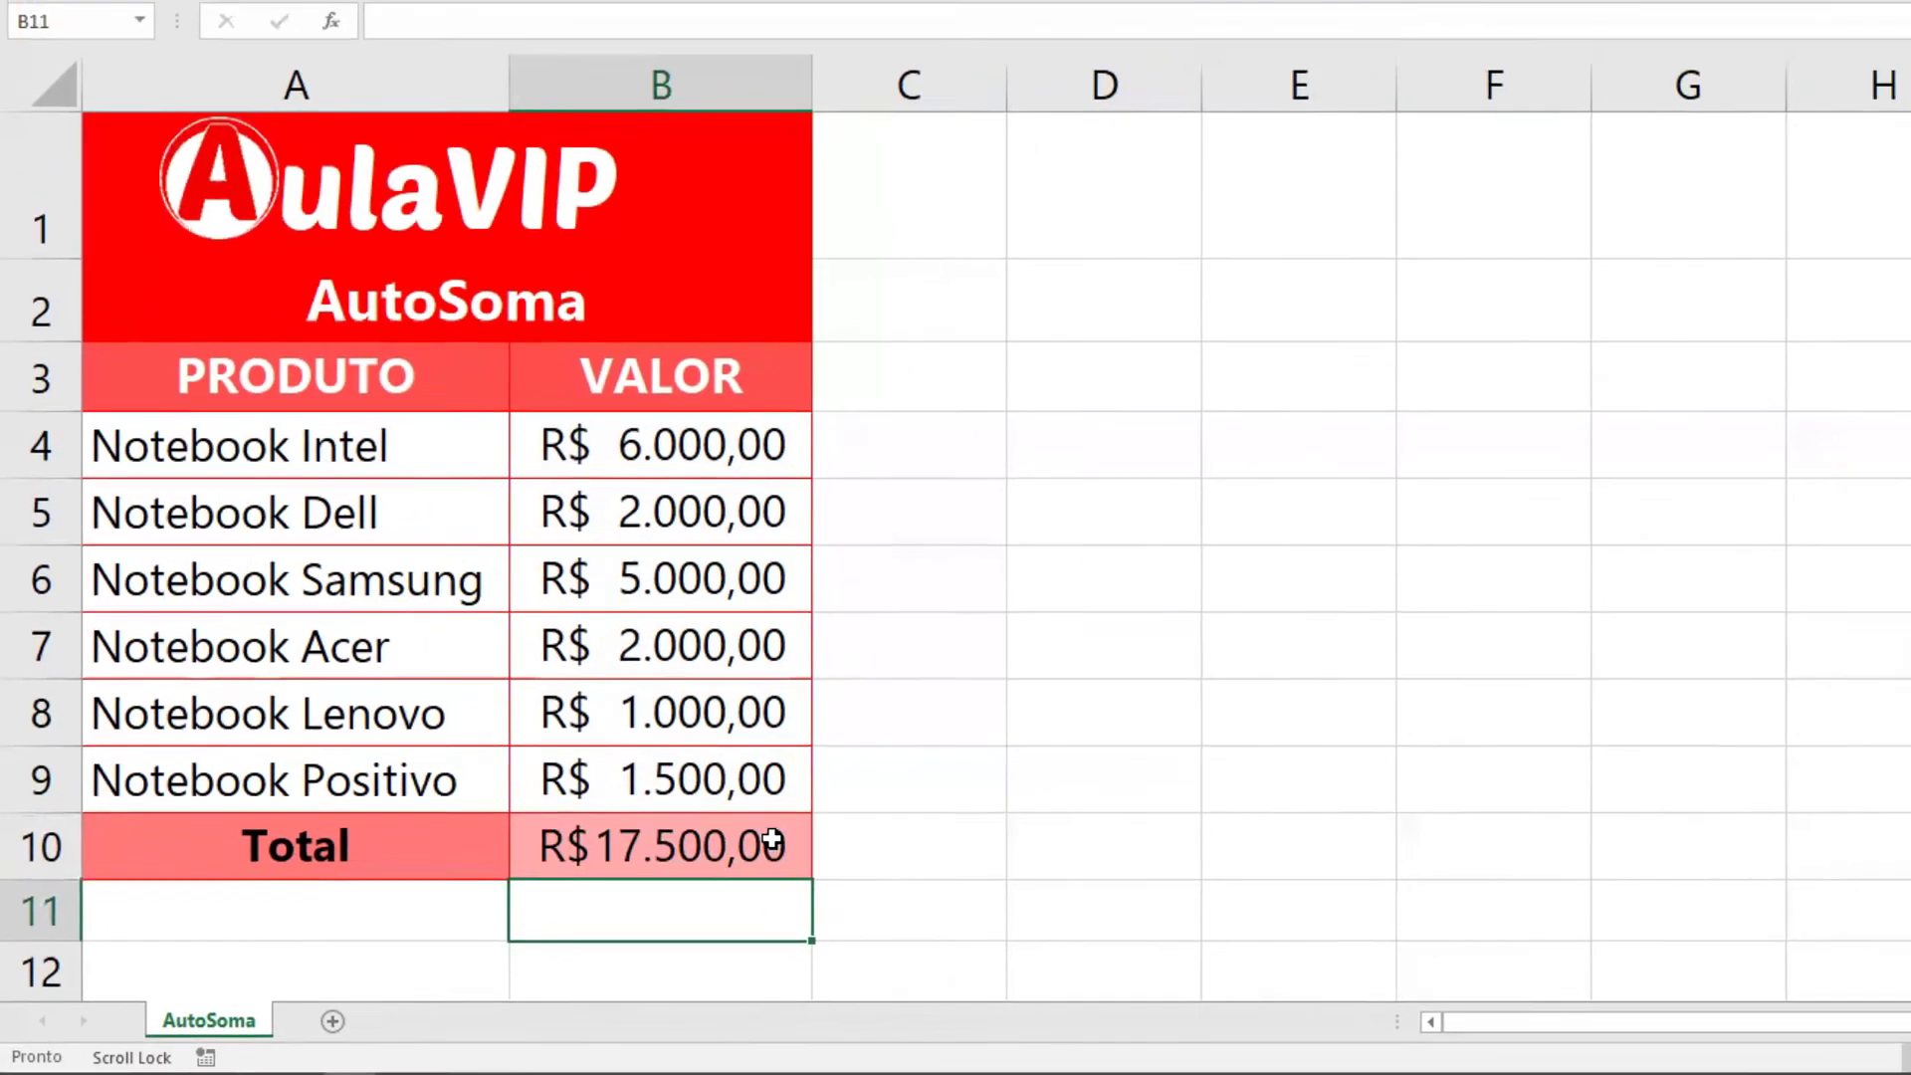
Clear the total in B10 and insert it again with AutoSoma over B4:B9
left_click(846, 818)
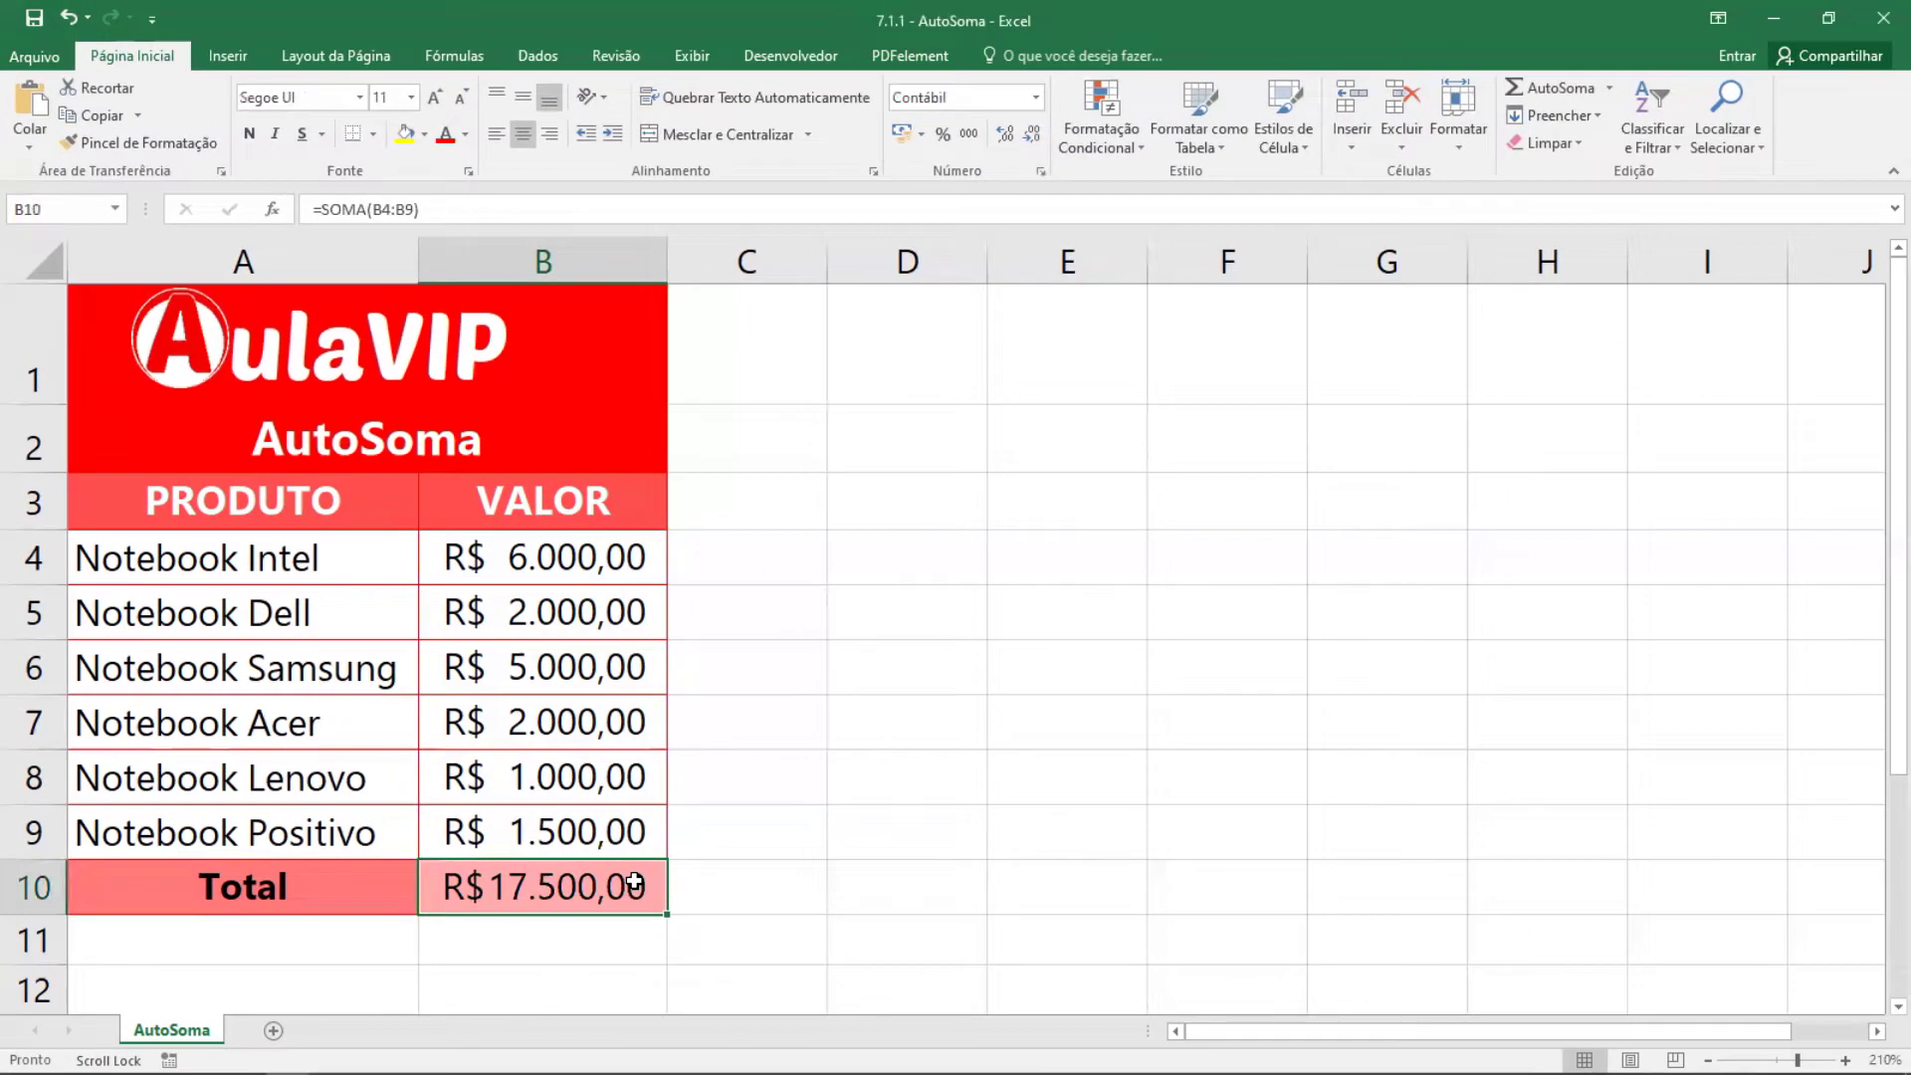
key("Delete")
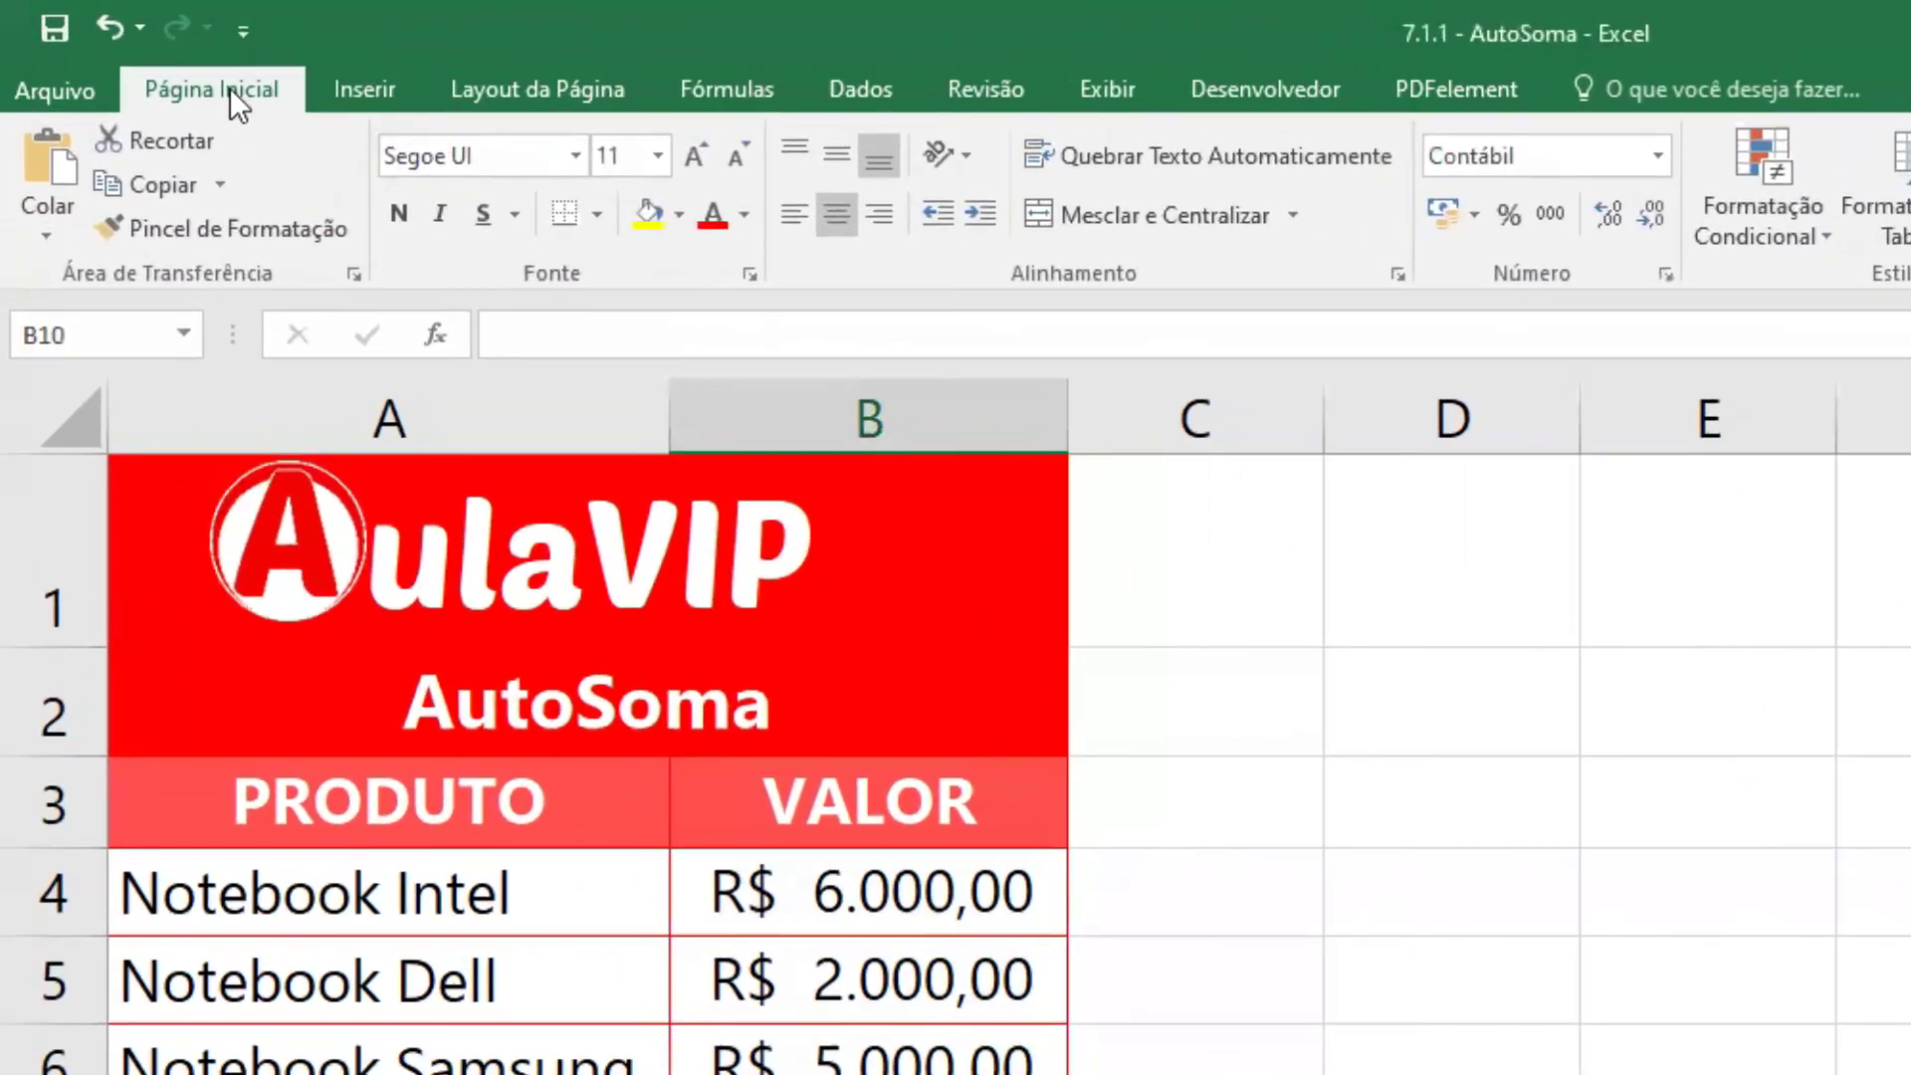
left_click(144, 56)
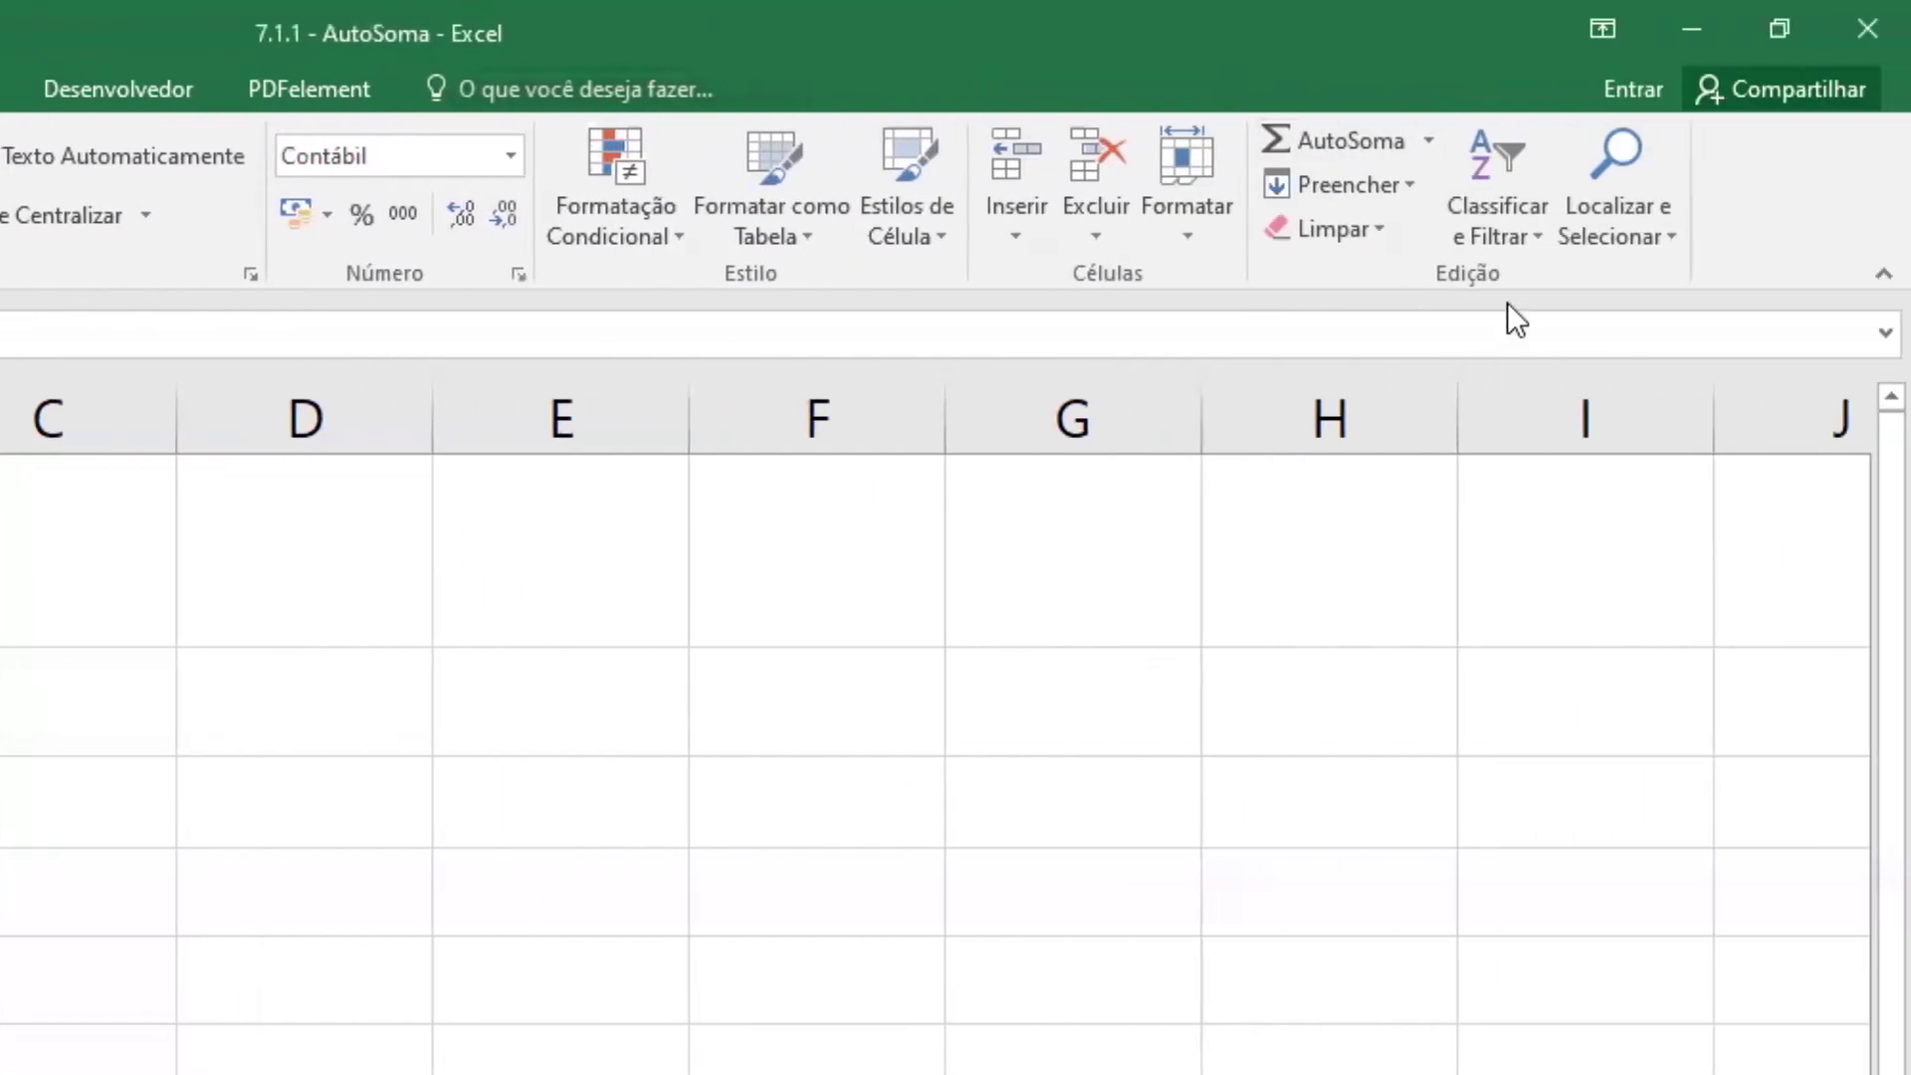
left_click(1342, 145)
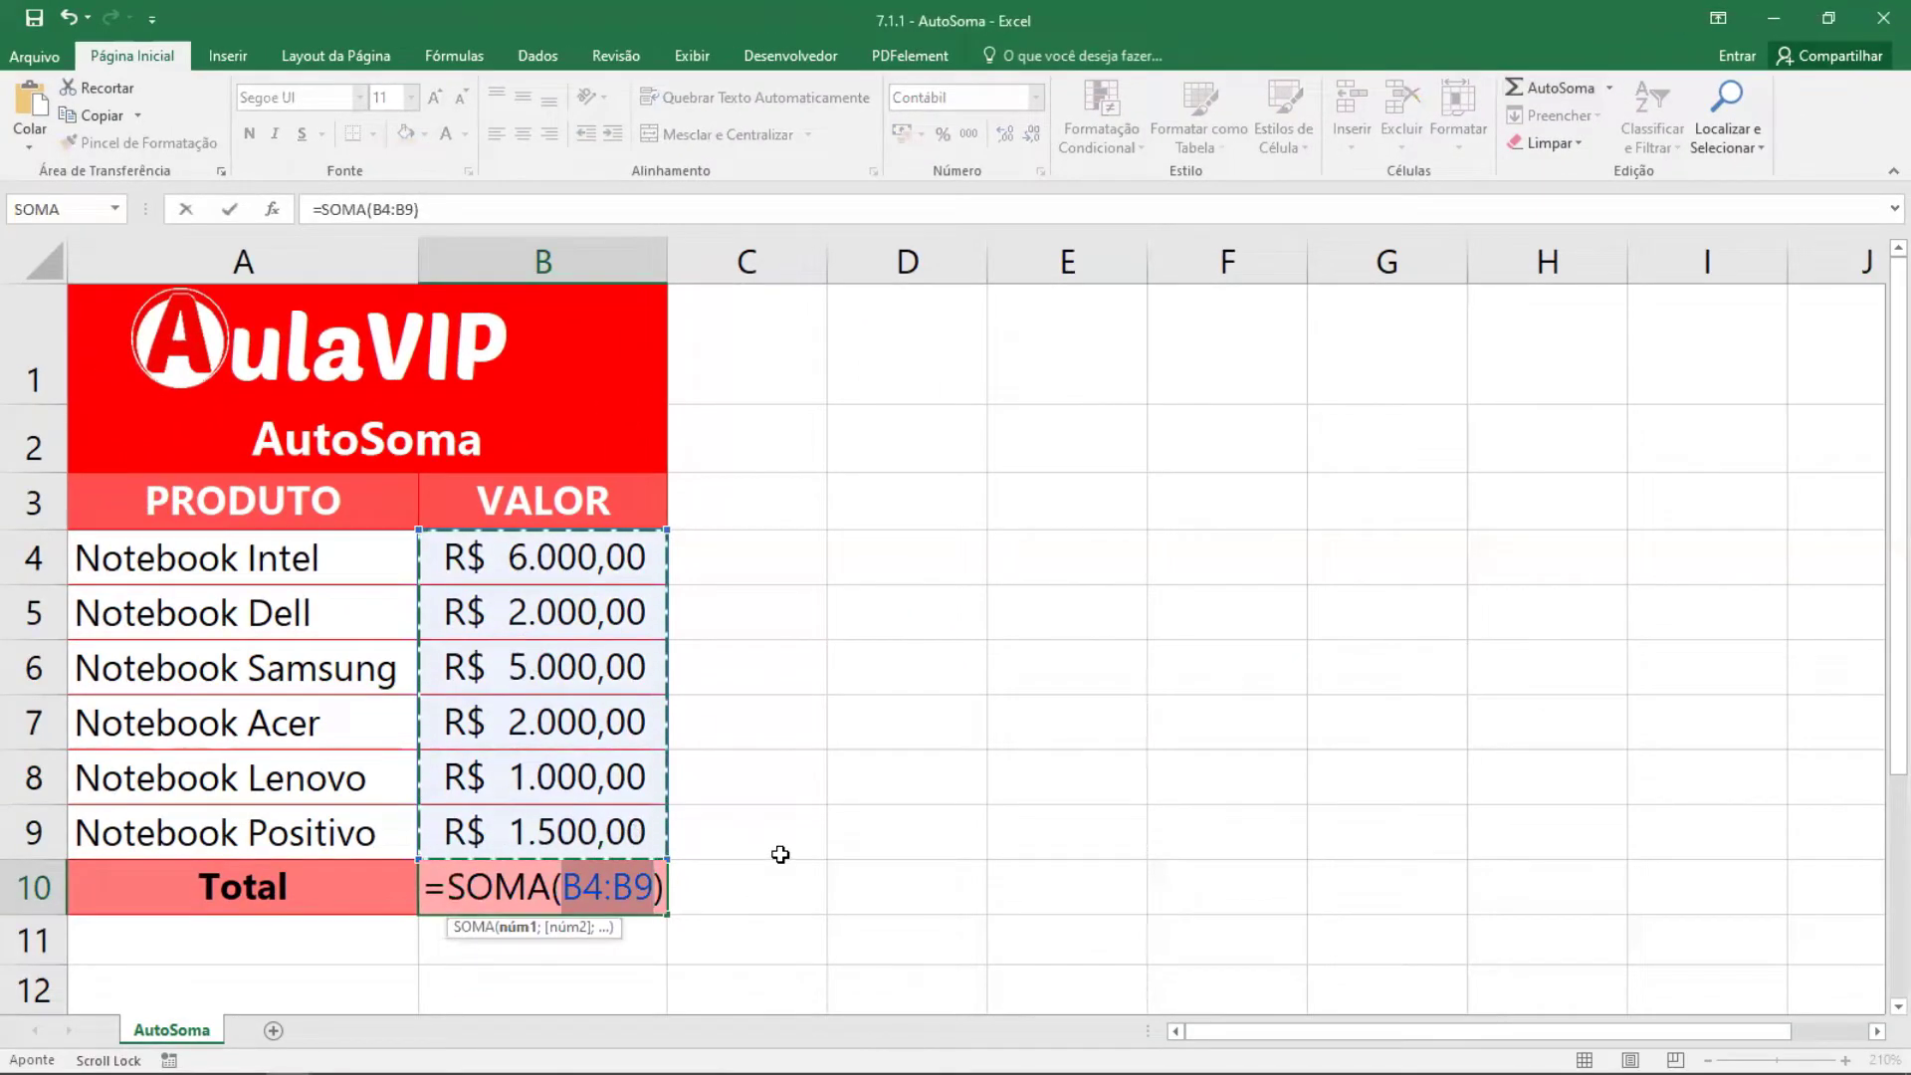
key("Return")
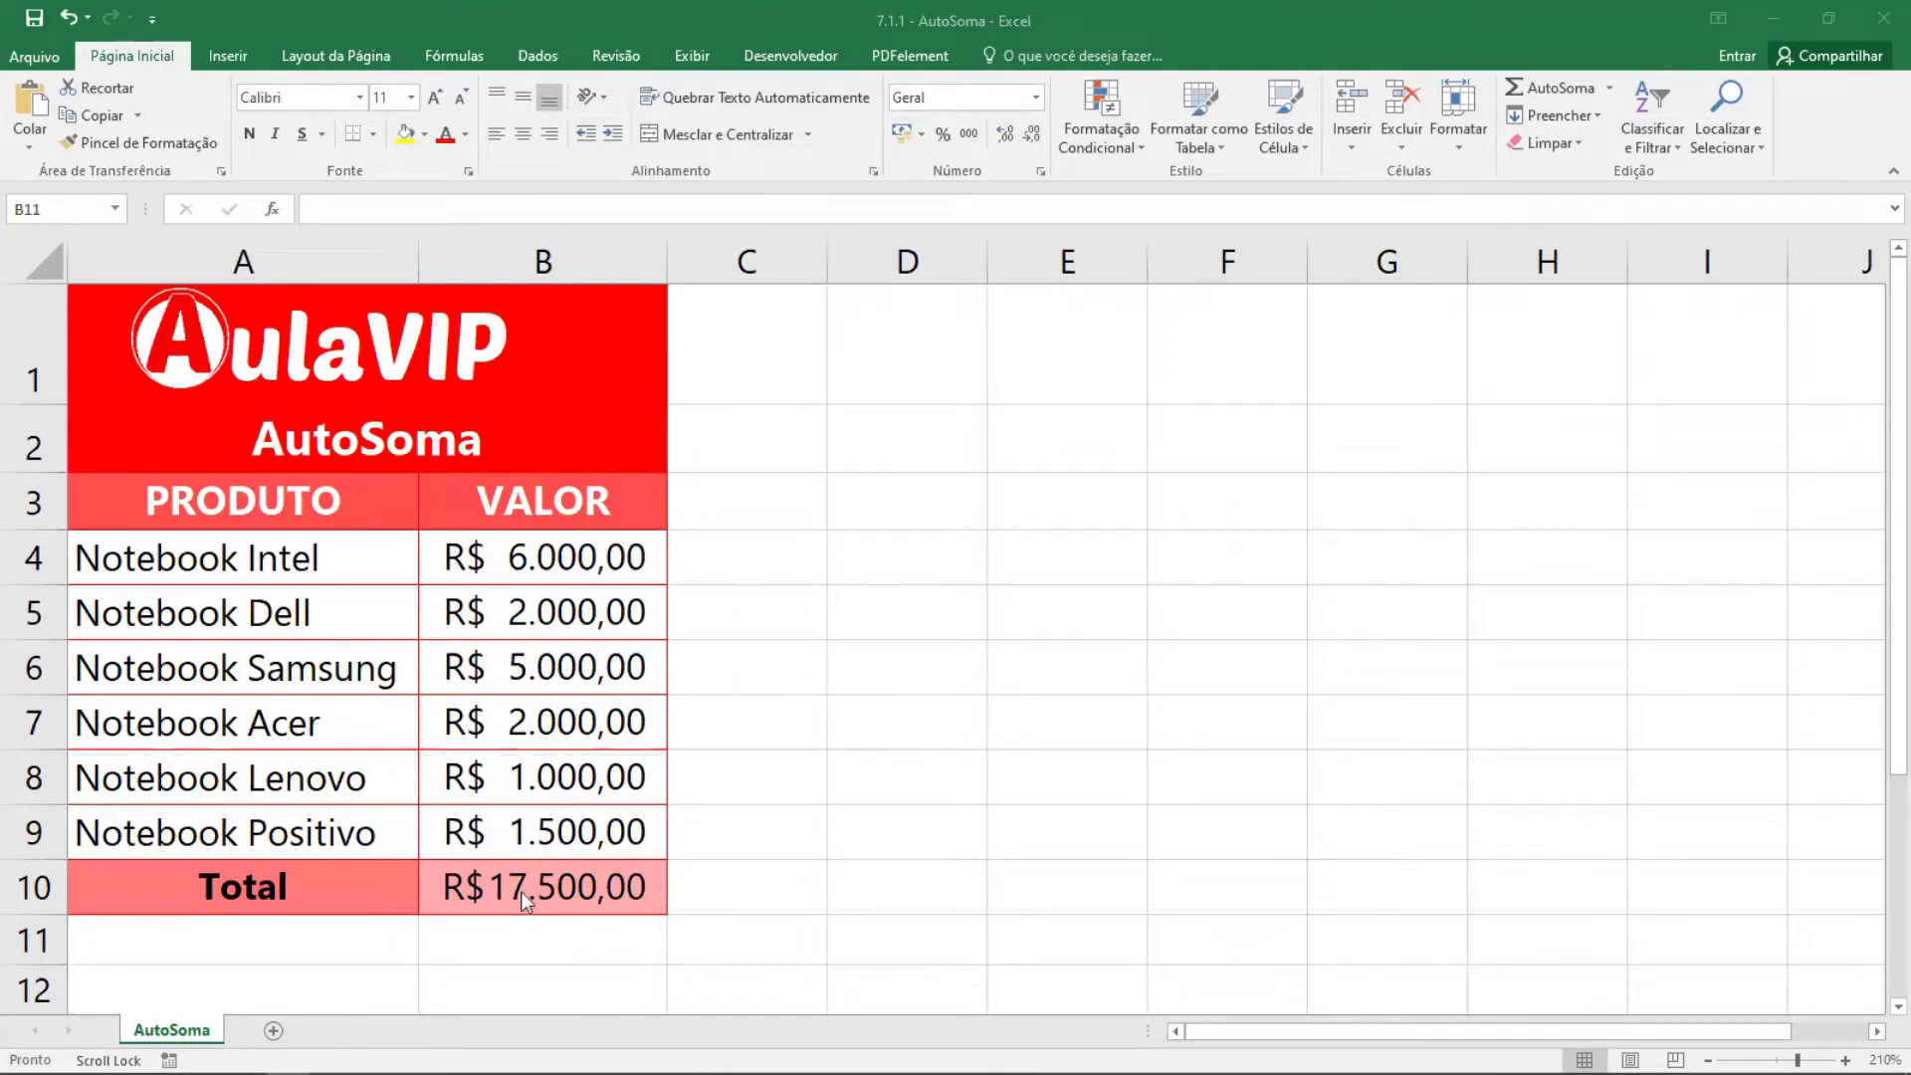
Replace the total in B10 with a fresh AutoSoma of B4:B9, and clear the cell again
left_click(550, 896)
key("Delete")
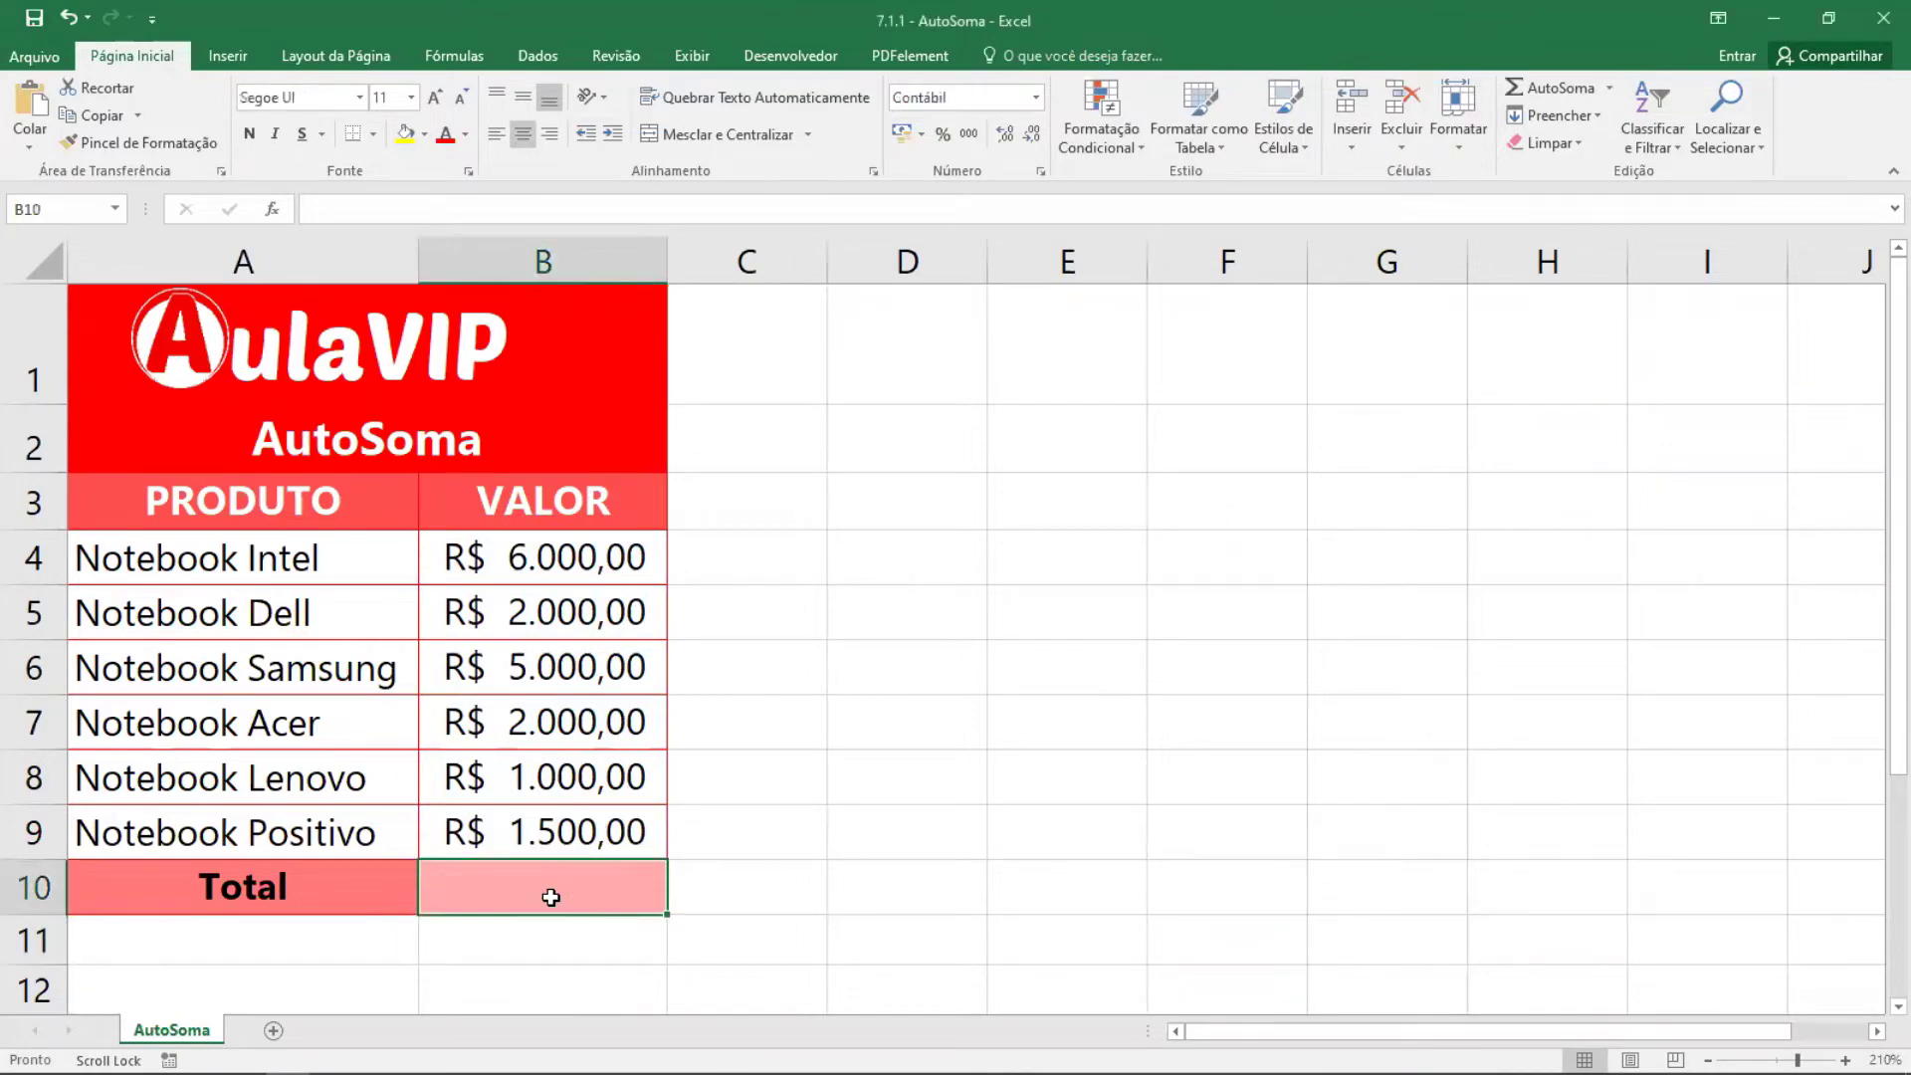
left_click(1541, 86)
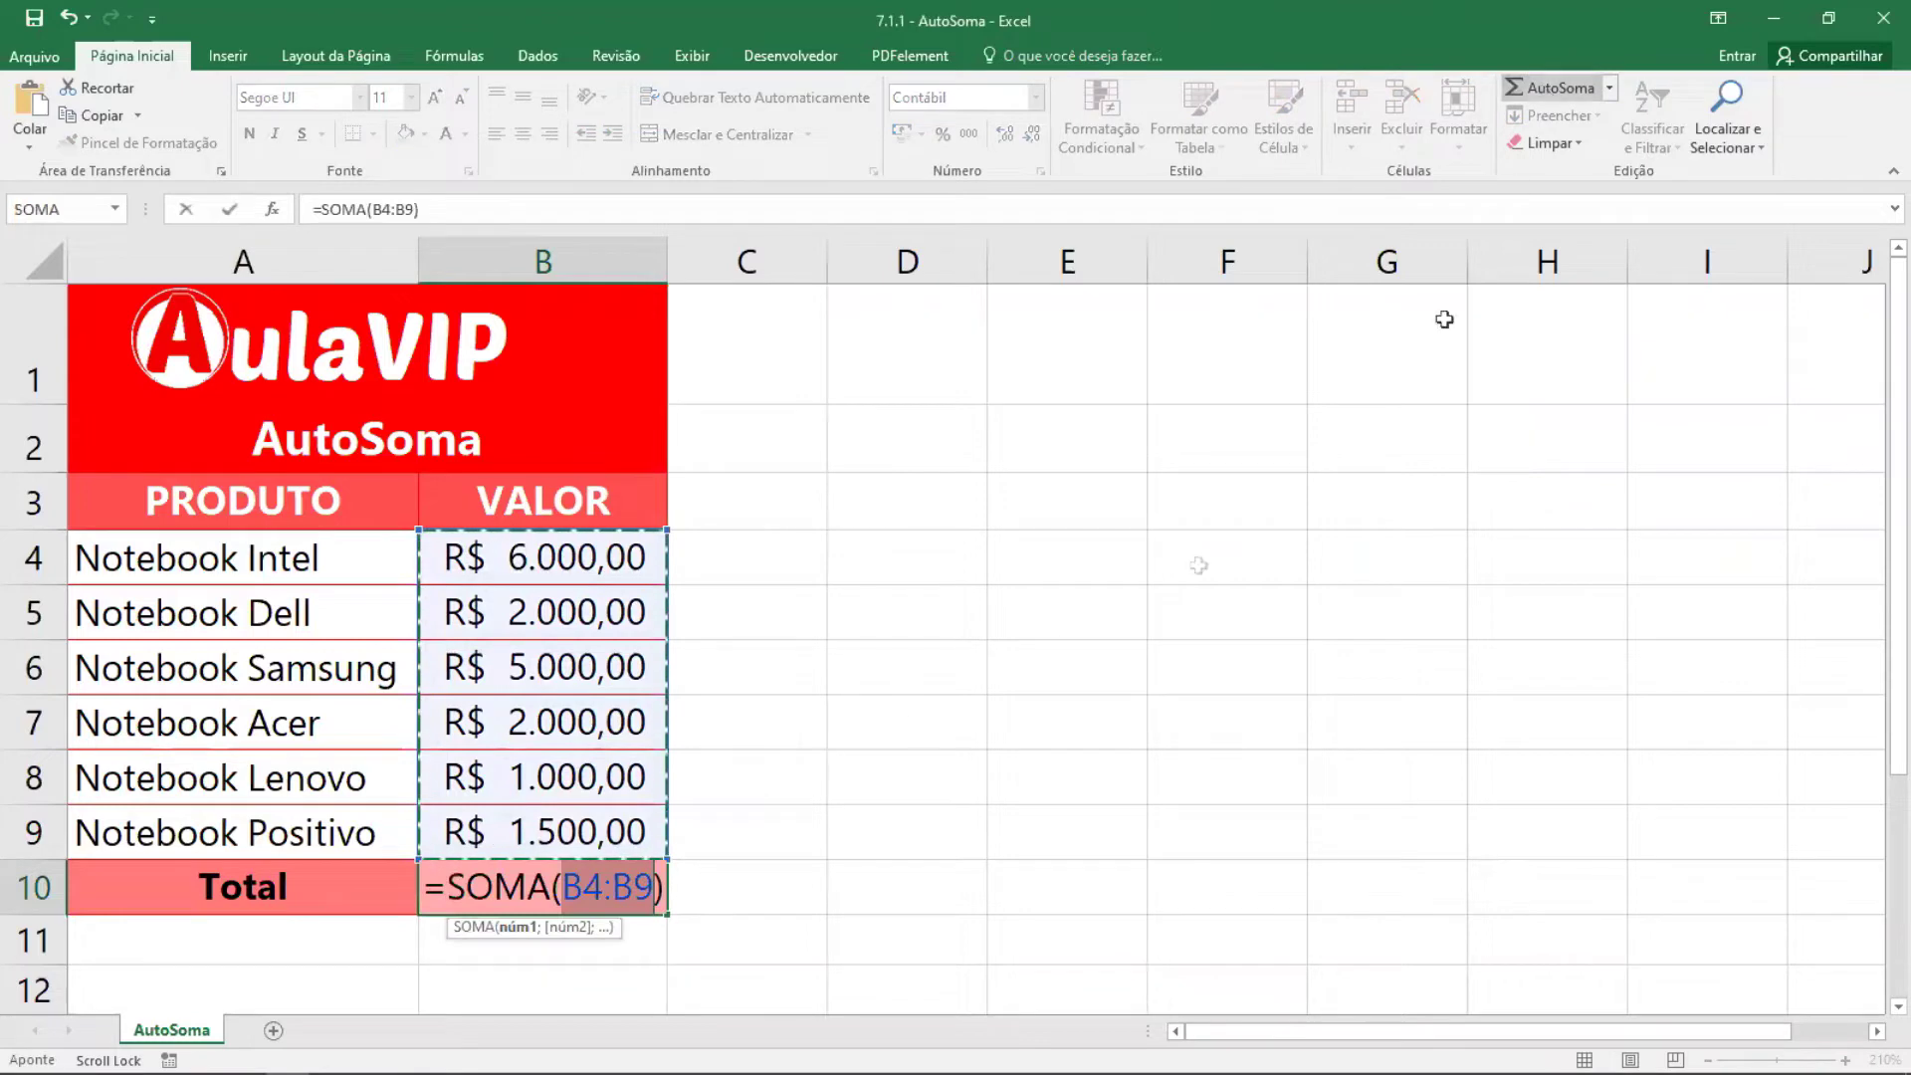
key("Return")
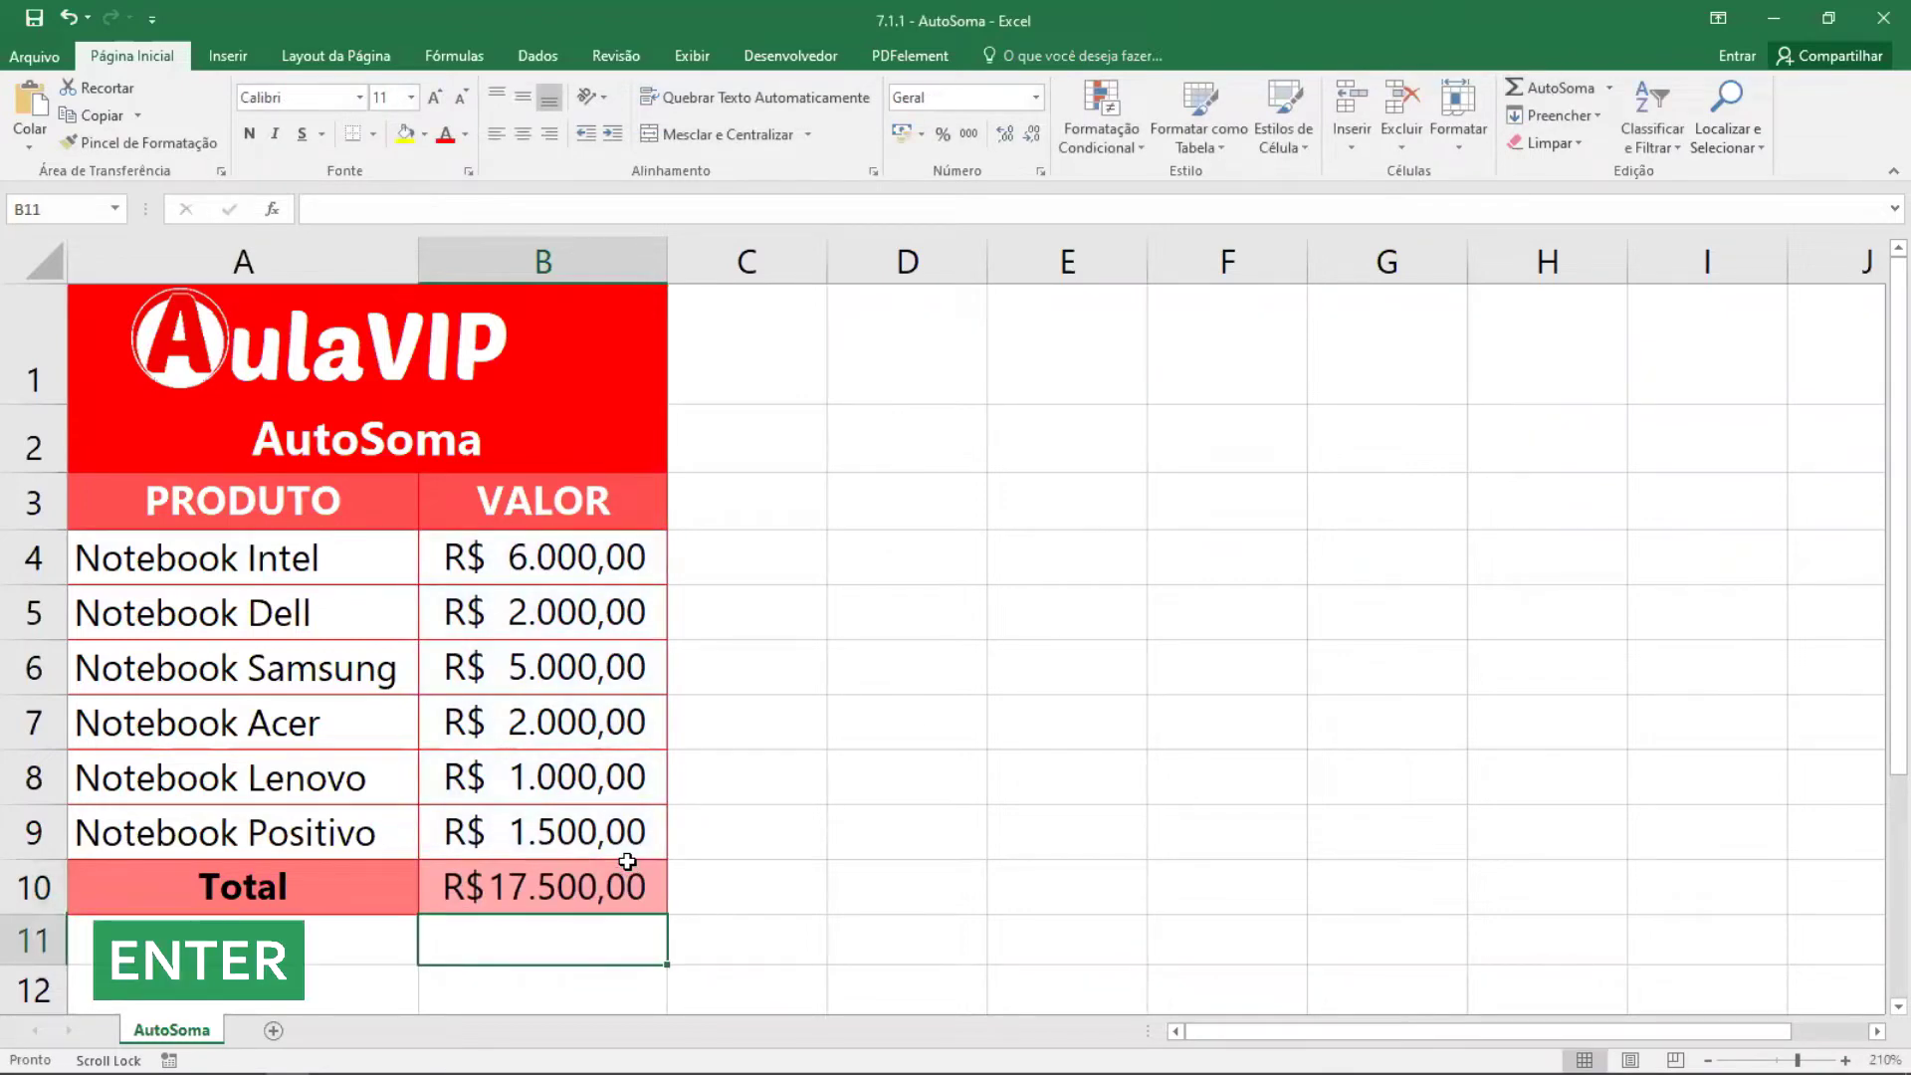
left_click(635, 896)
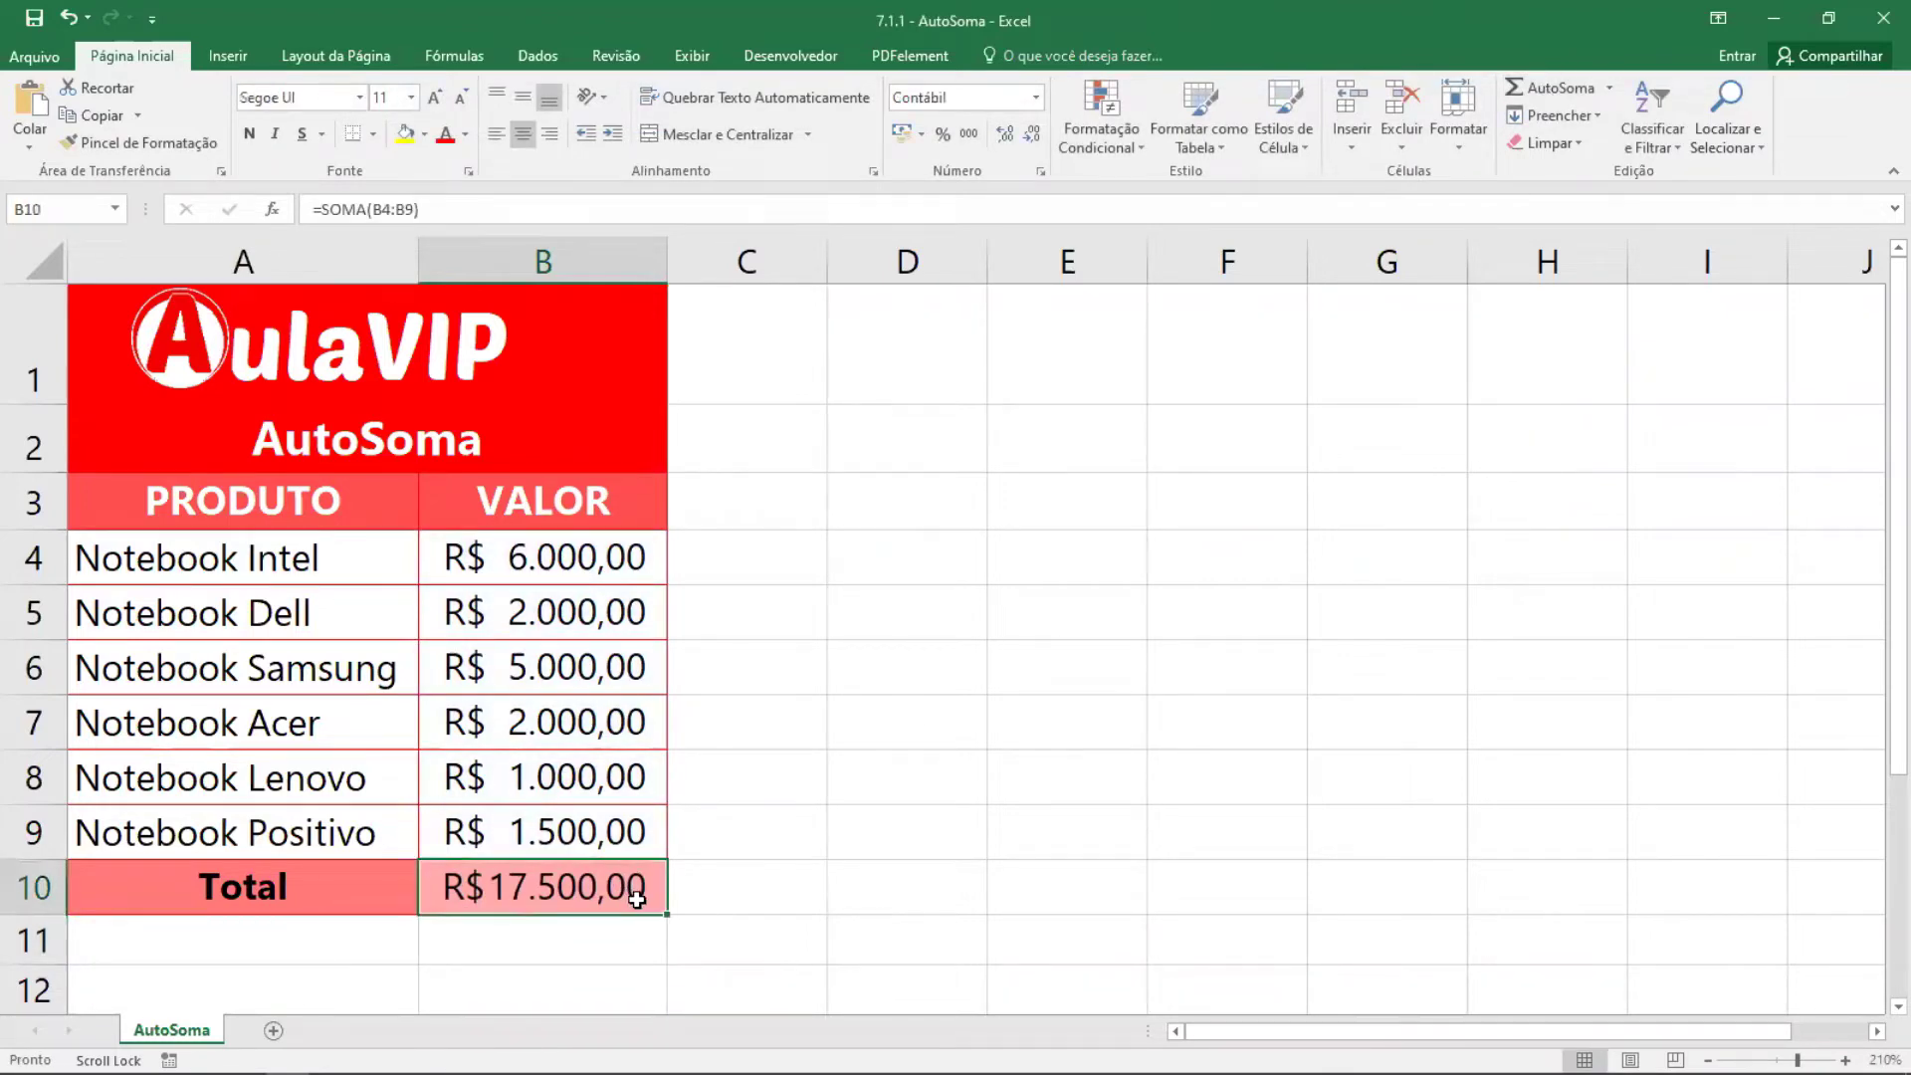
key("Delete")
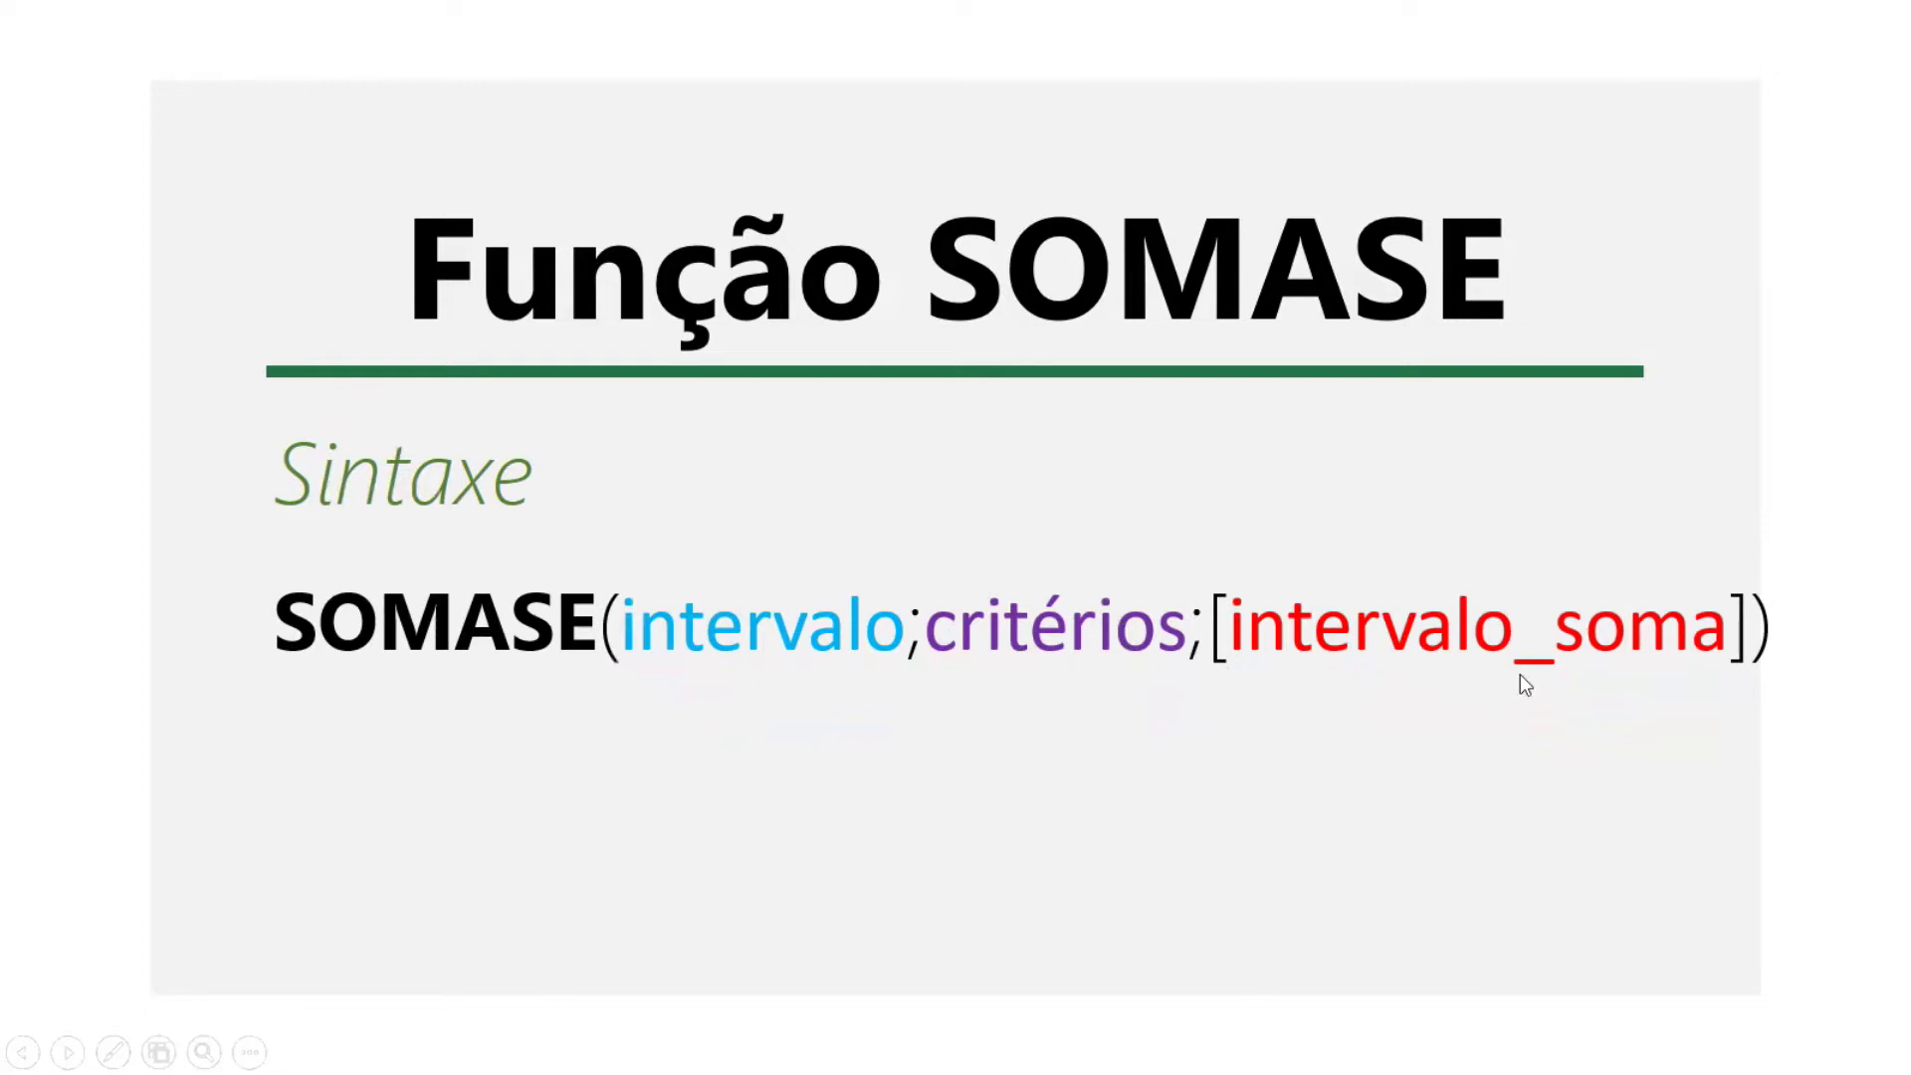
left_click(1866, 685)
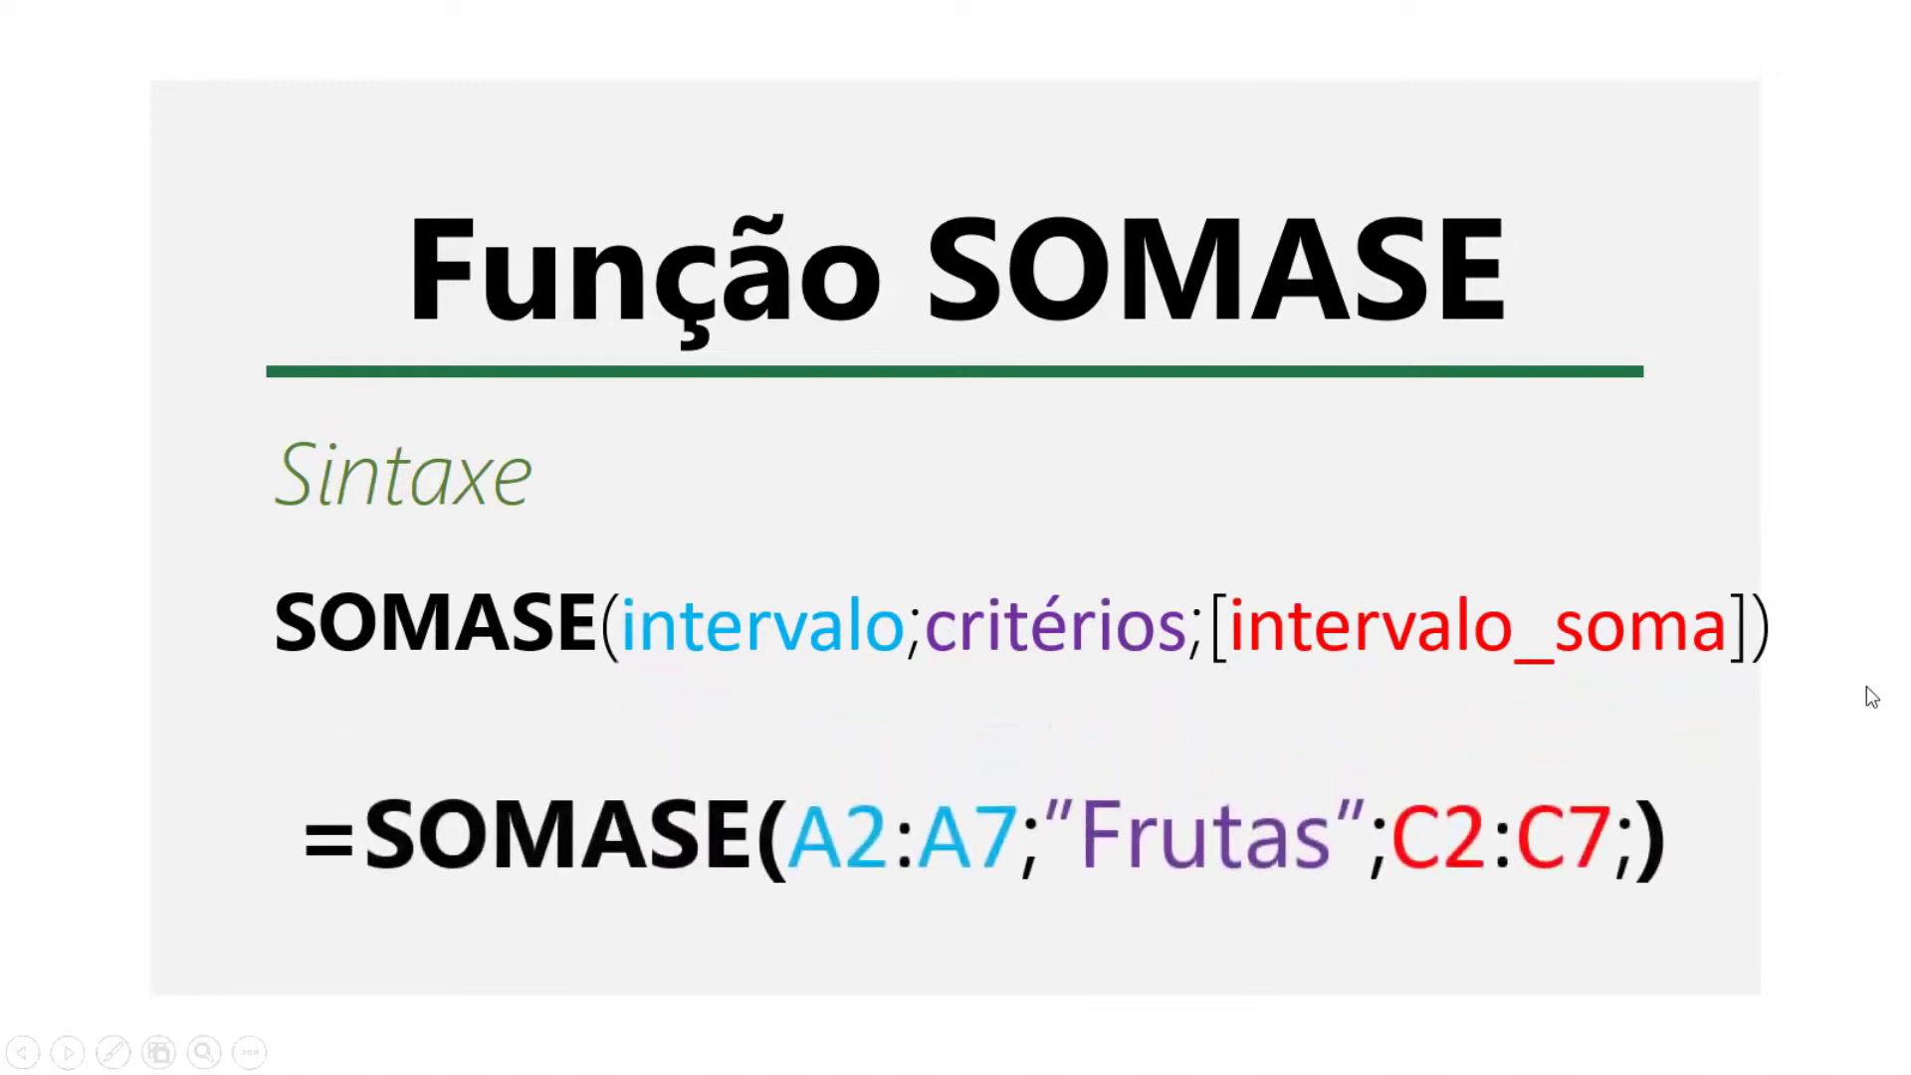
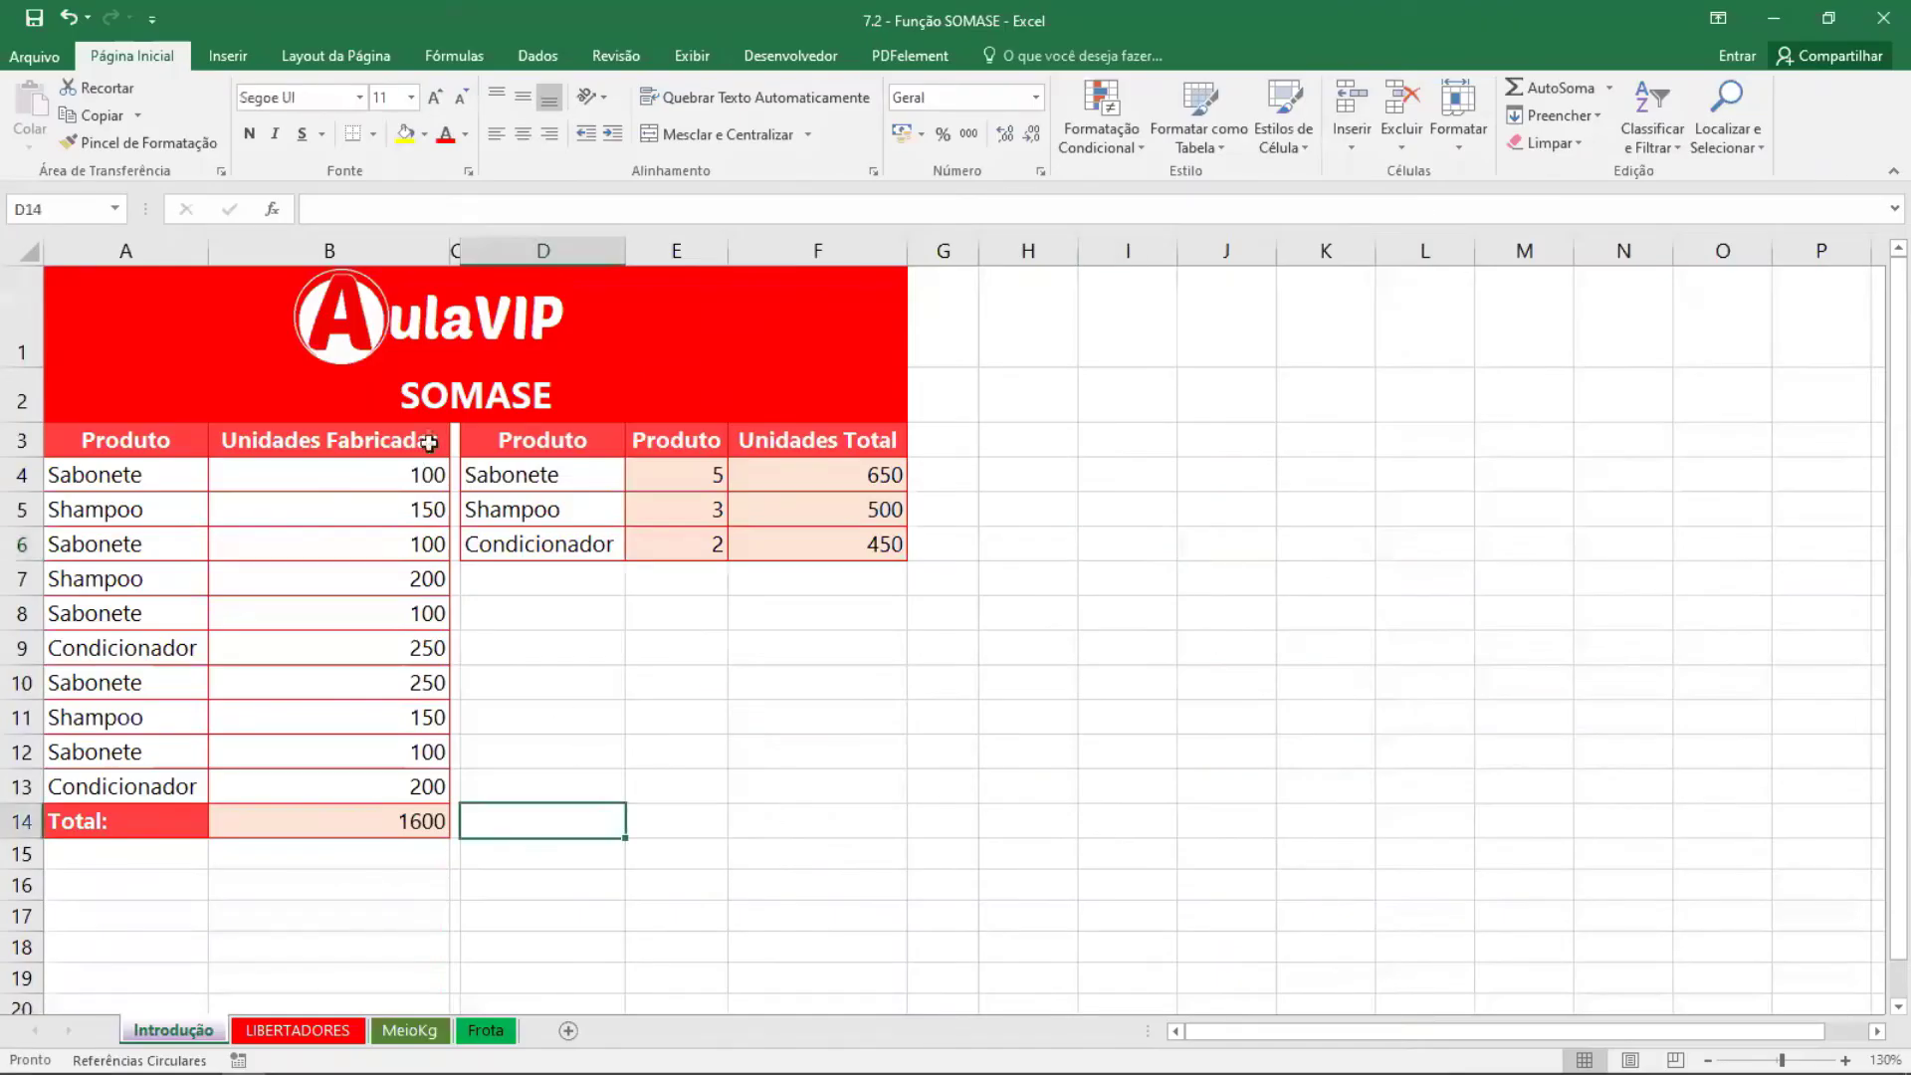
Examine the product counts in E4:E6 and the ranges referenced by the SOMASE formula in F4
left_click(827, 713)
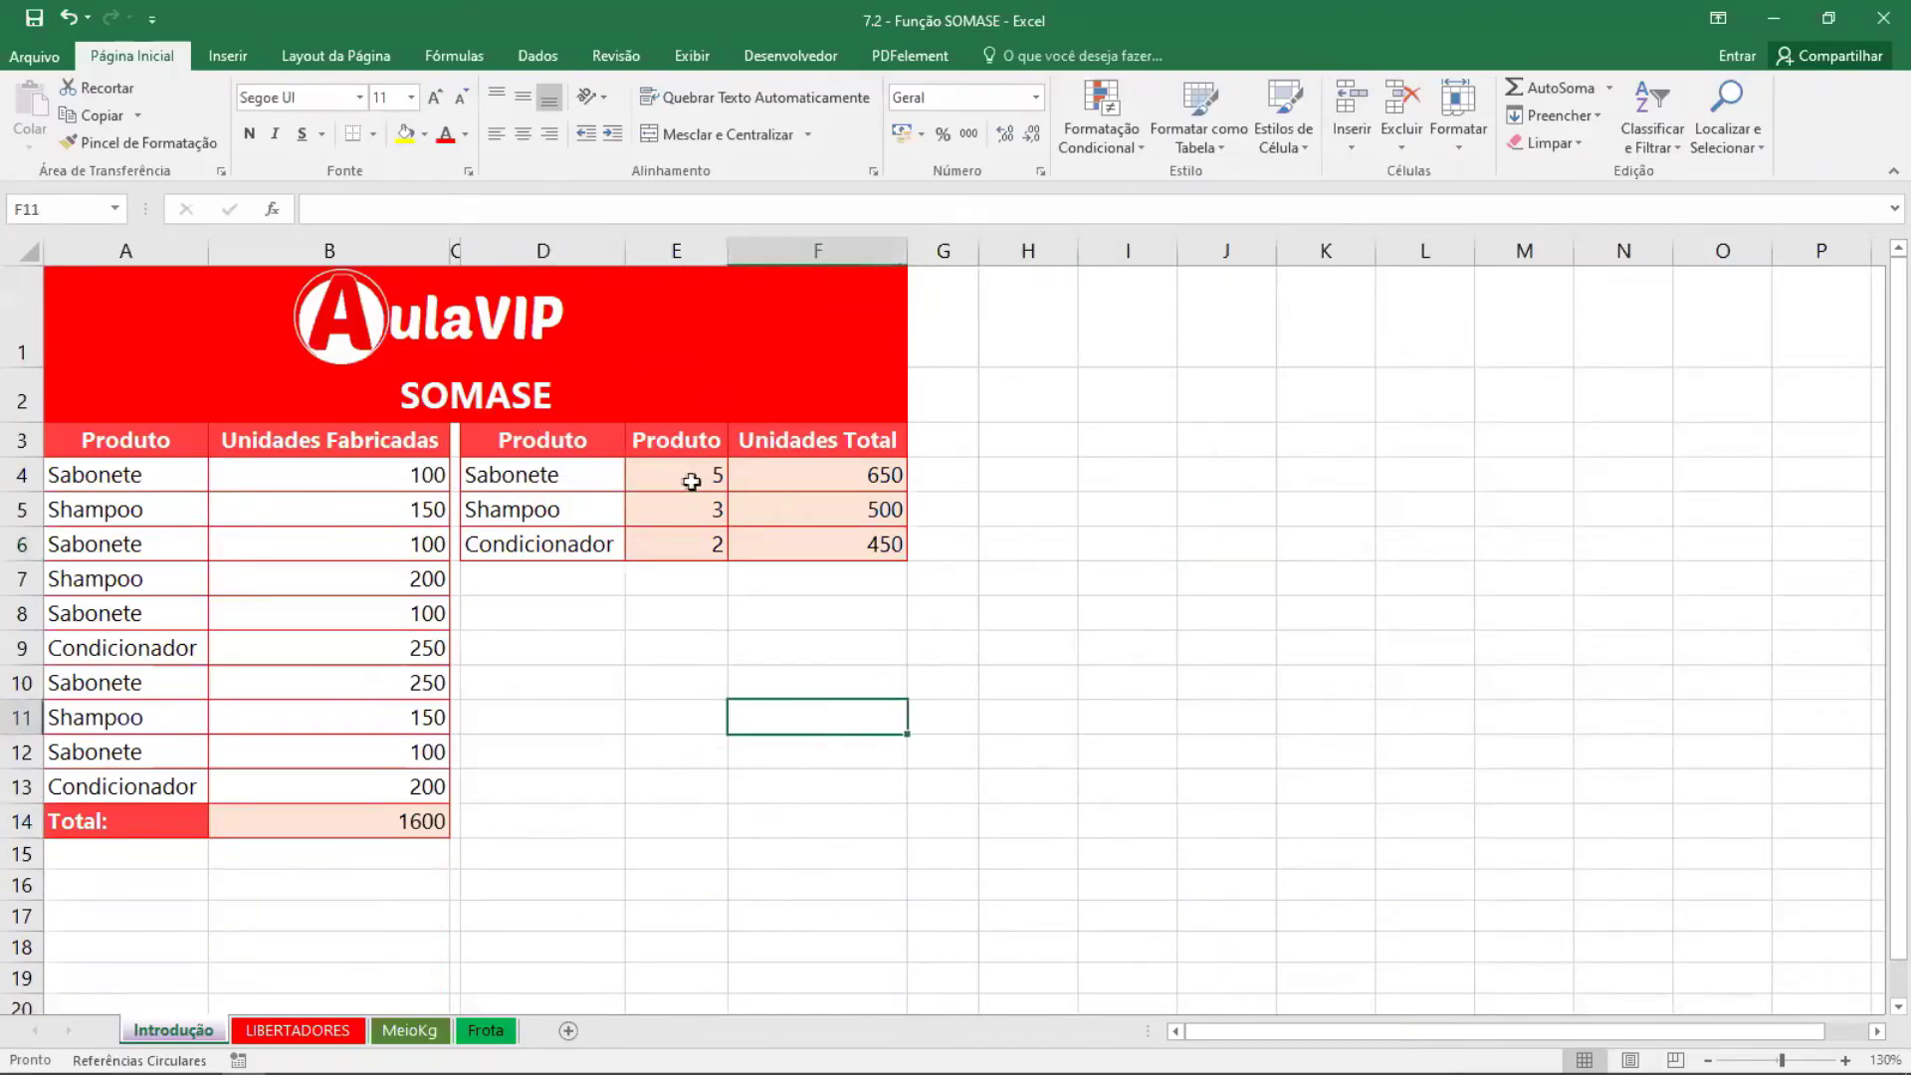
left_click_drag(673, 468, 697, 537)
left_click(697, 682)
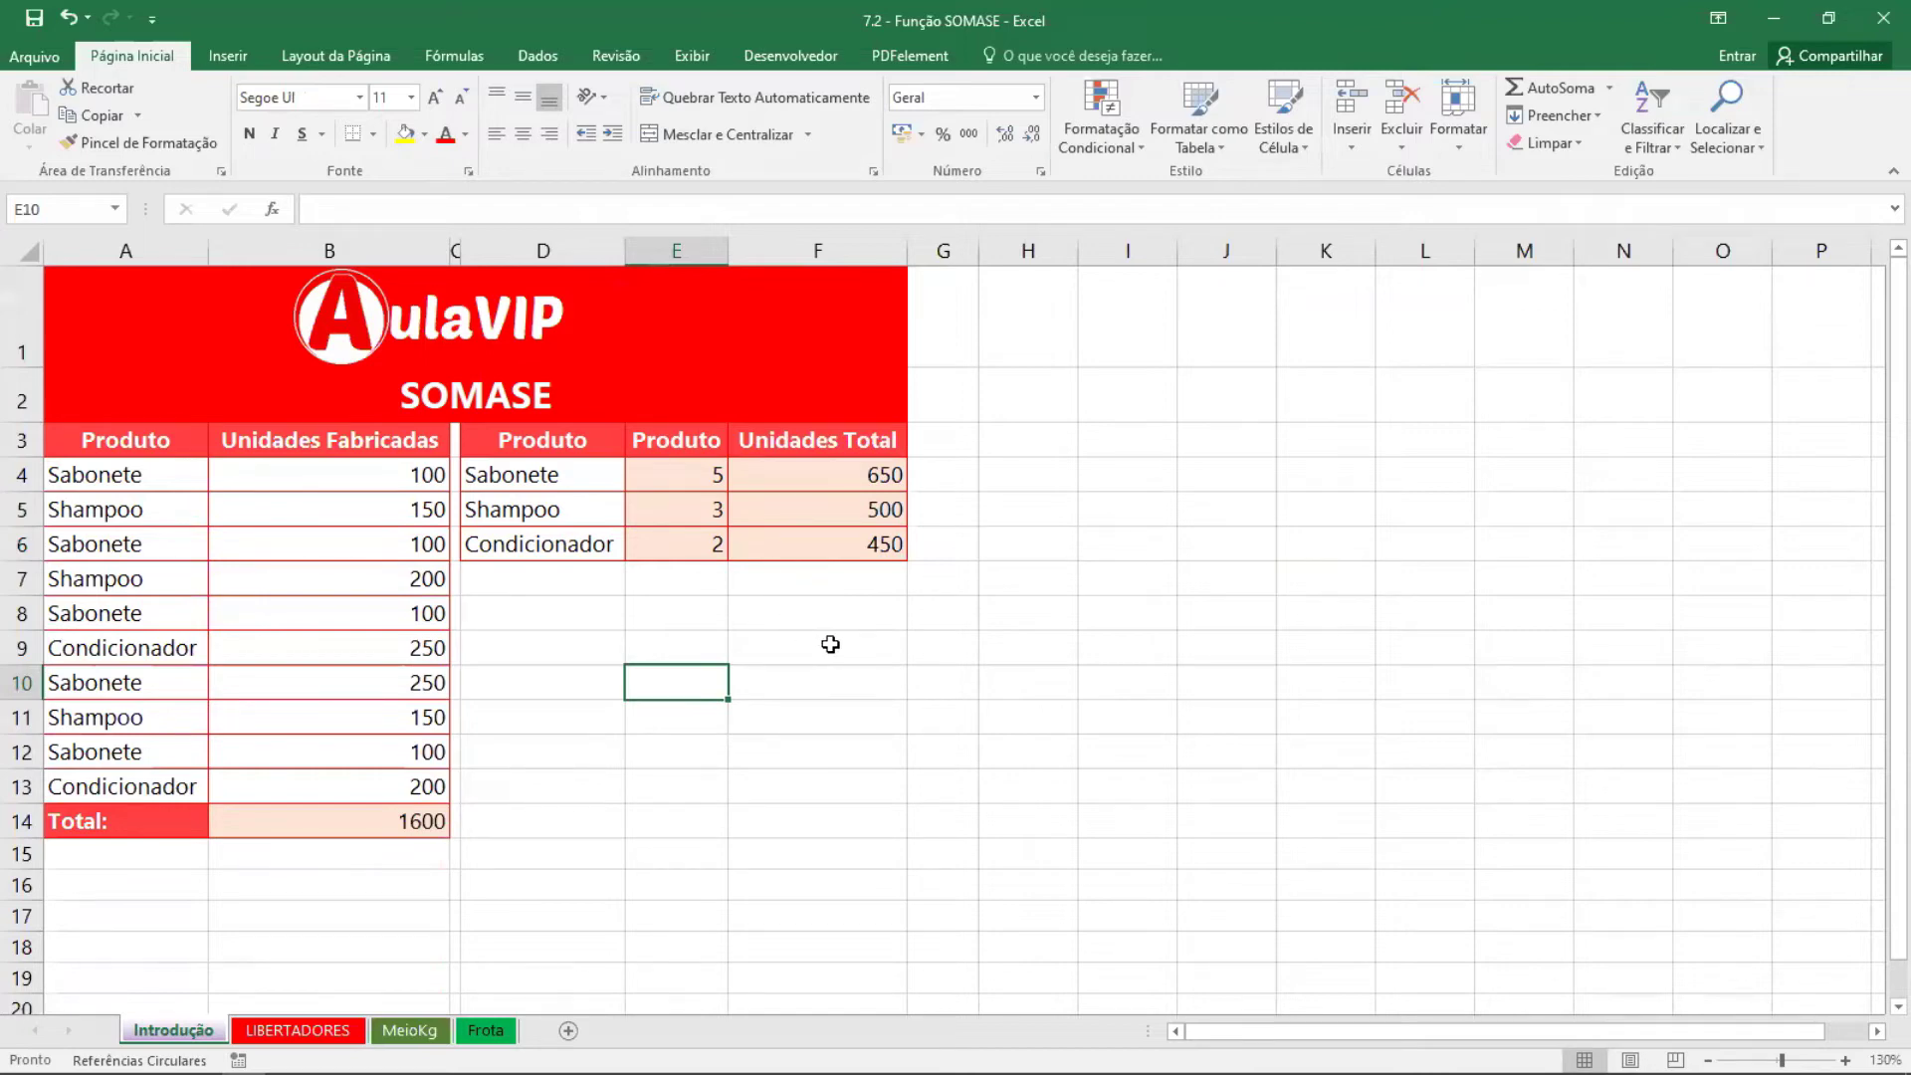
left_click(859, 475)
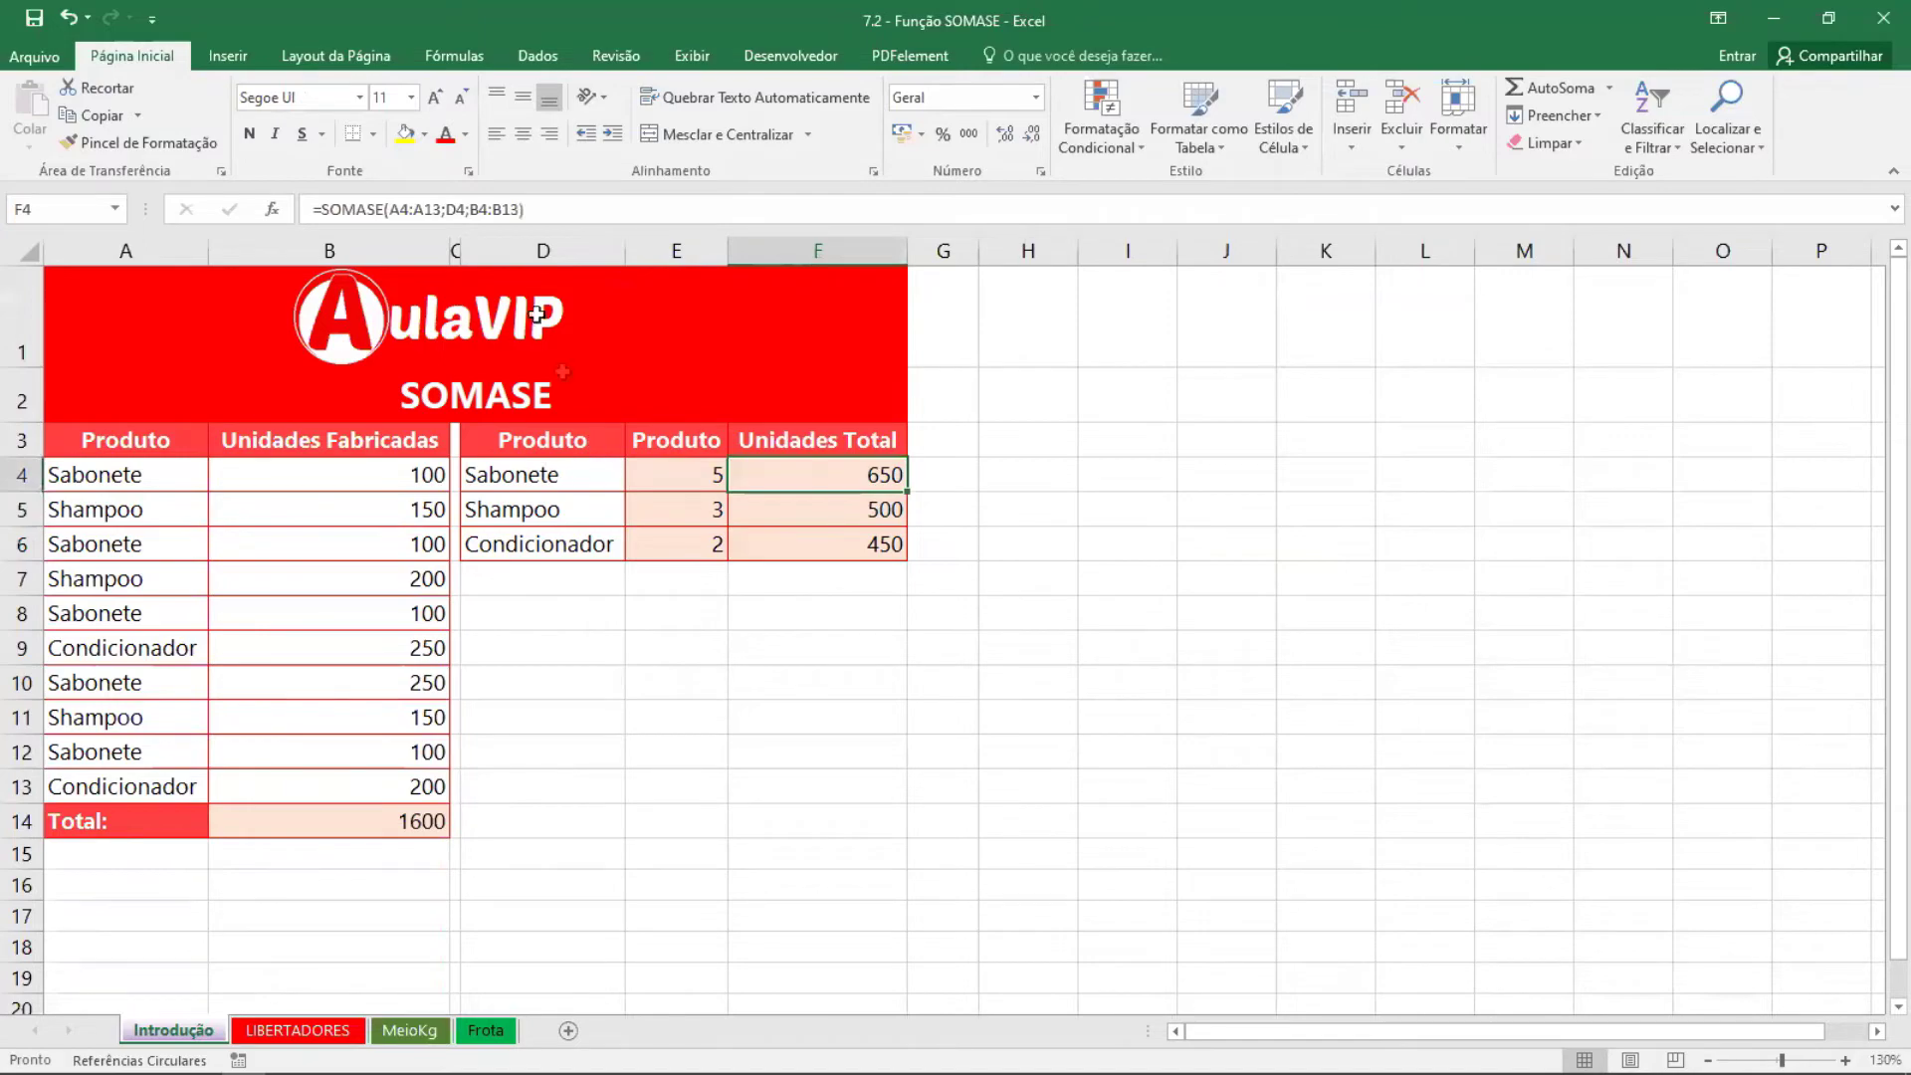
left_click(542, 209)
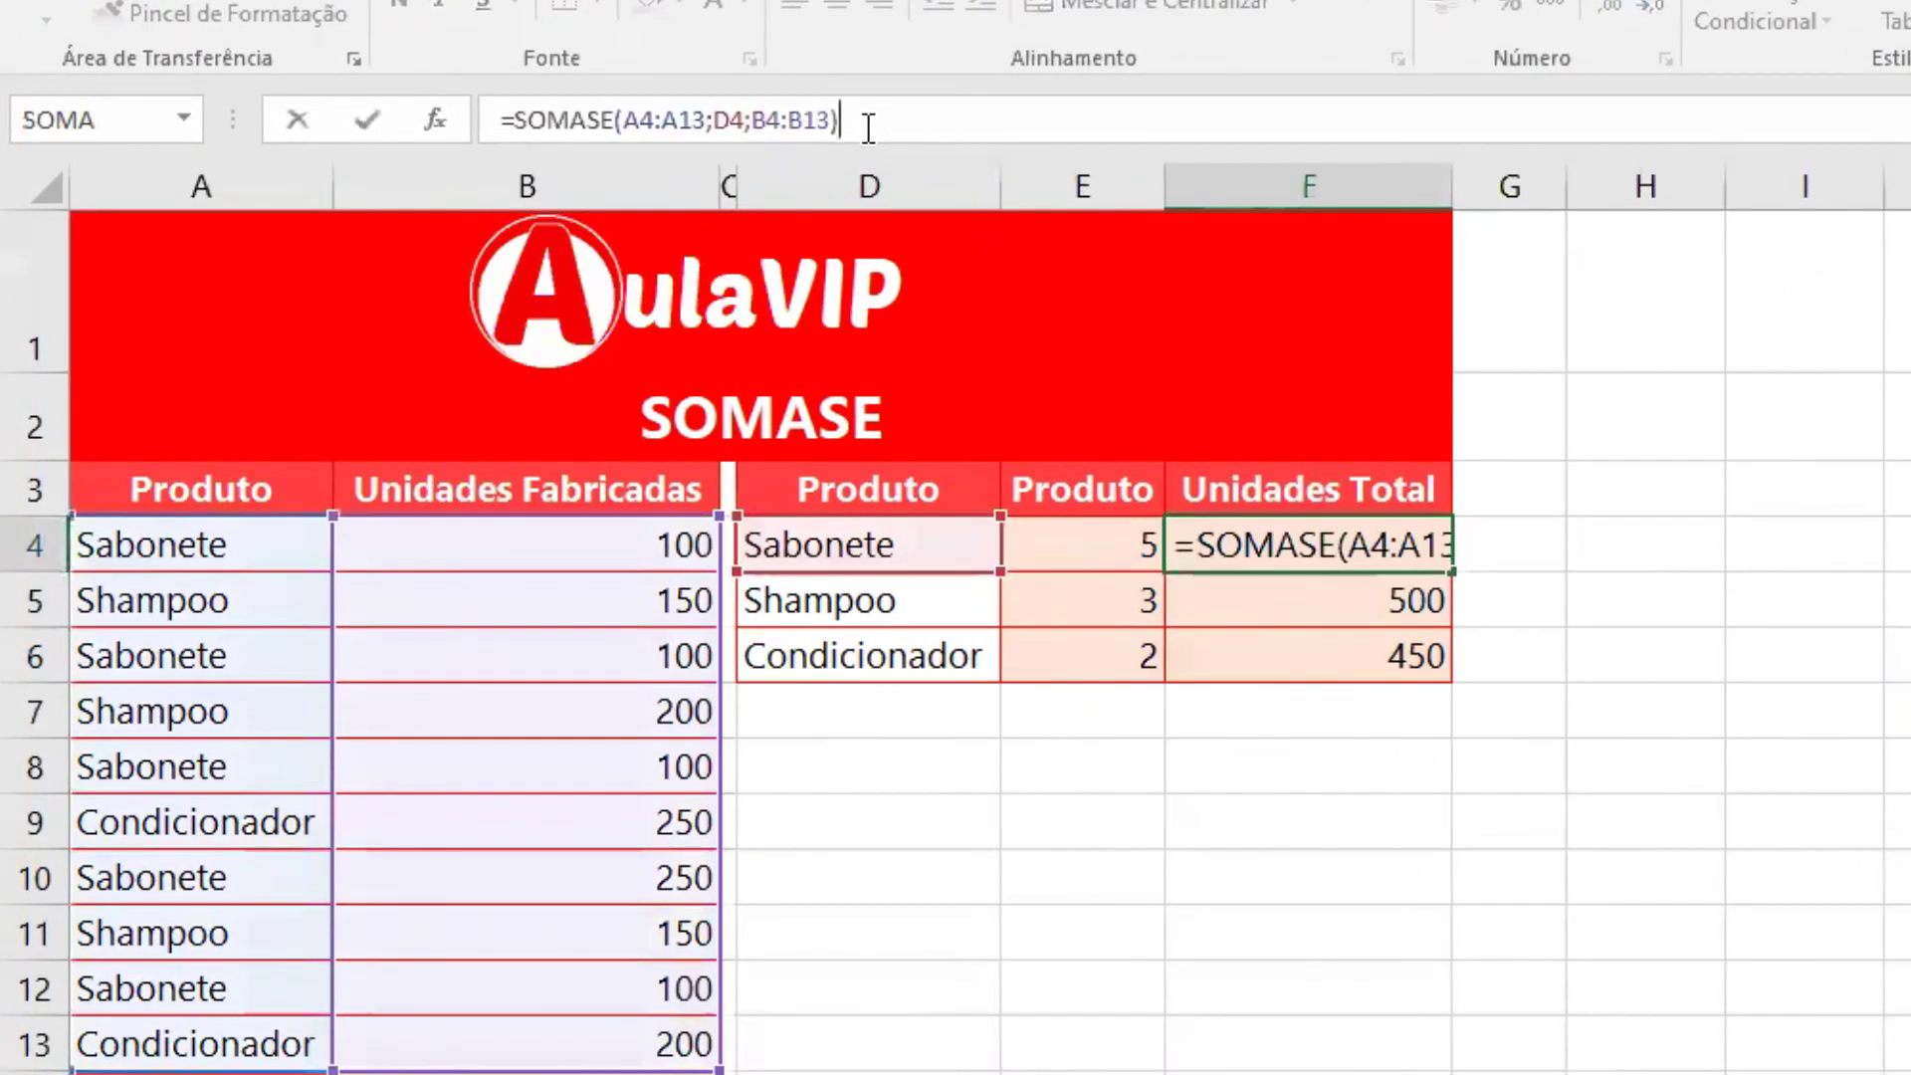
left_click(872, 121)
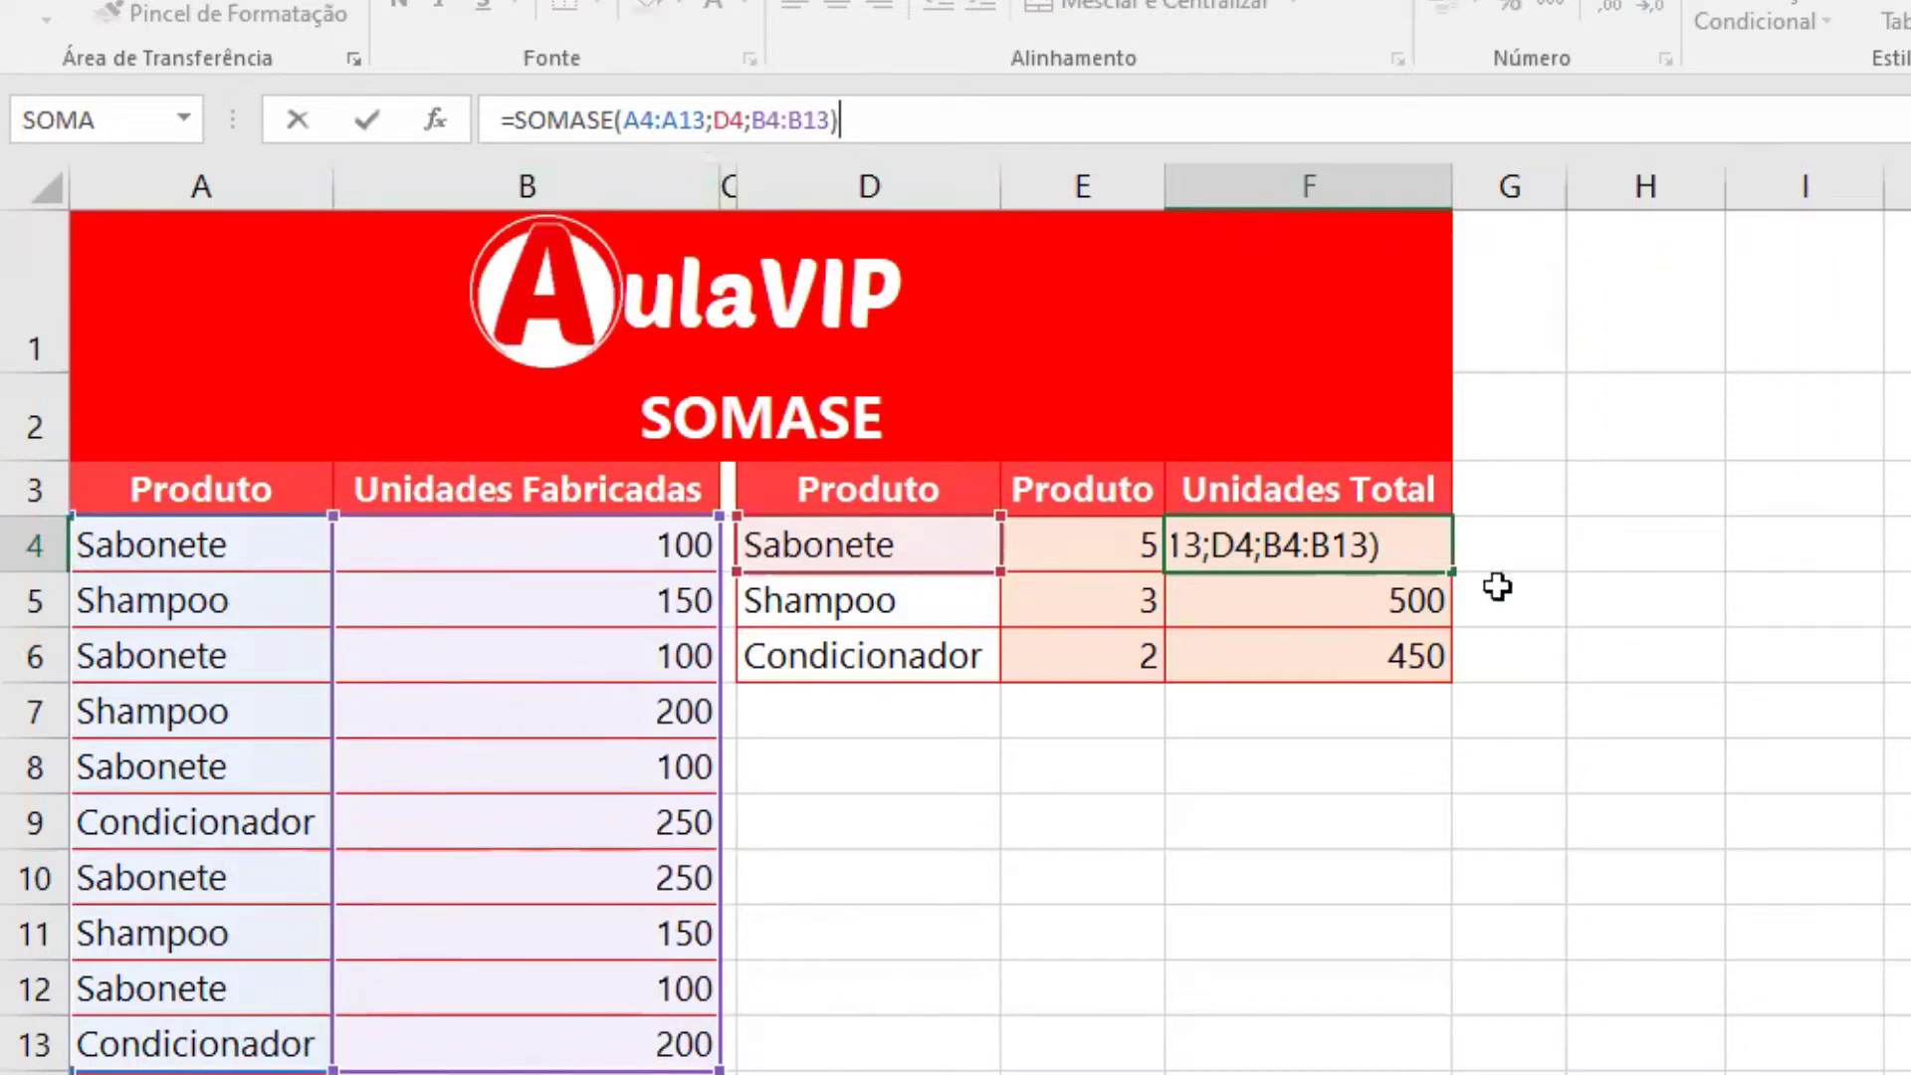
key("Return")
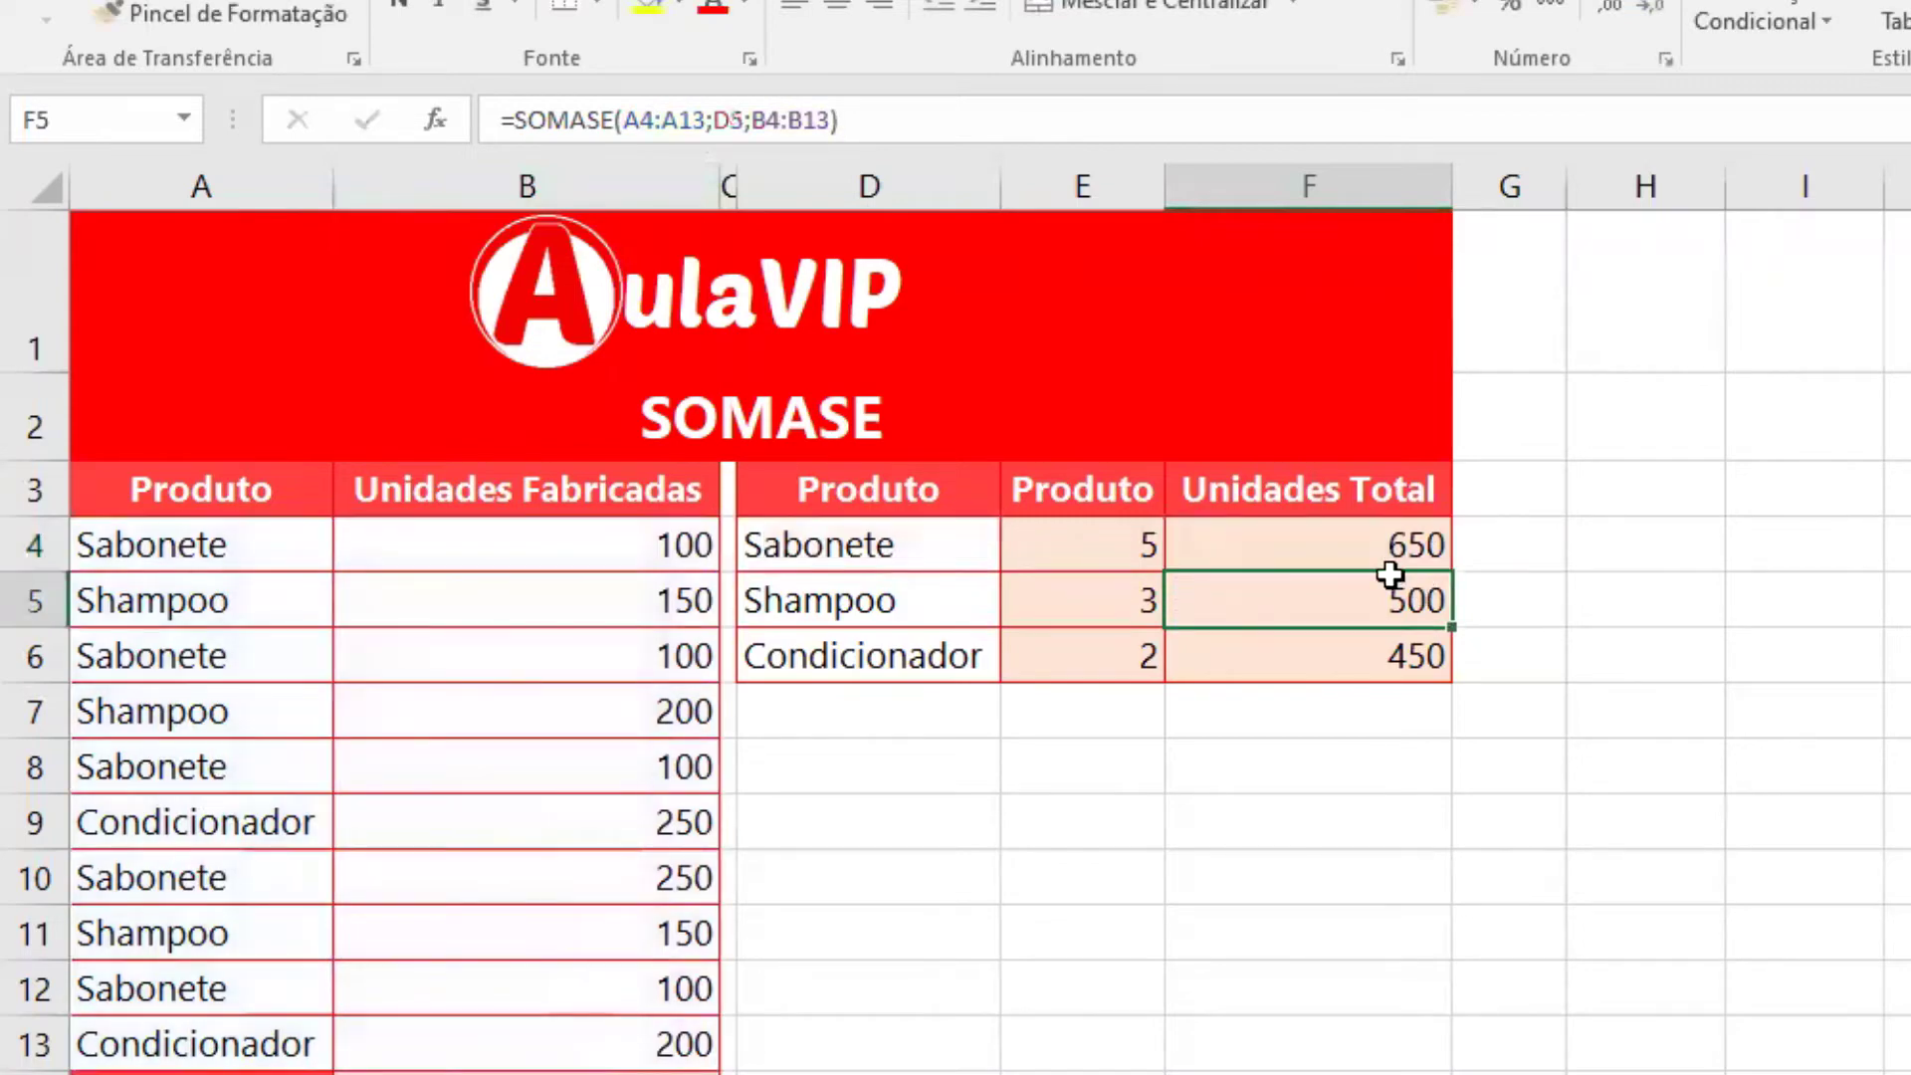
Clear the existing Unidades Total formulas in F4:F6
left_click(1489, 582)
left_click_drag(1321, 541, 1333, 649)
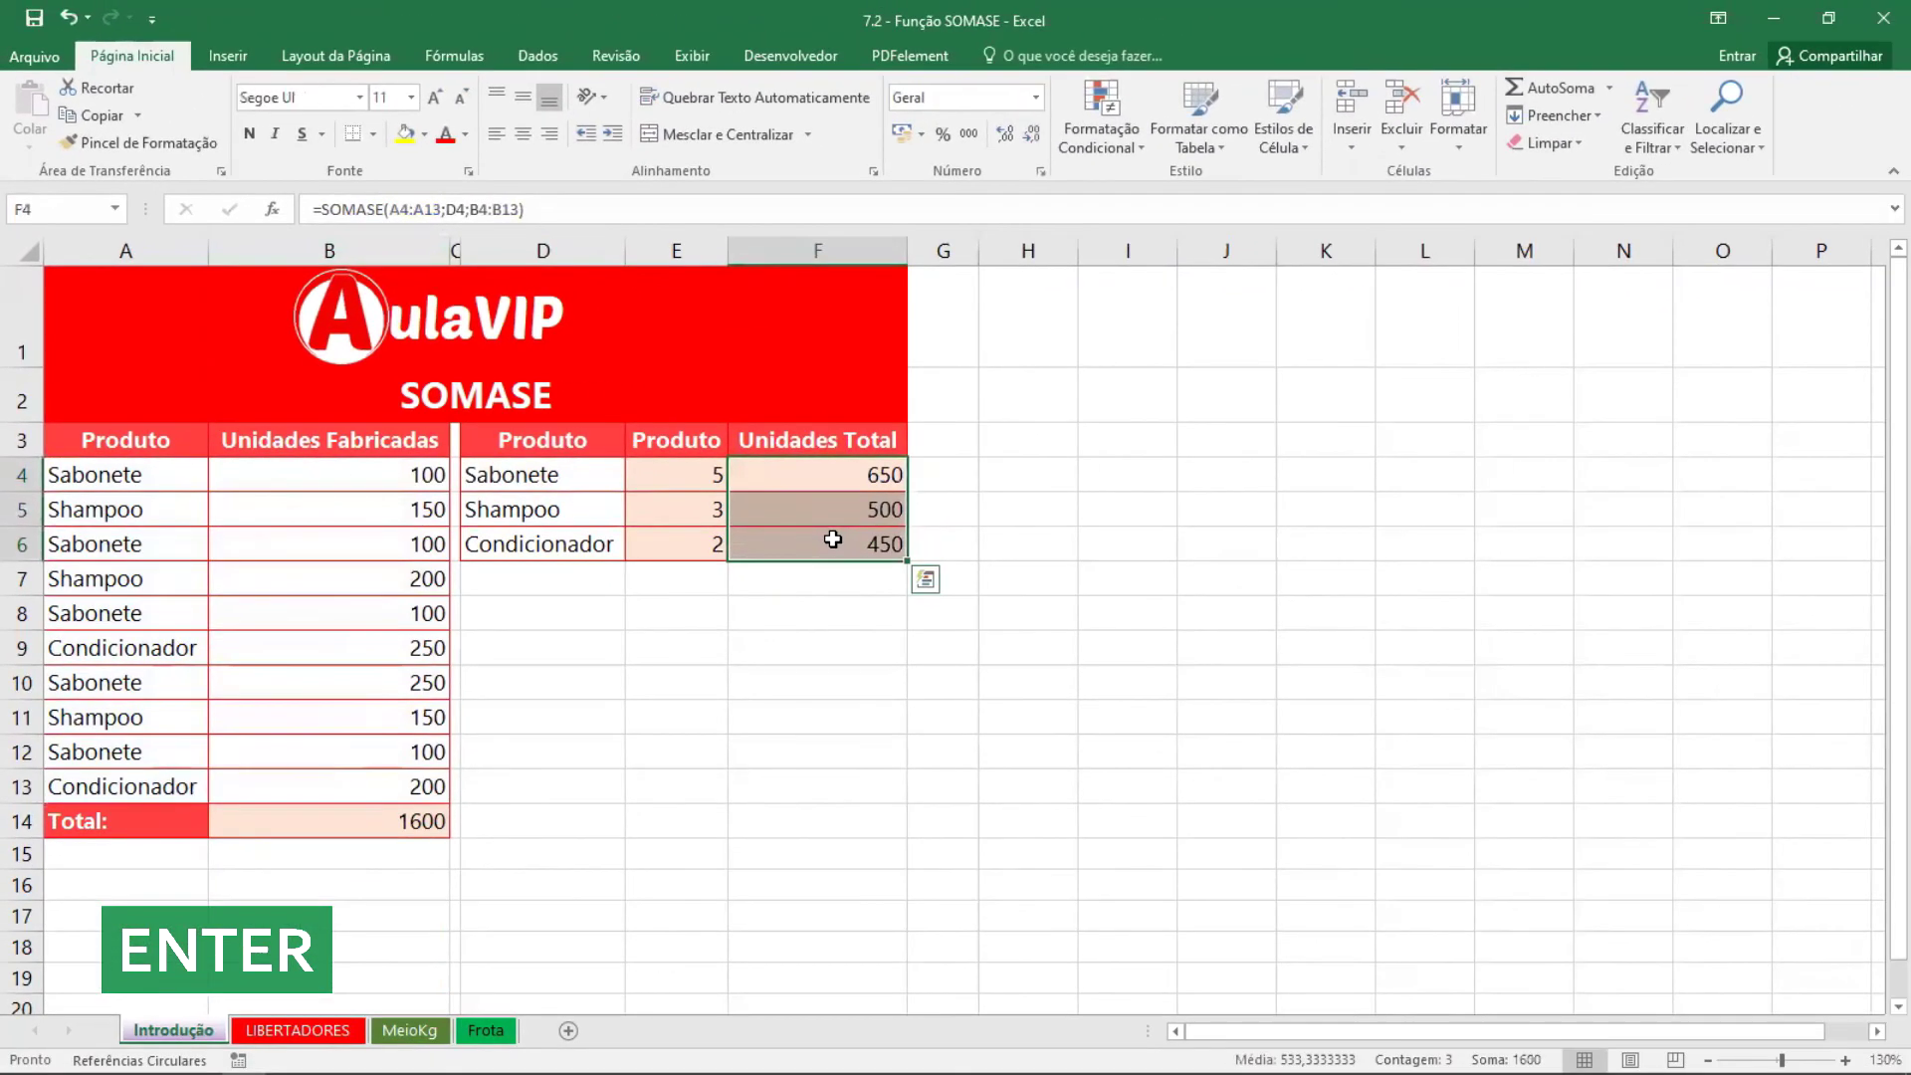
key("Delete")
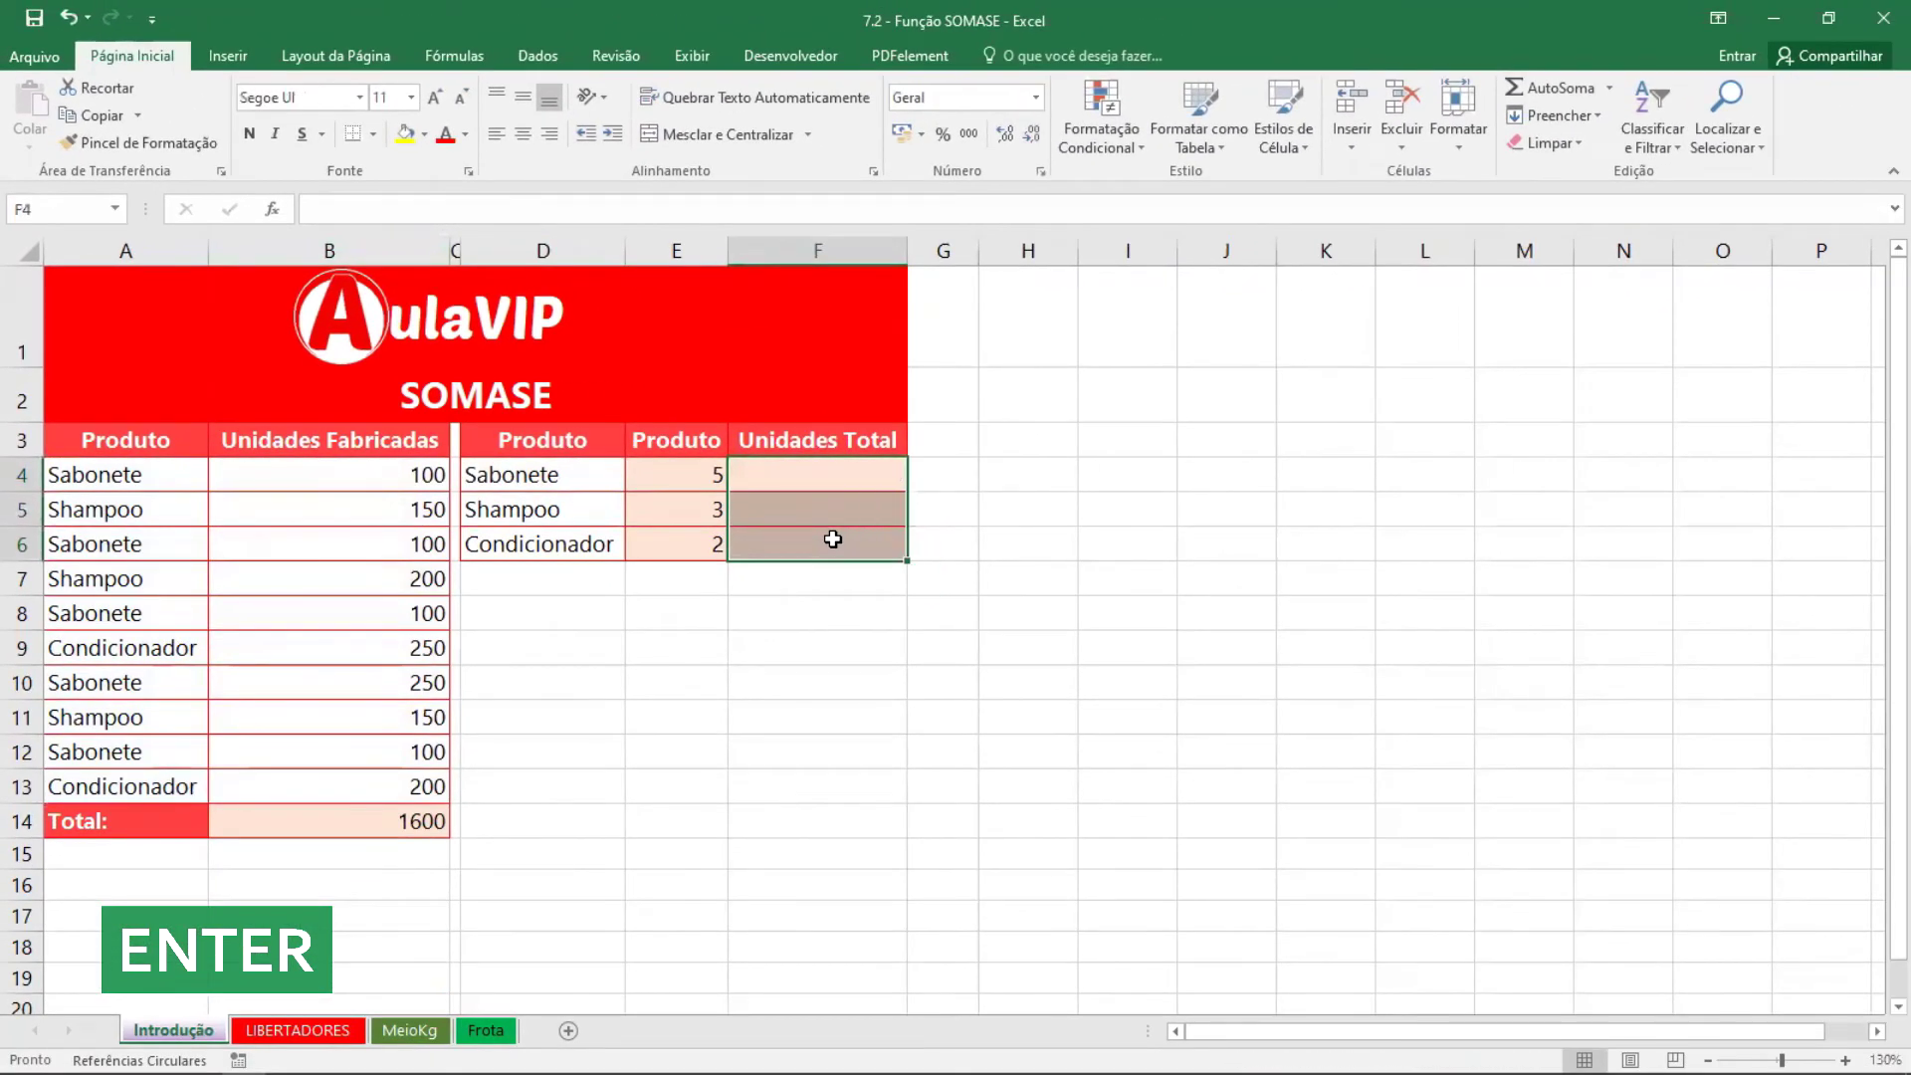
Total the Sabonete units in F4 with =SOMASE(A4:A13;D4;B4:B13)
left_click(842, 473)
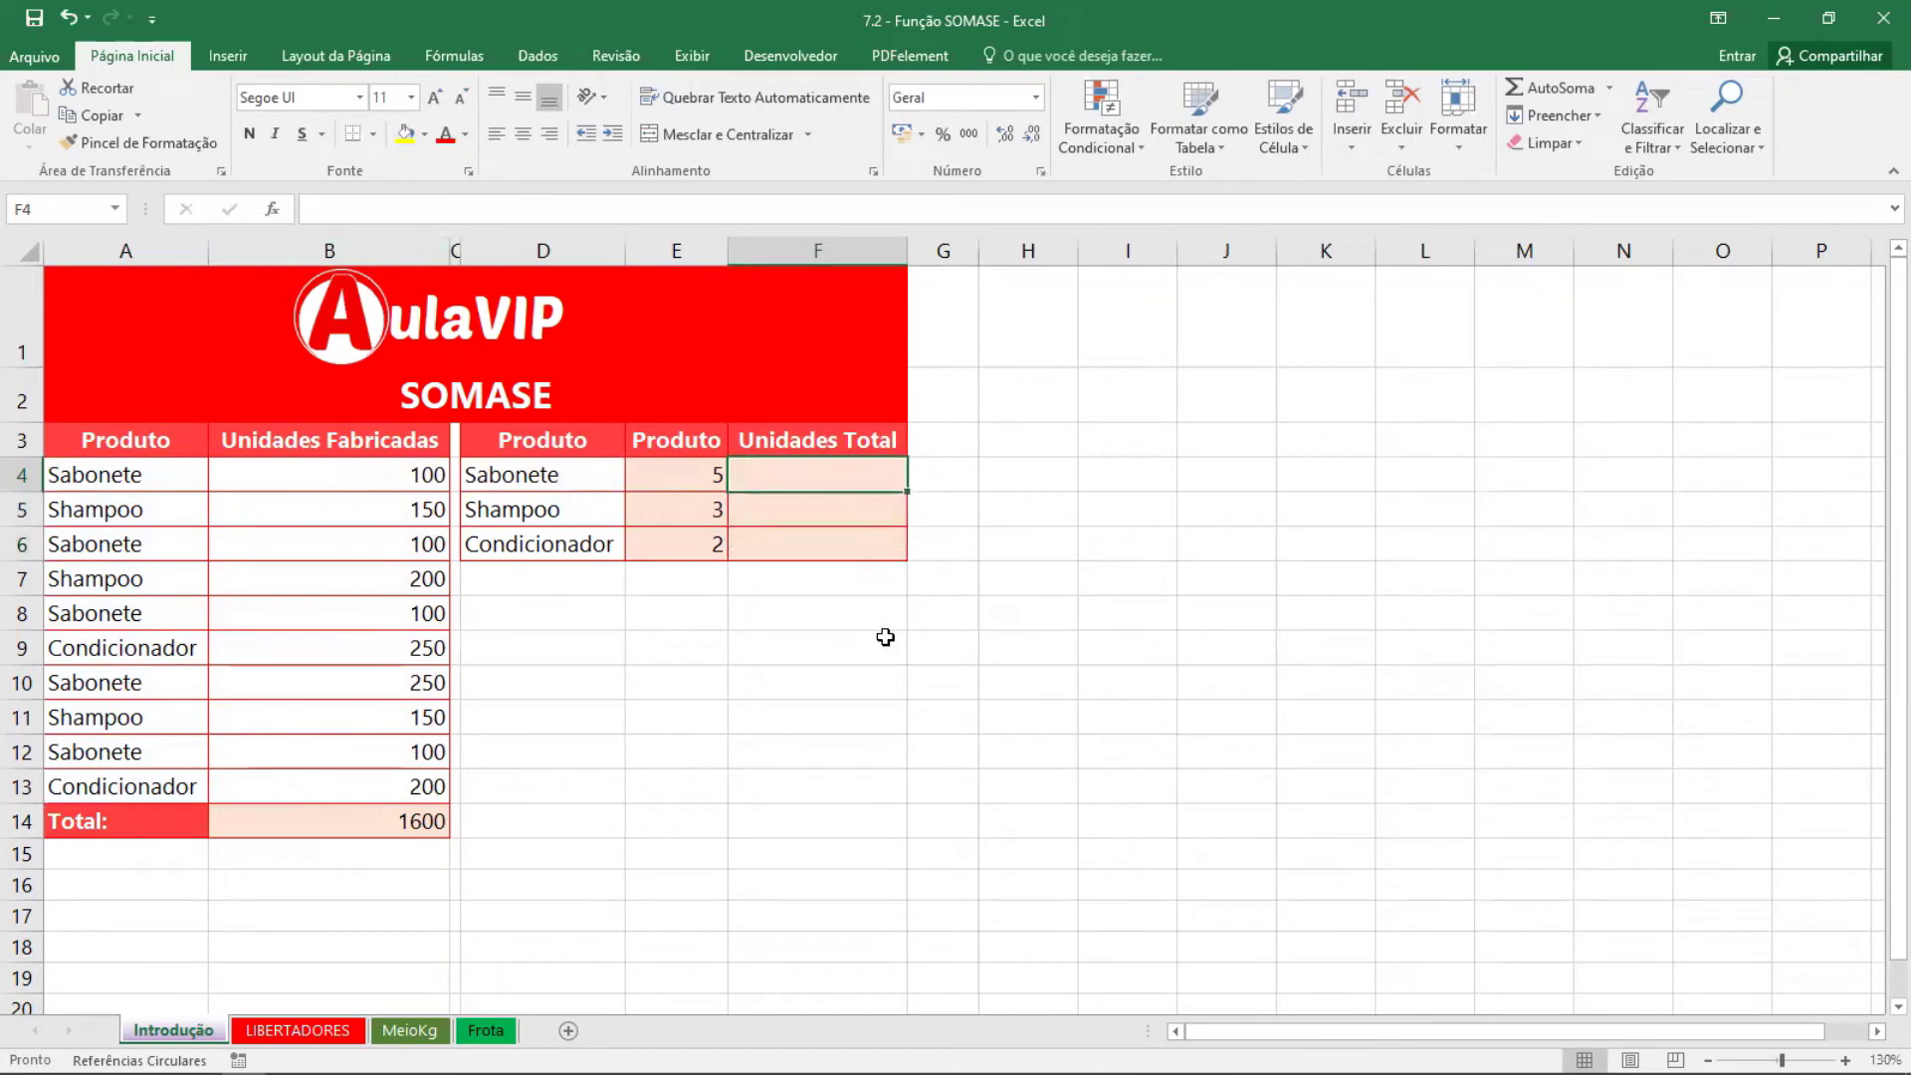
type("=")
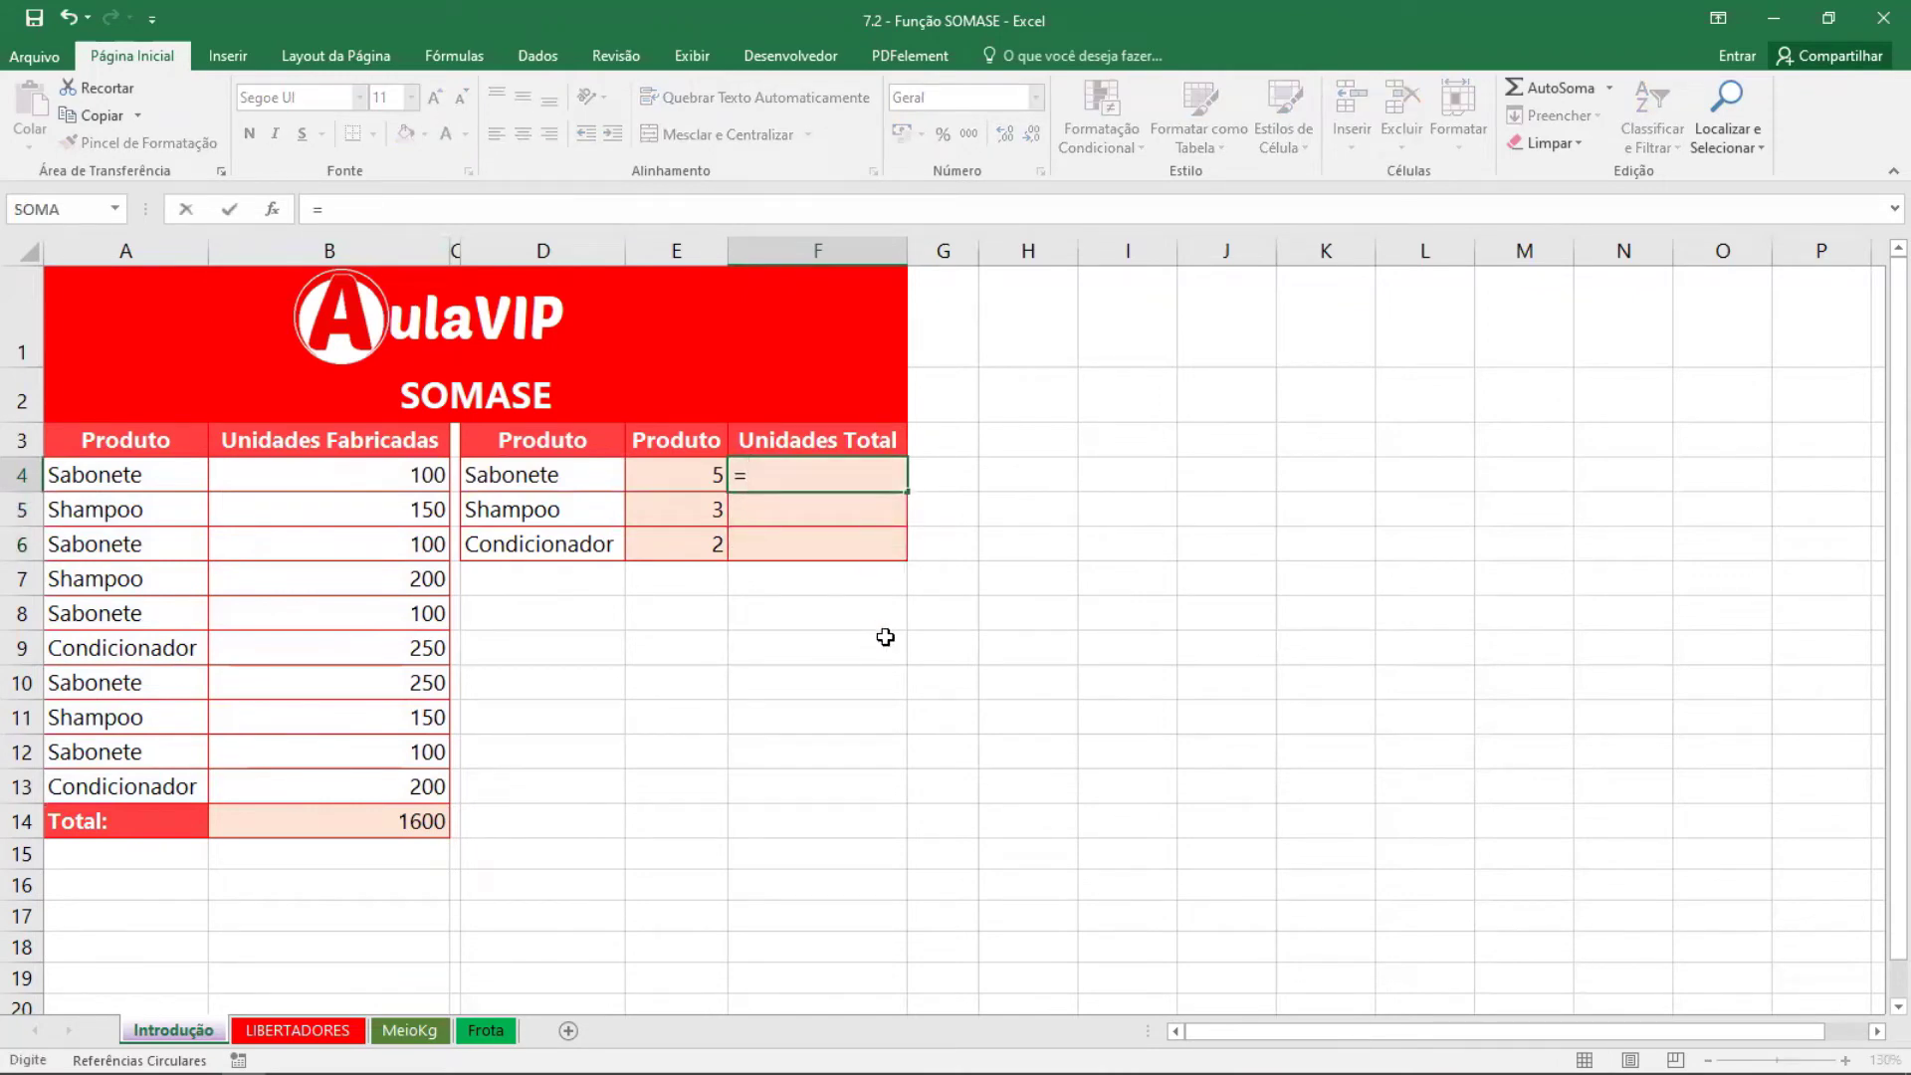
type("so")
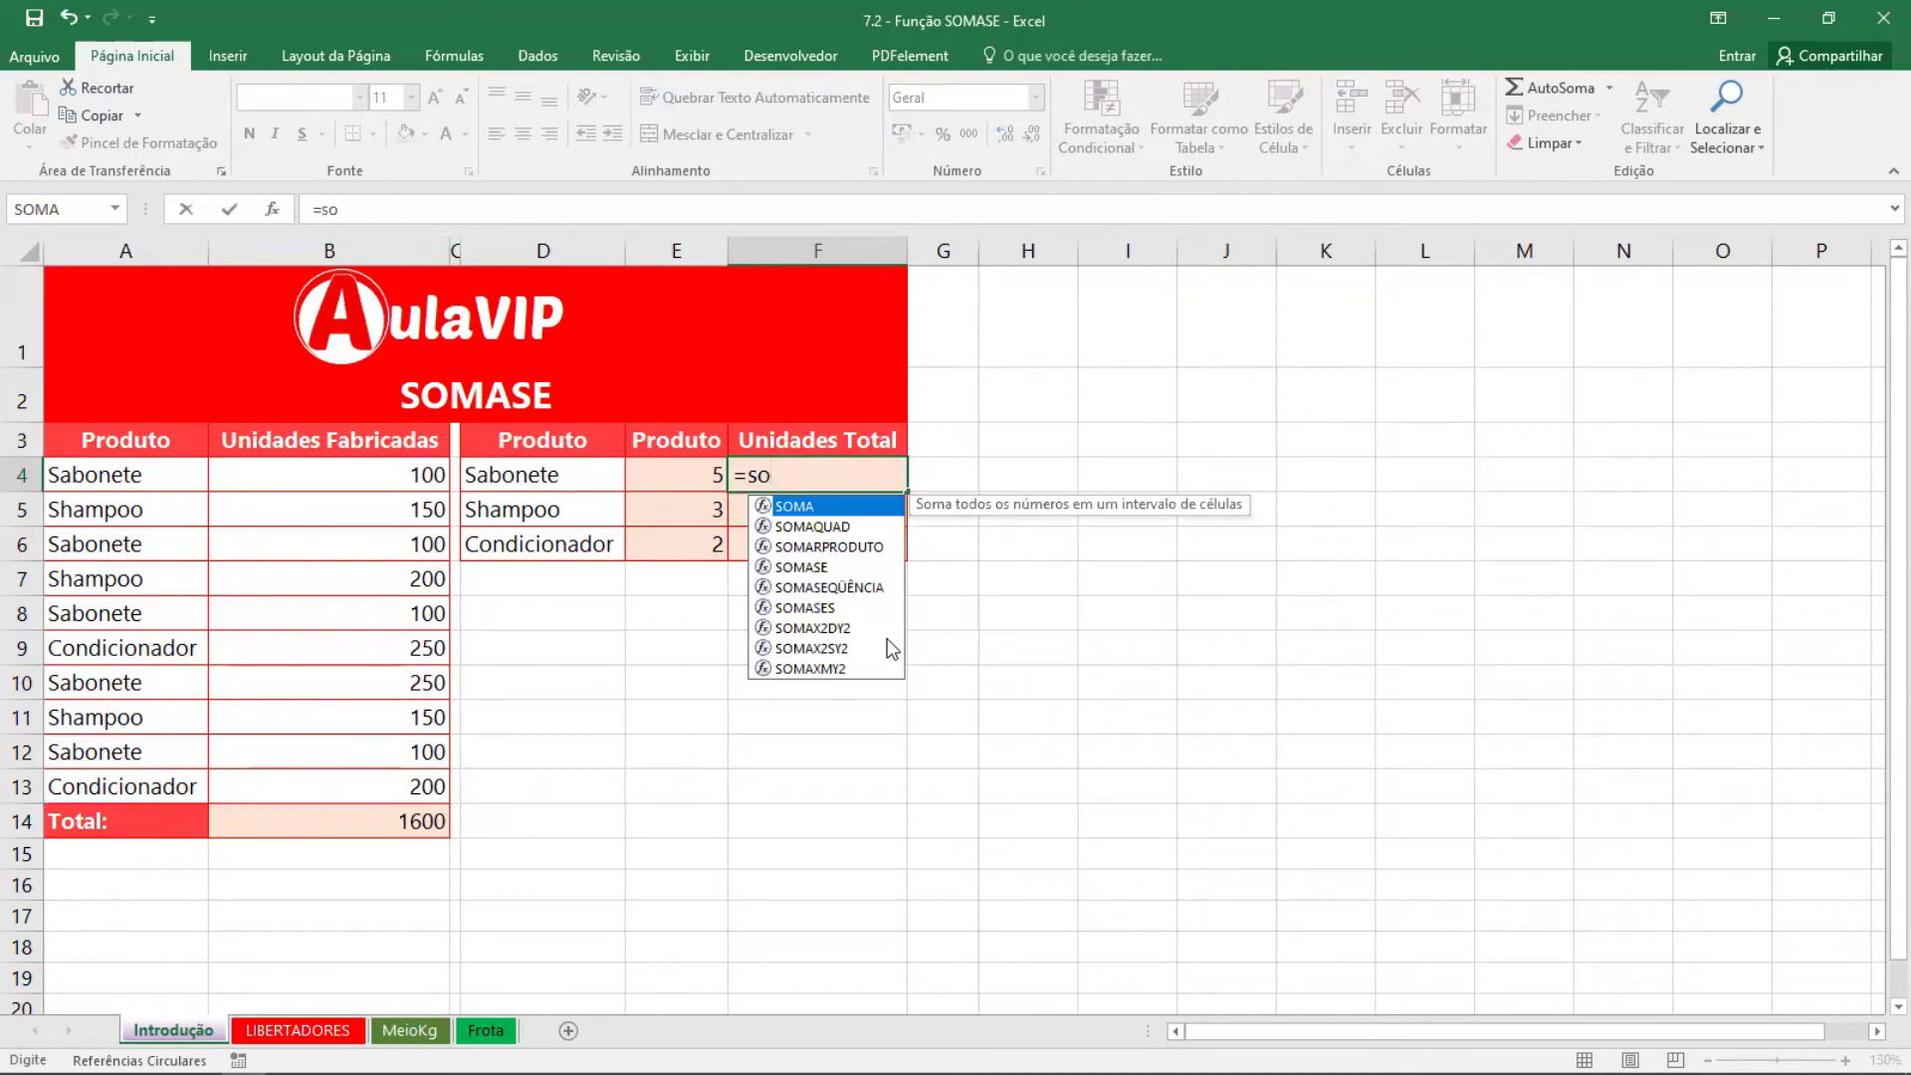
key("Down")
key("Down")
key("Down")
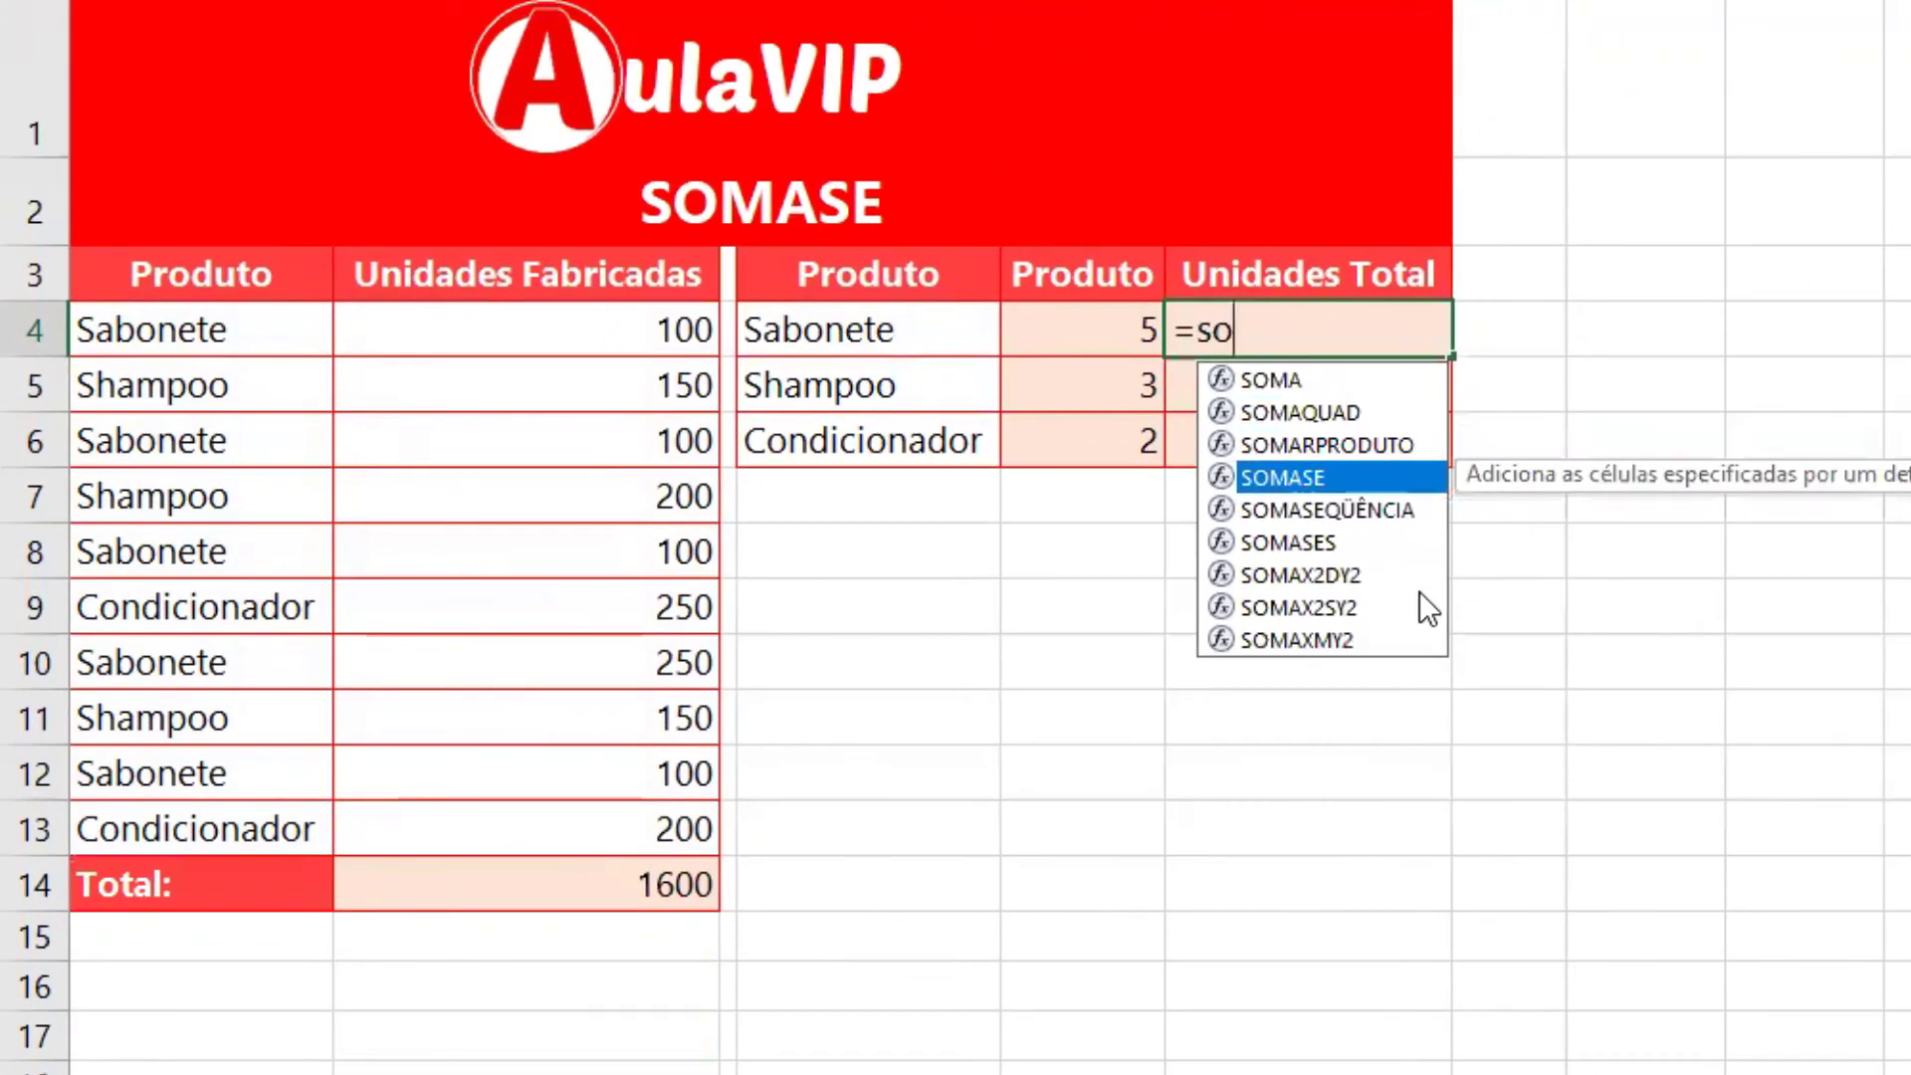
key("Tab")
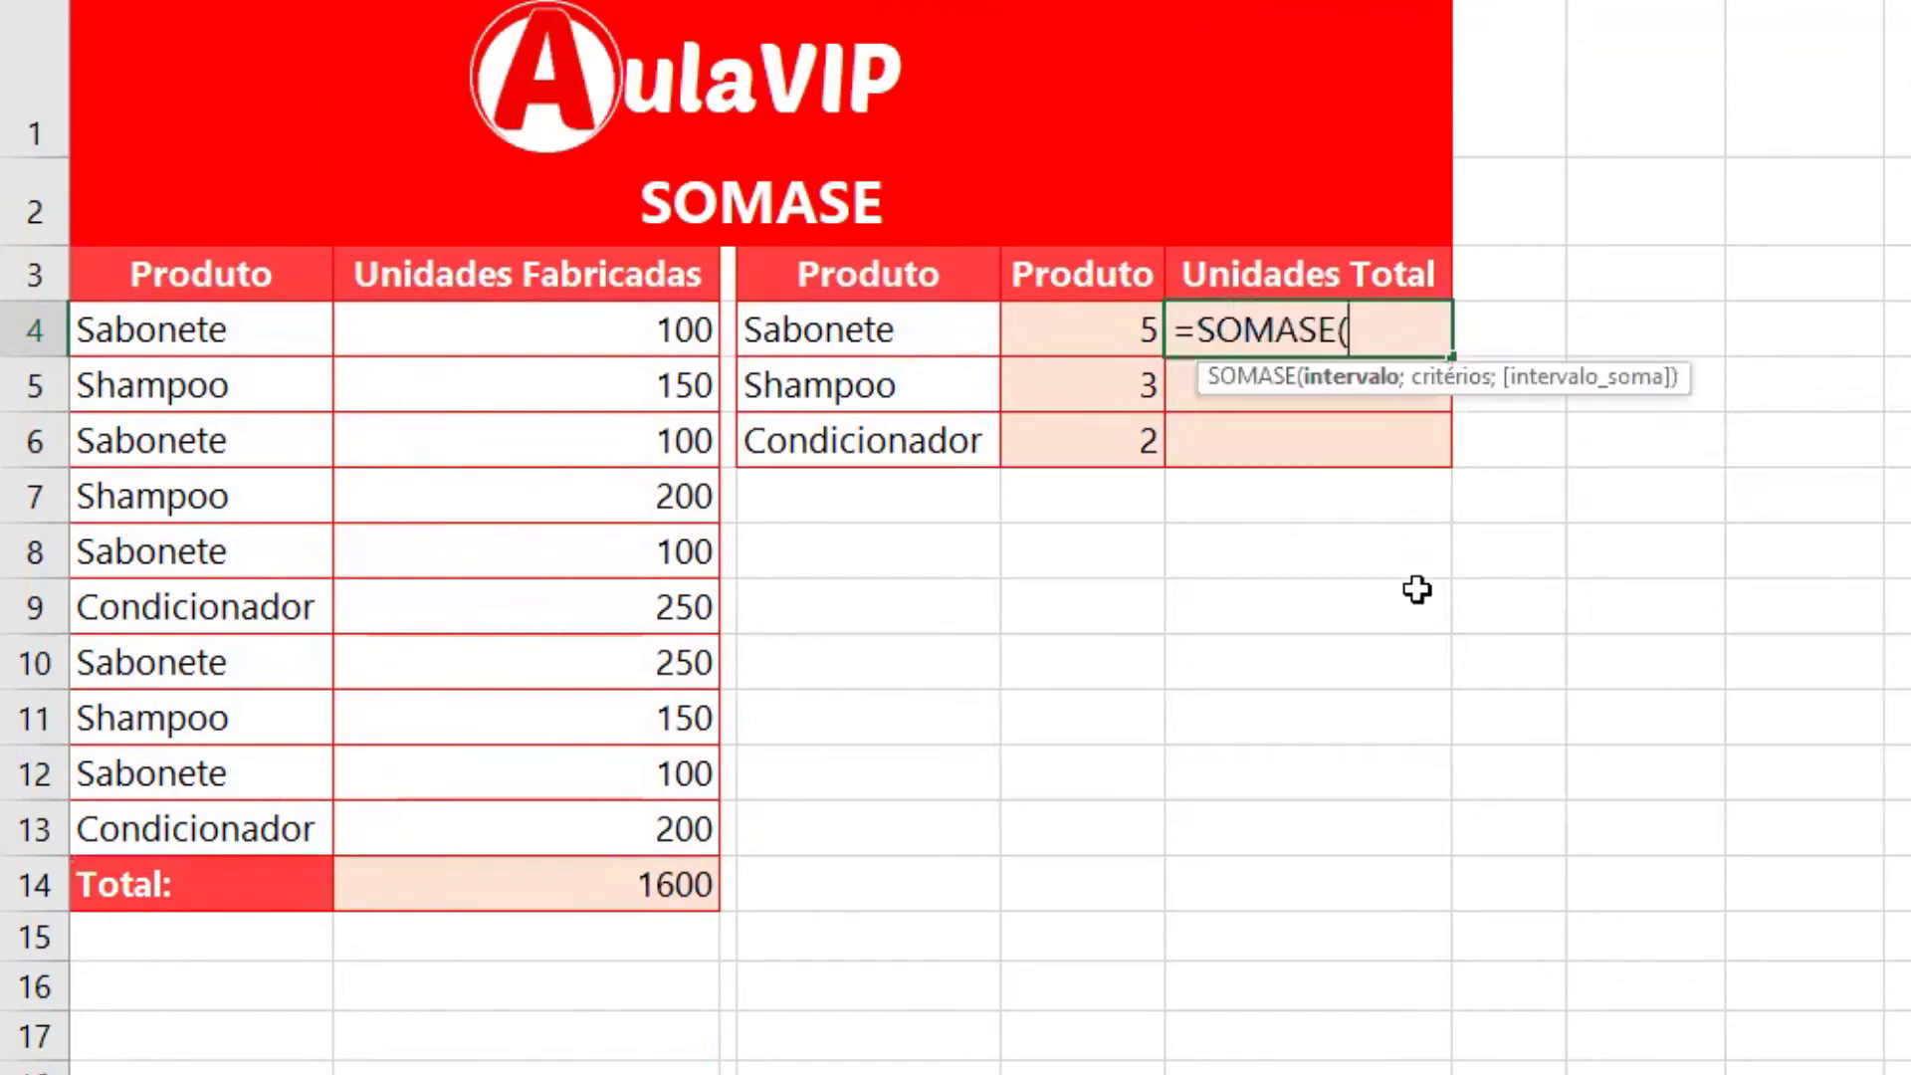
left_click_drag(123, 327, 162, 806)
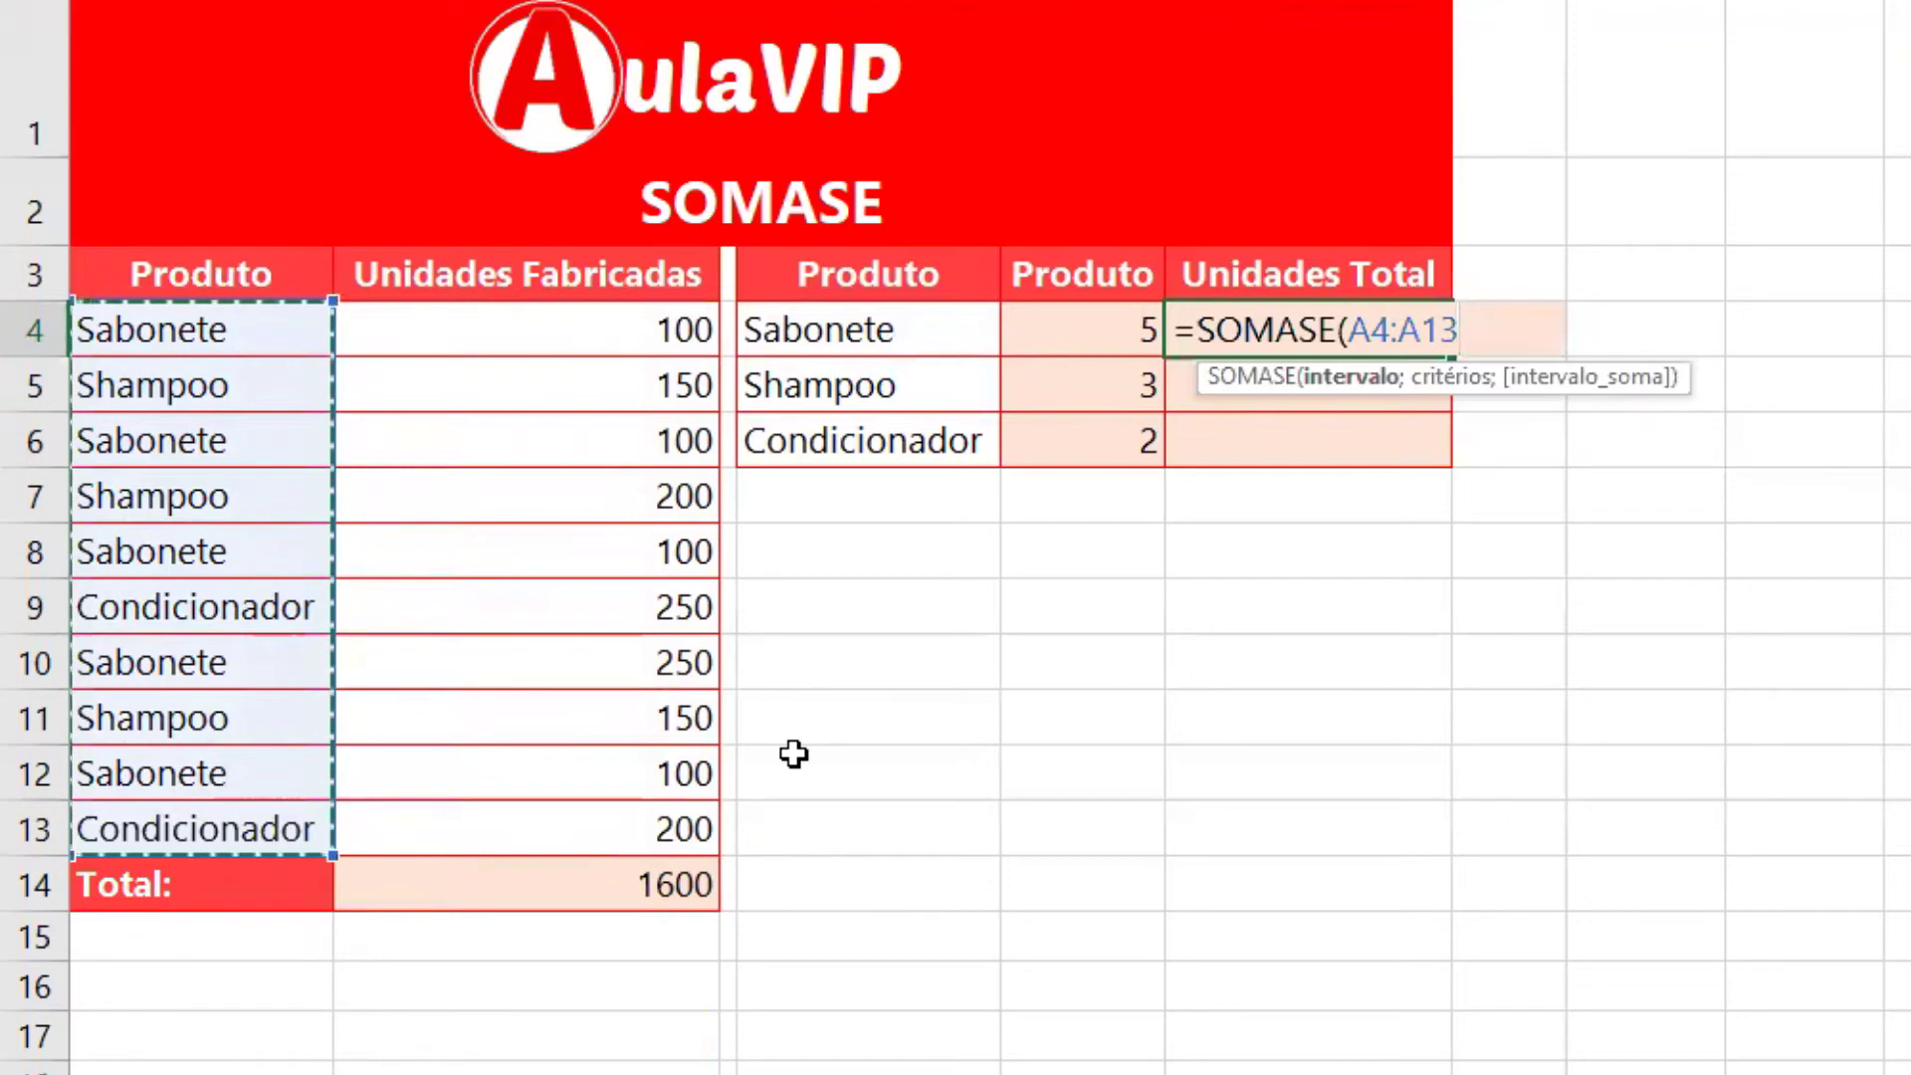
type(";")
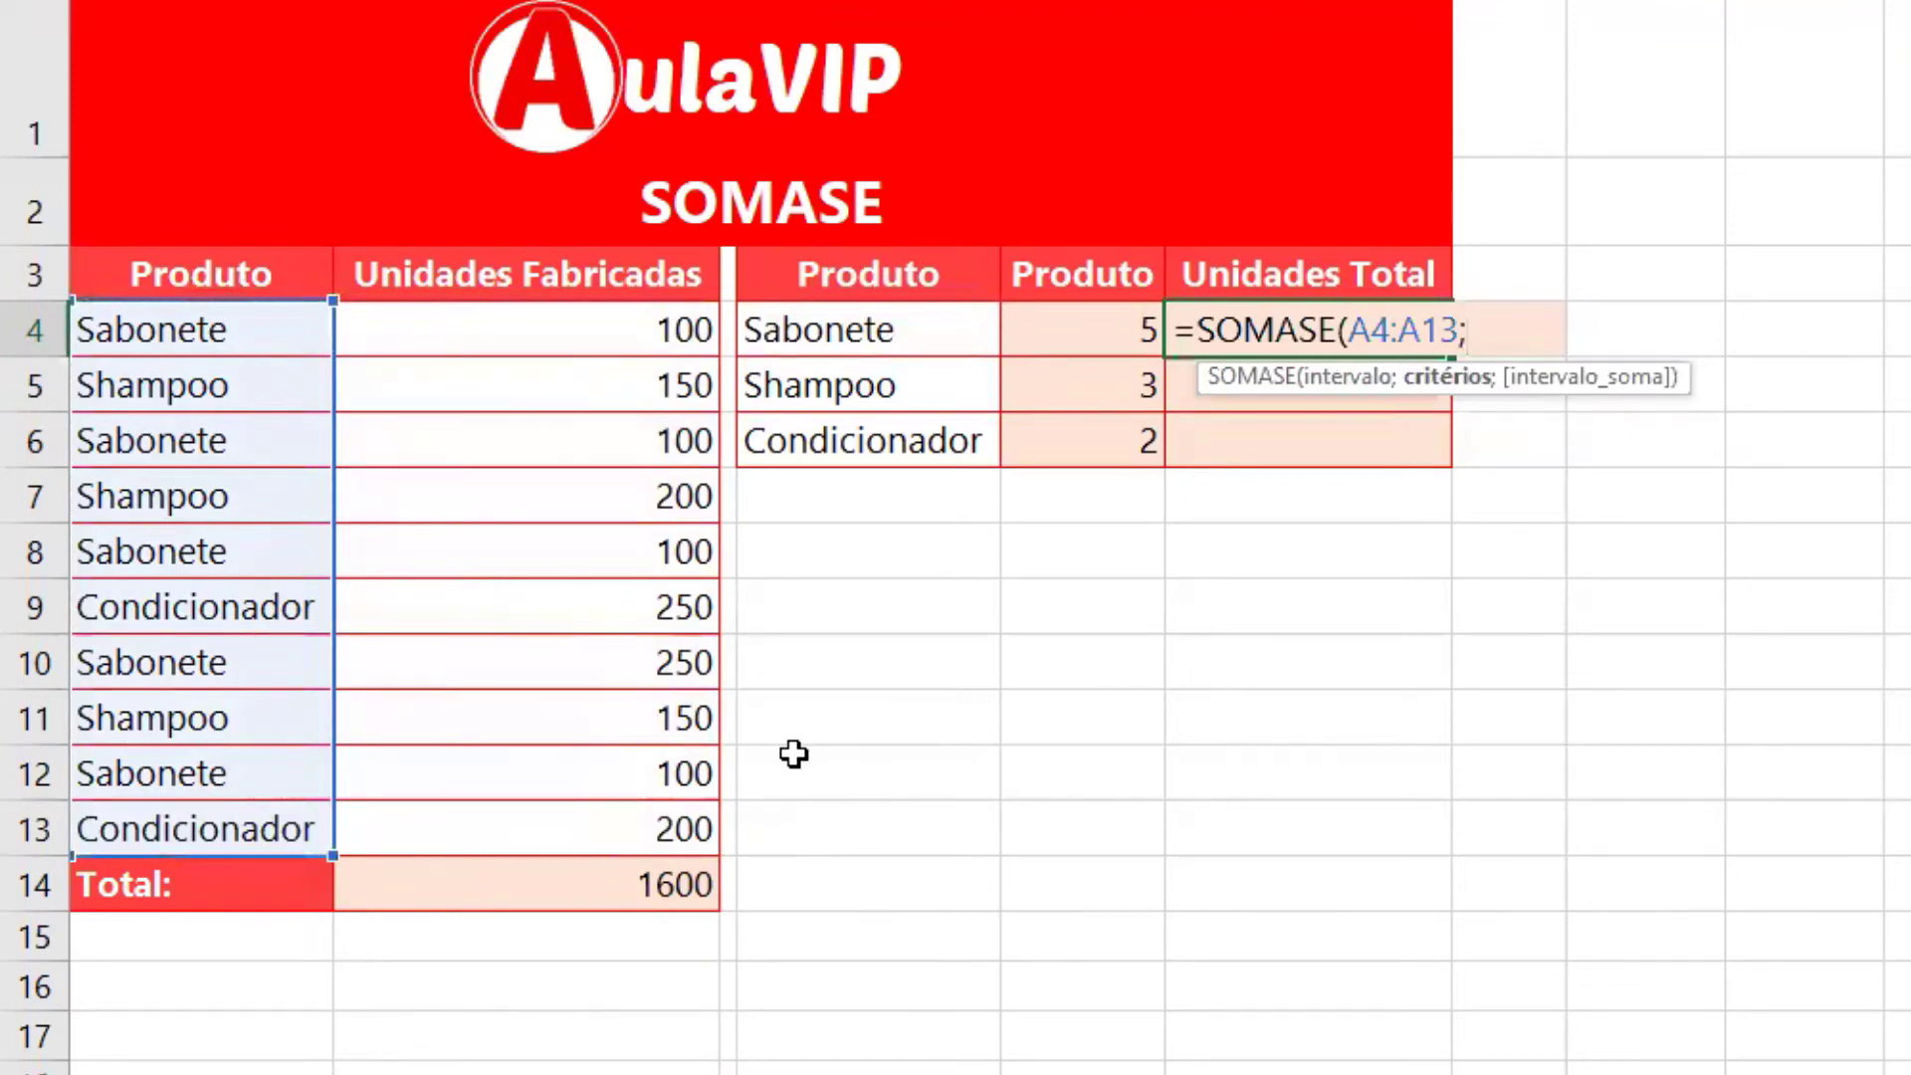
left_click(850, 332)
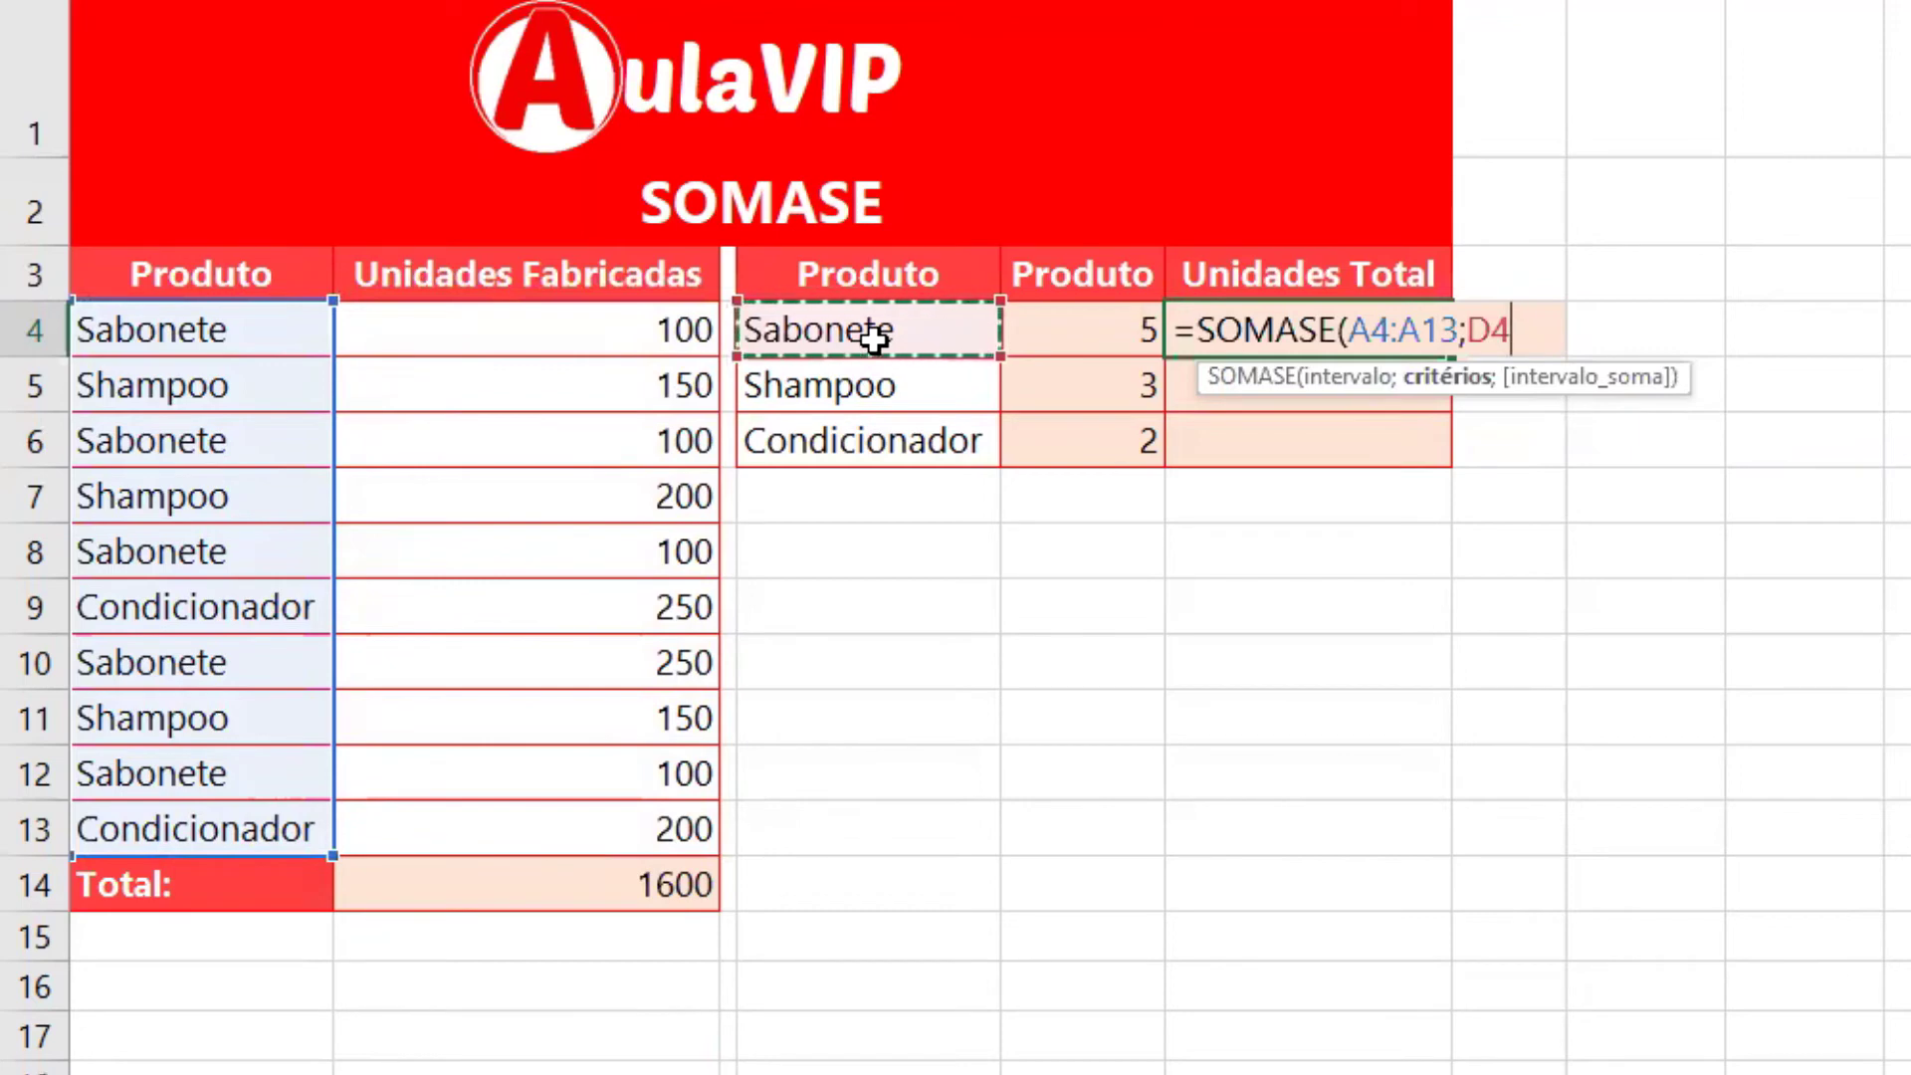
type(";")
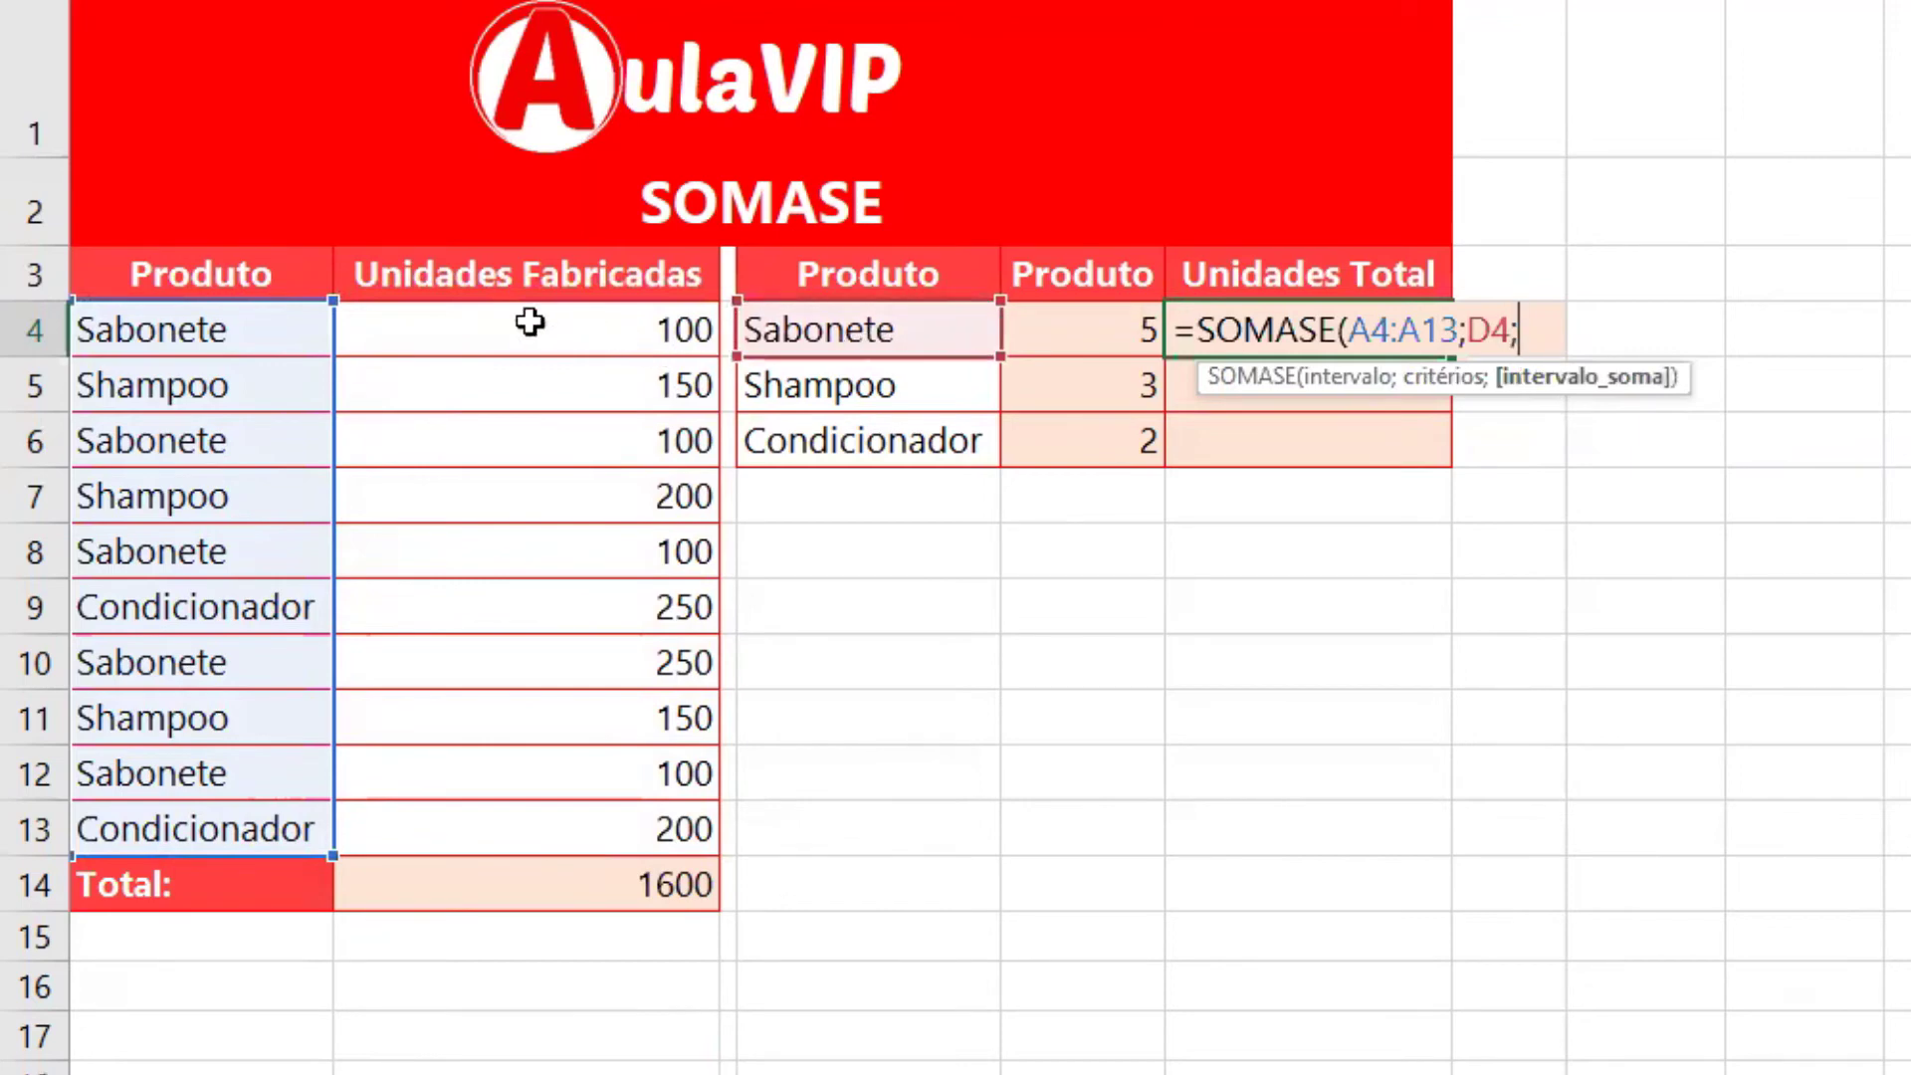
left_click_drag(537, 326, 572, 818)
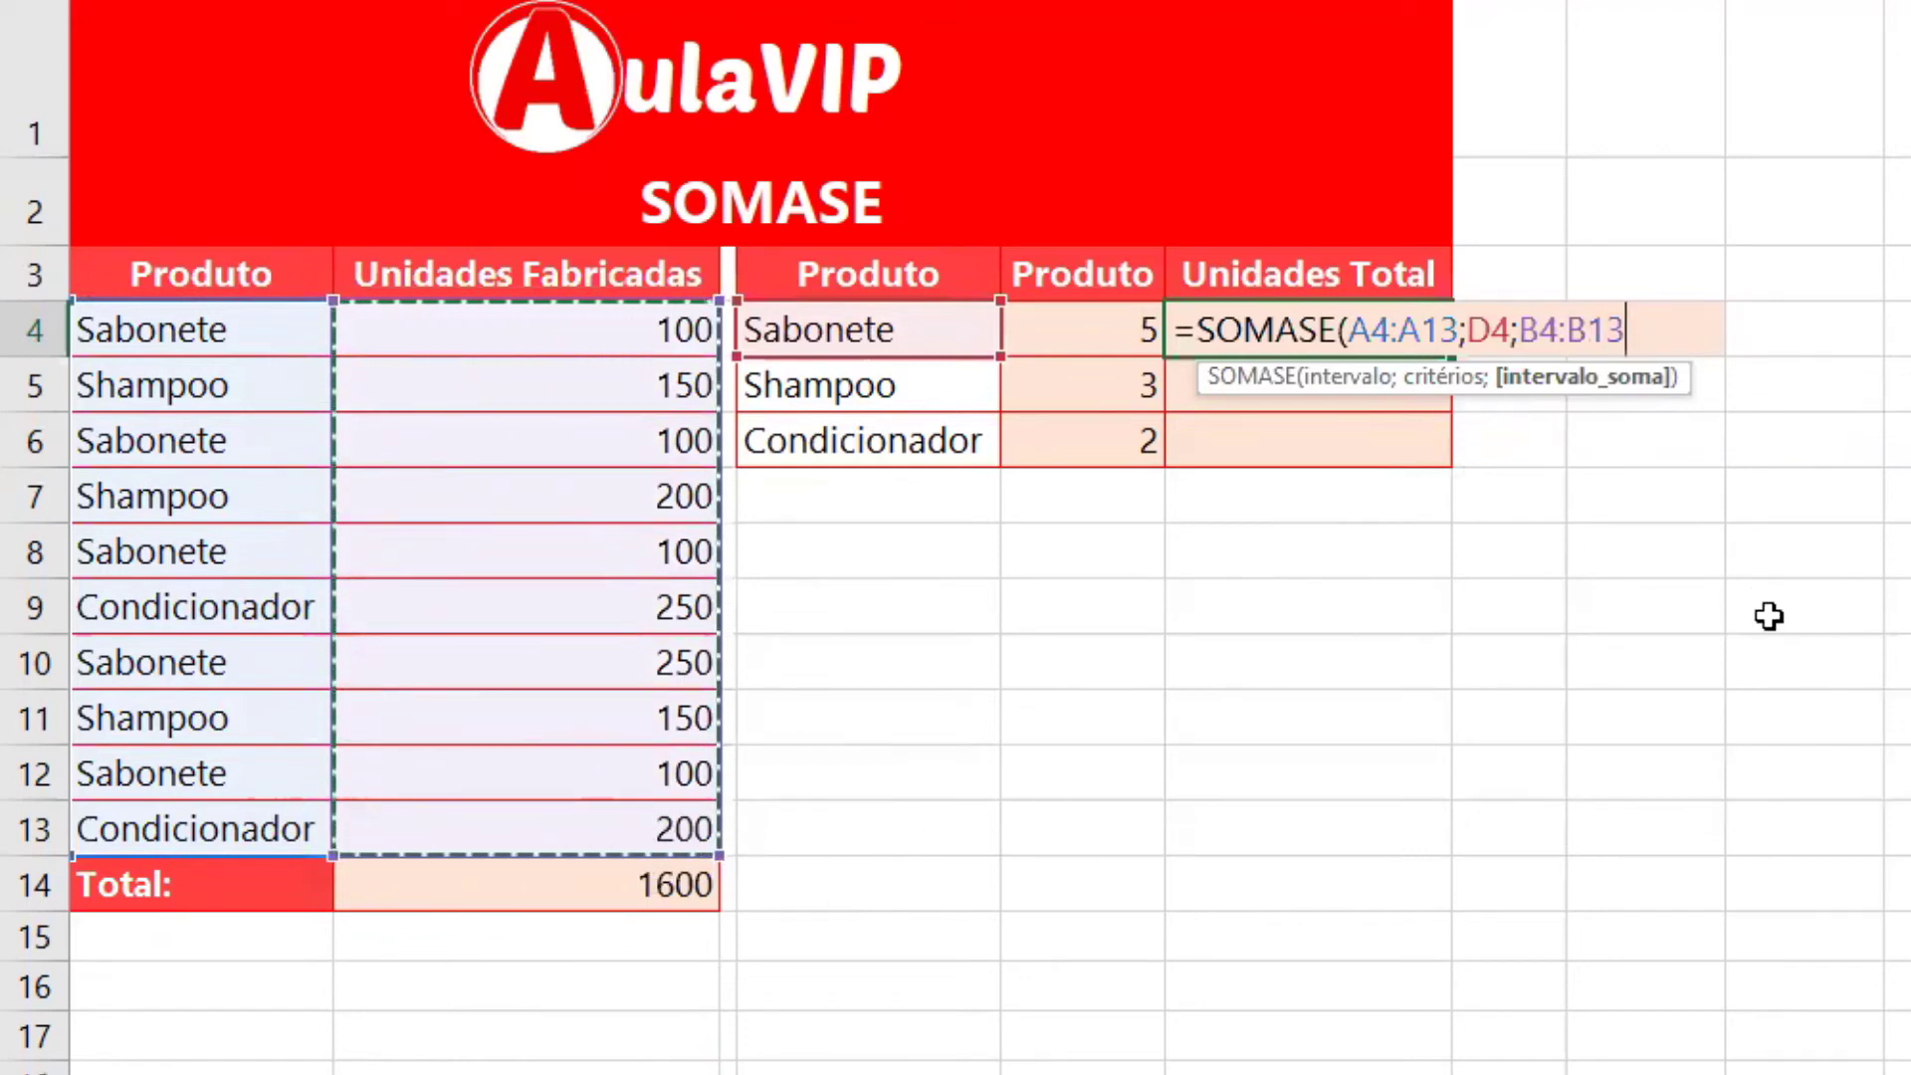
type(")")
key("Return")
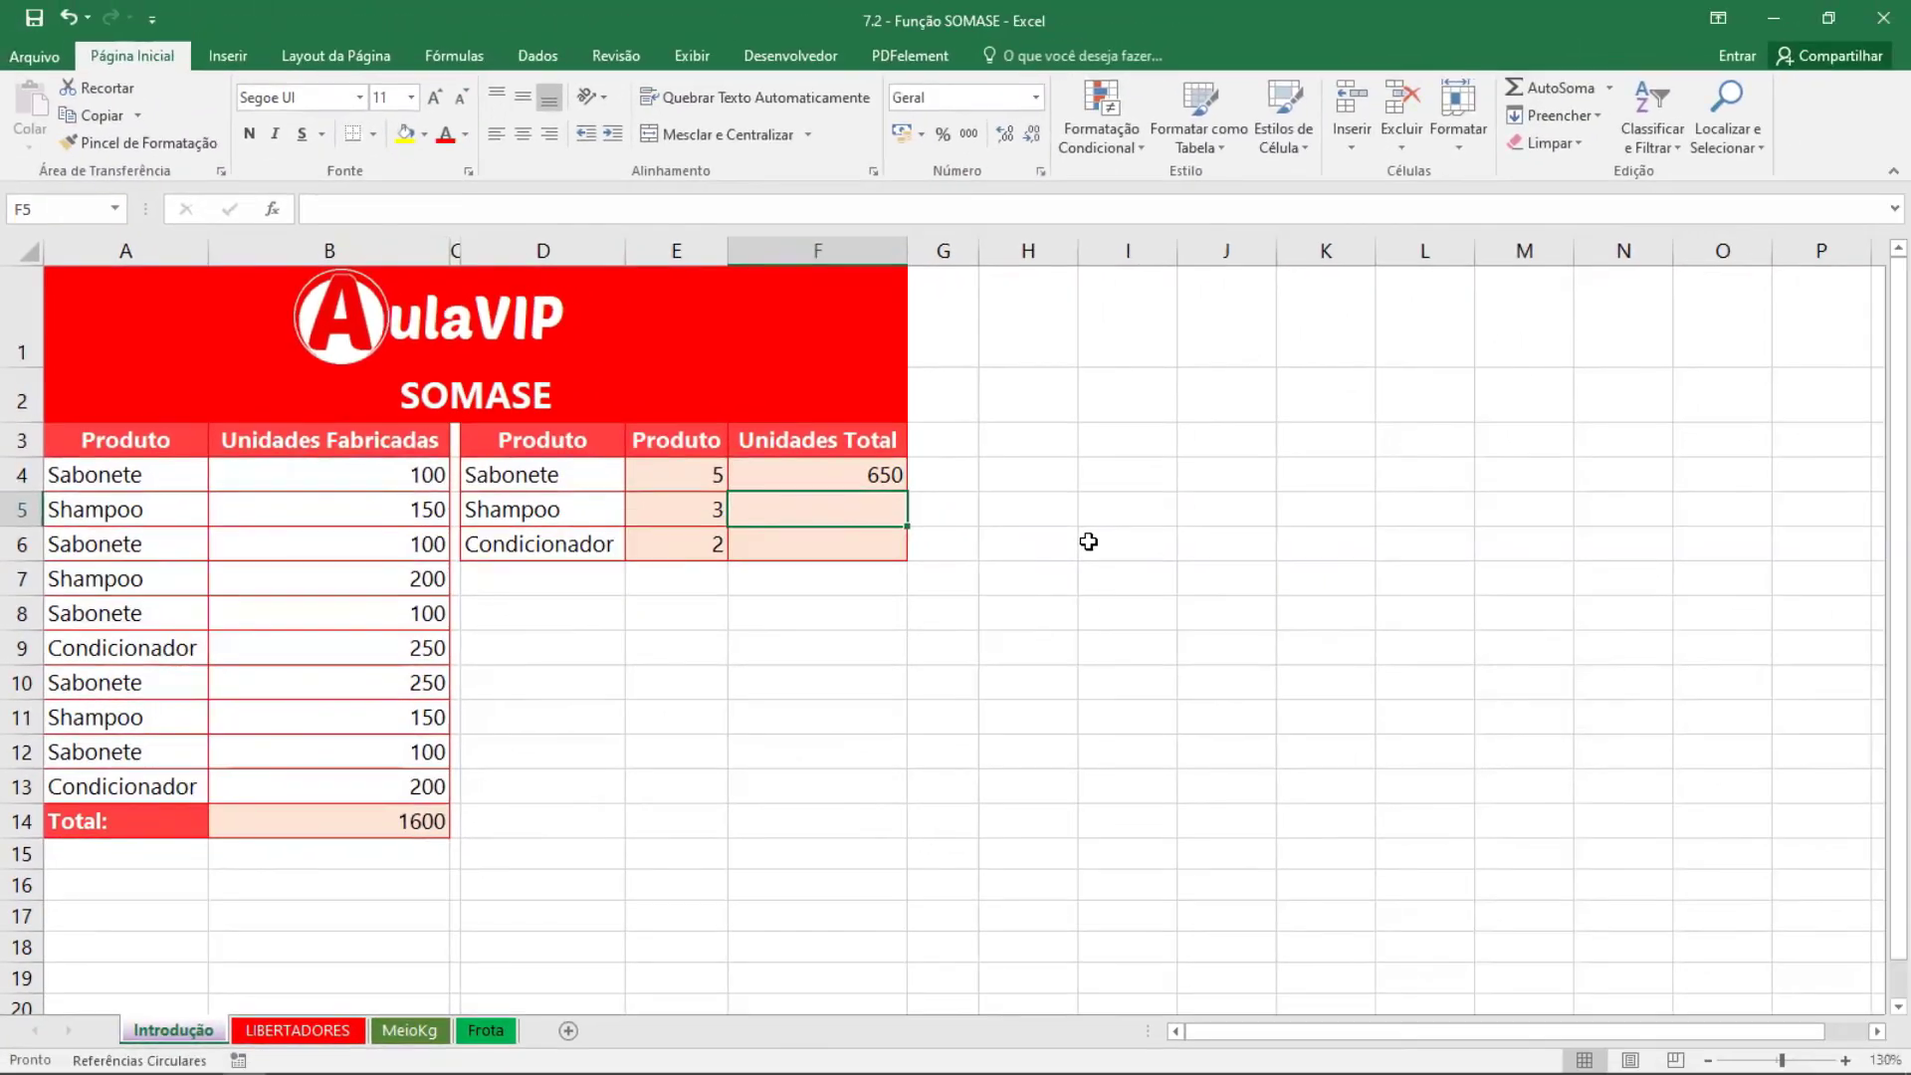
Enter =SOMASE(A4:A13;D4;B3:B13) in F5, the Unidades Total cell of the Shampoo row
type("=")
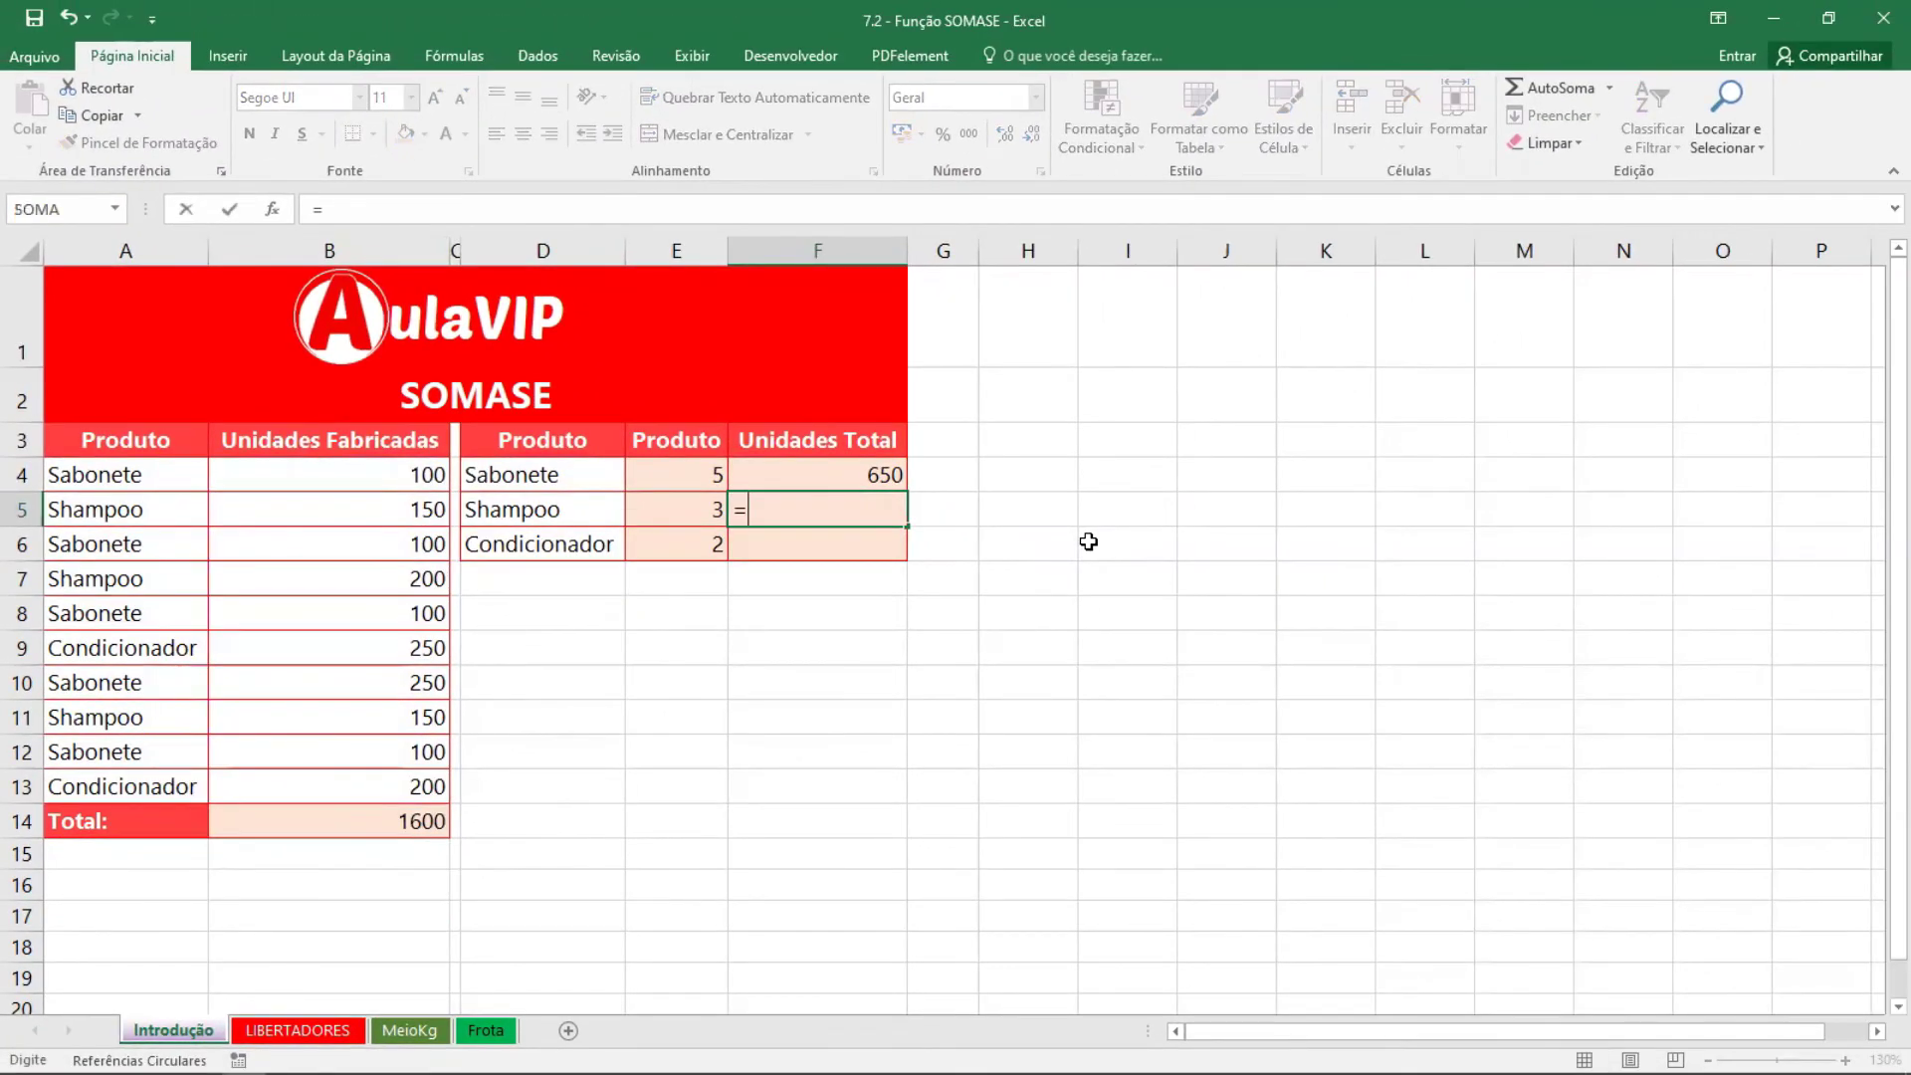
type("so")
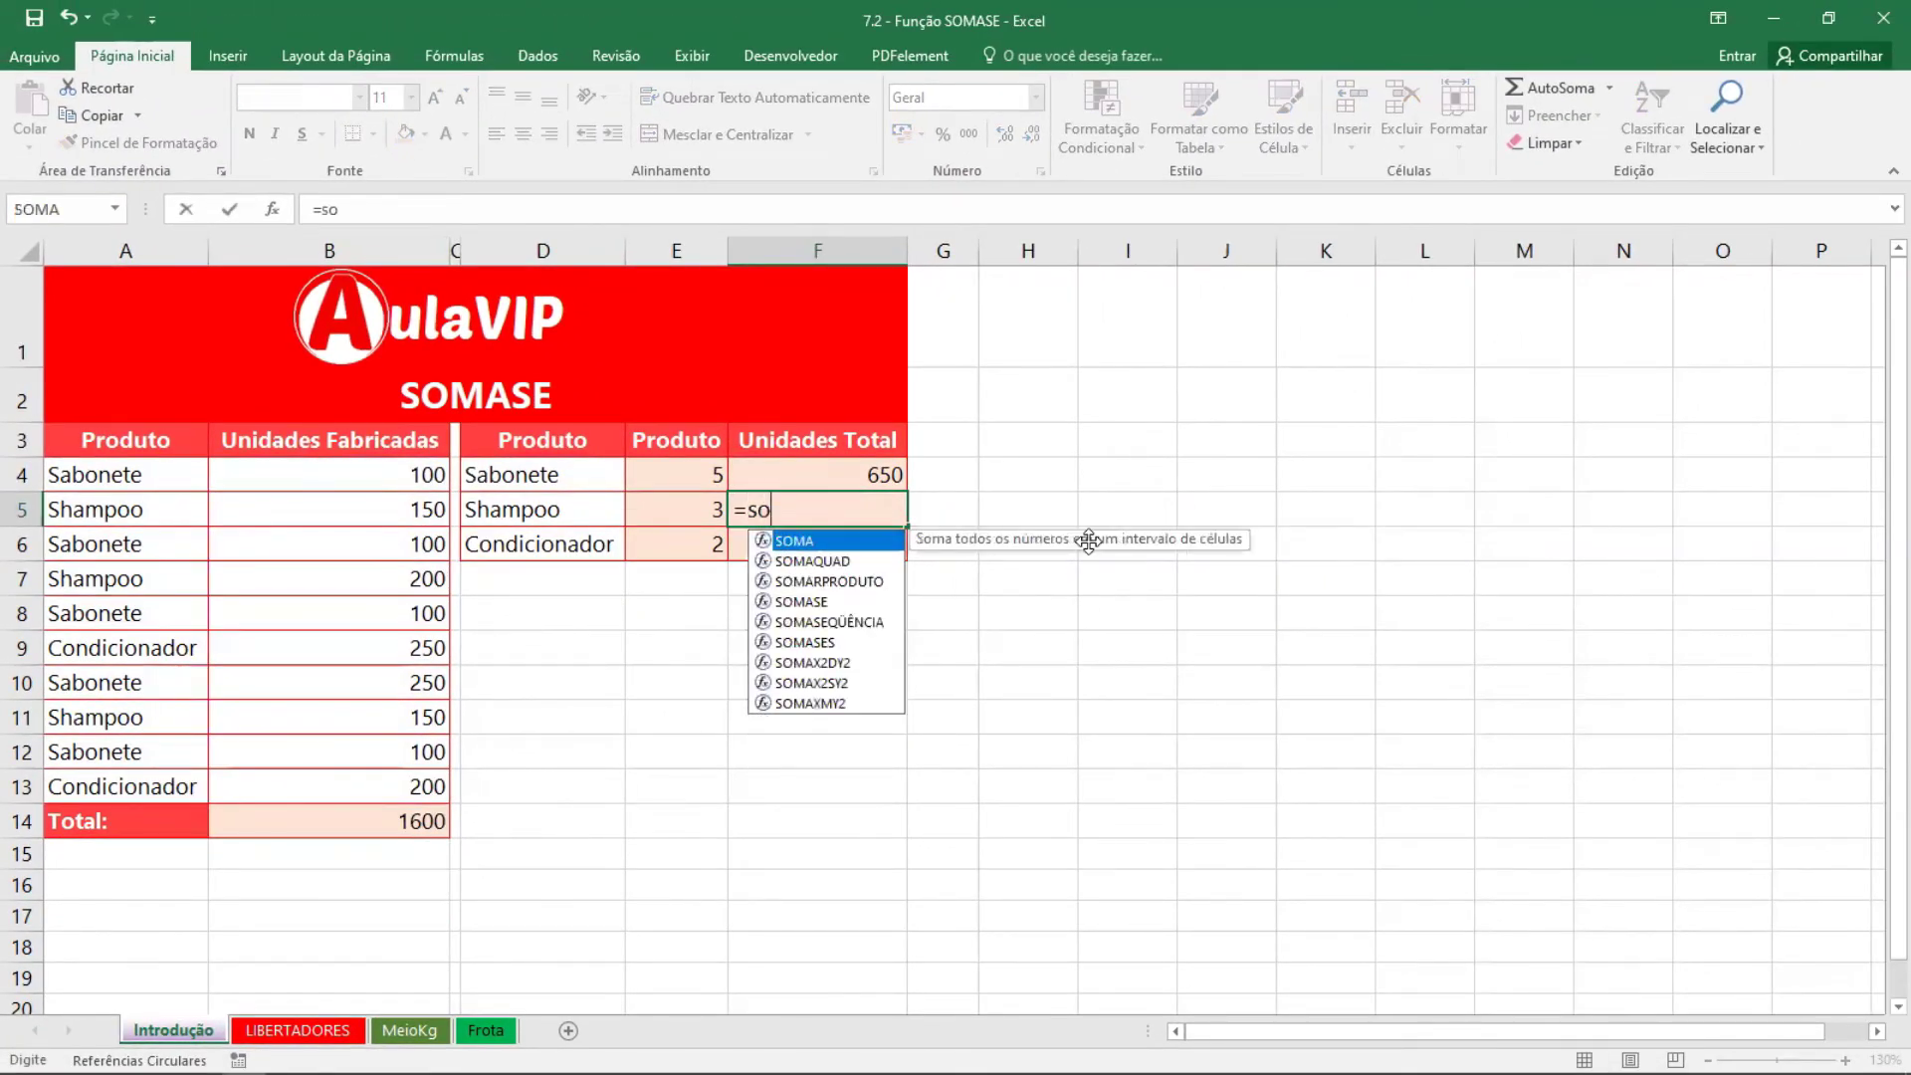
key("Down")
key("Down")
key("Down")
key("Tab")
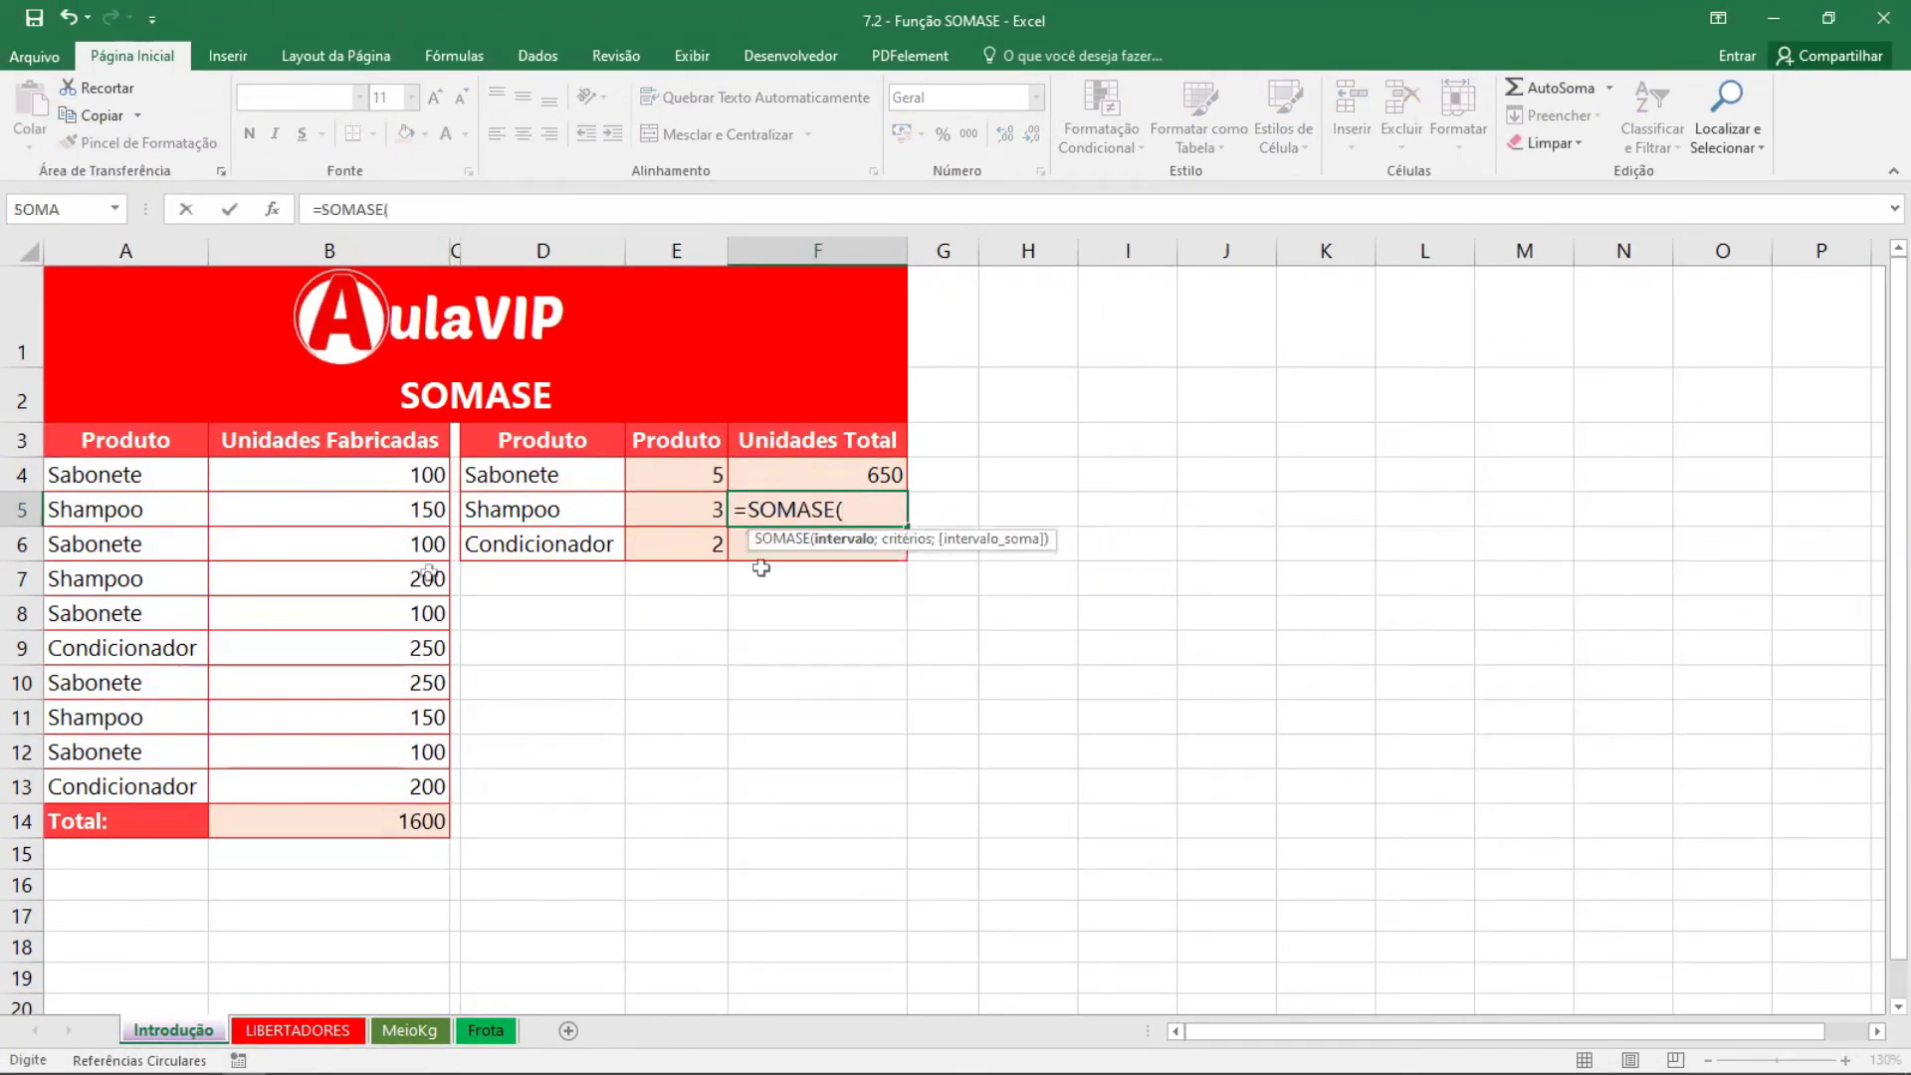
left_click_drag(141, 472, 159, 790)
type(";")
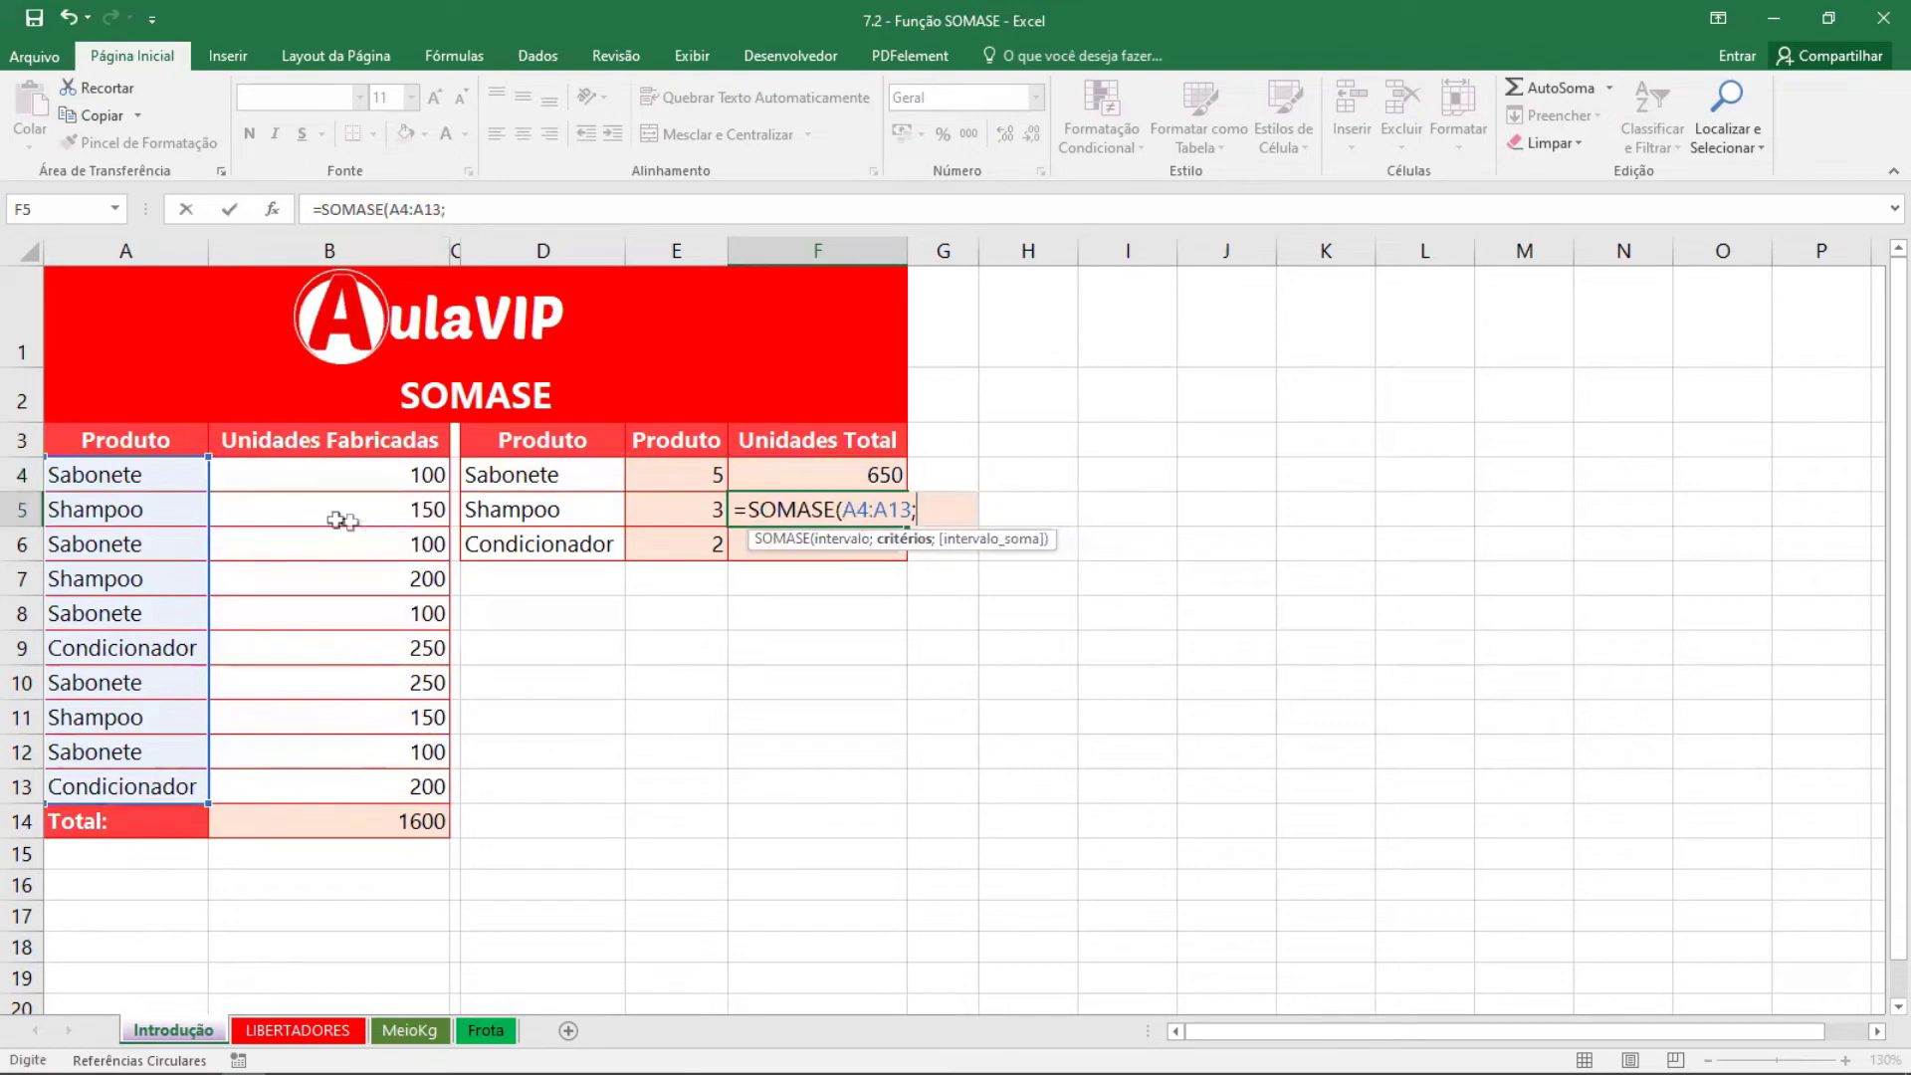
left_click(512, 485)
type(";")
left_click_drag(415, 448, 410, 773)
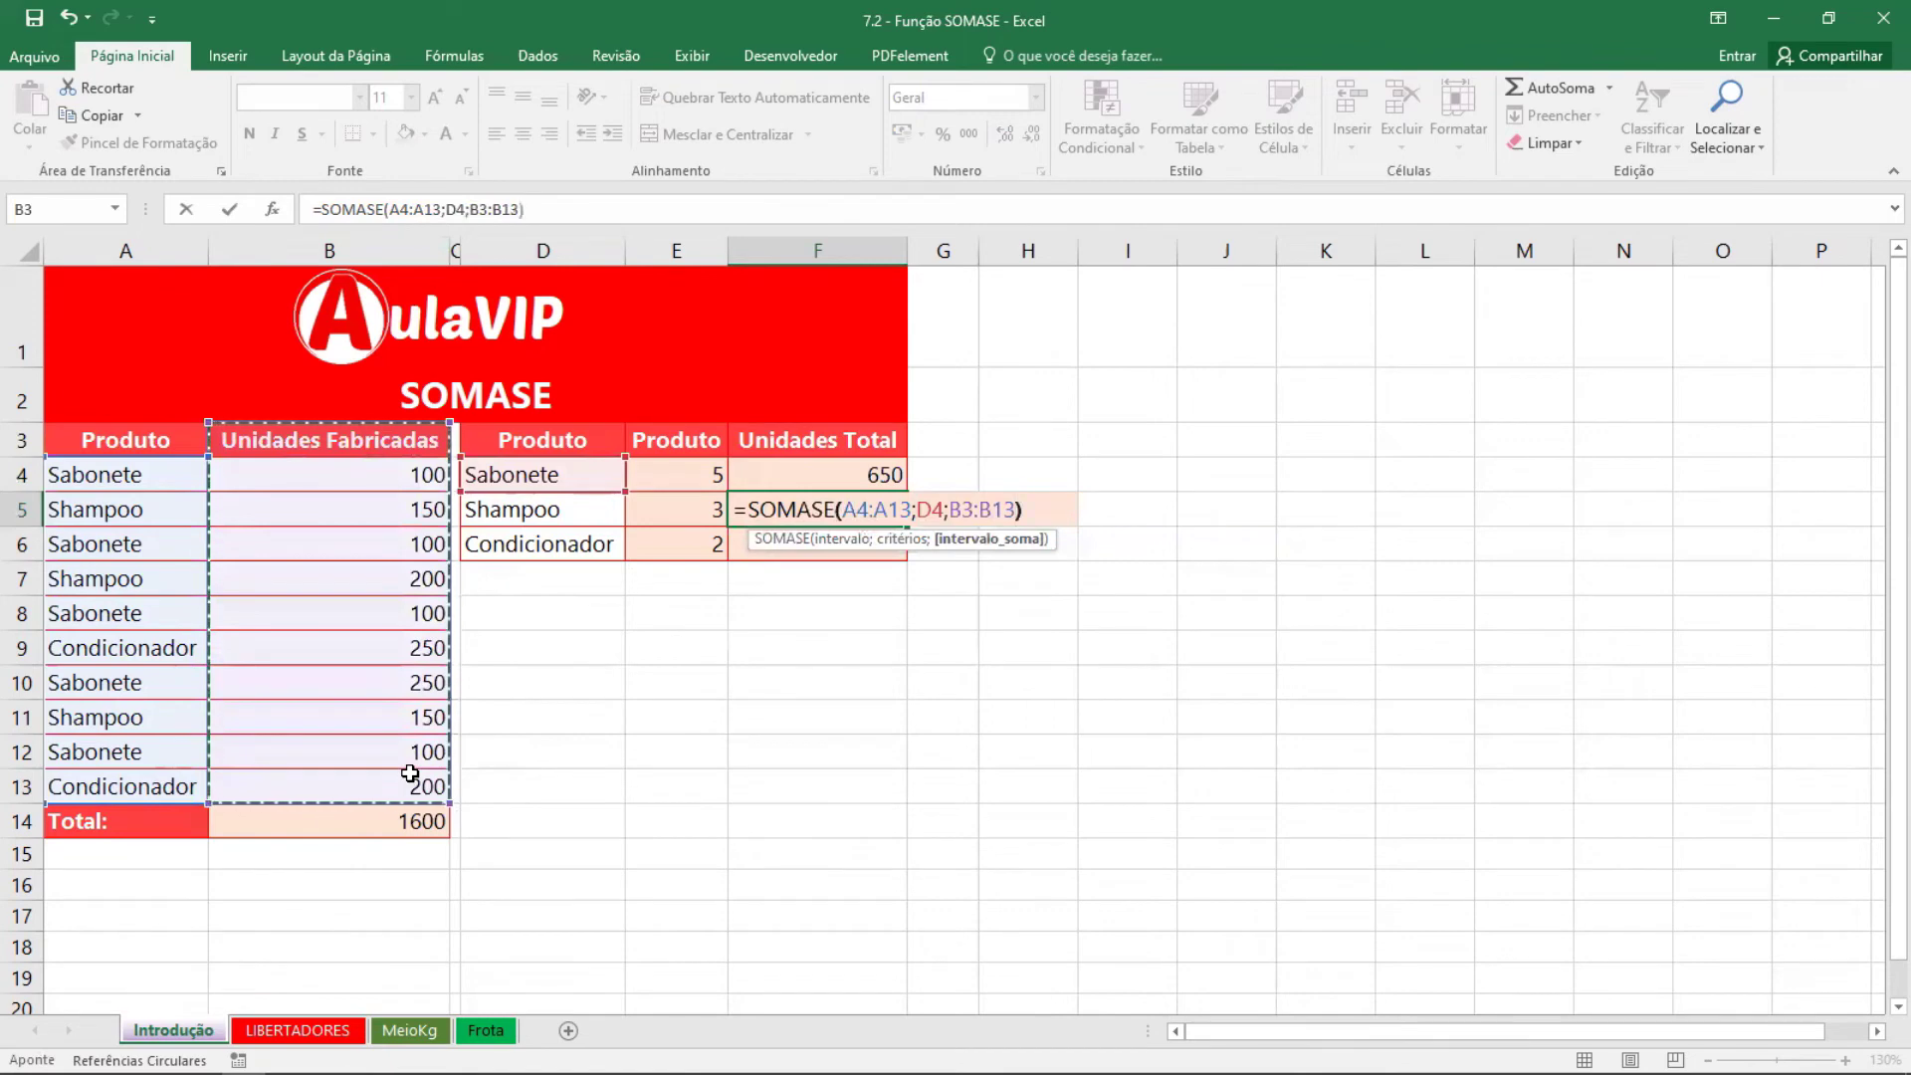
key("Return")
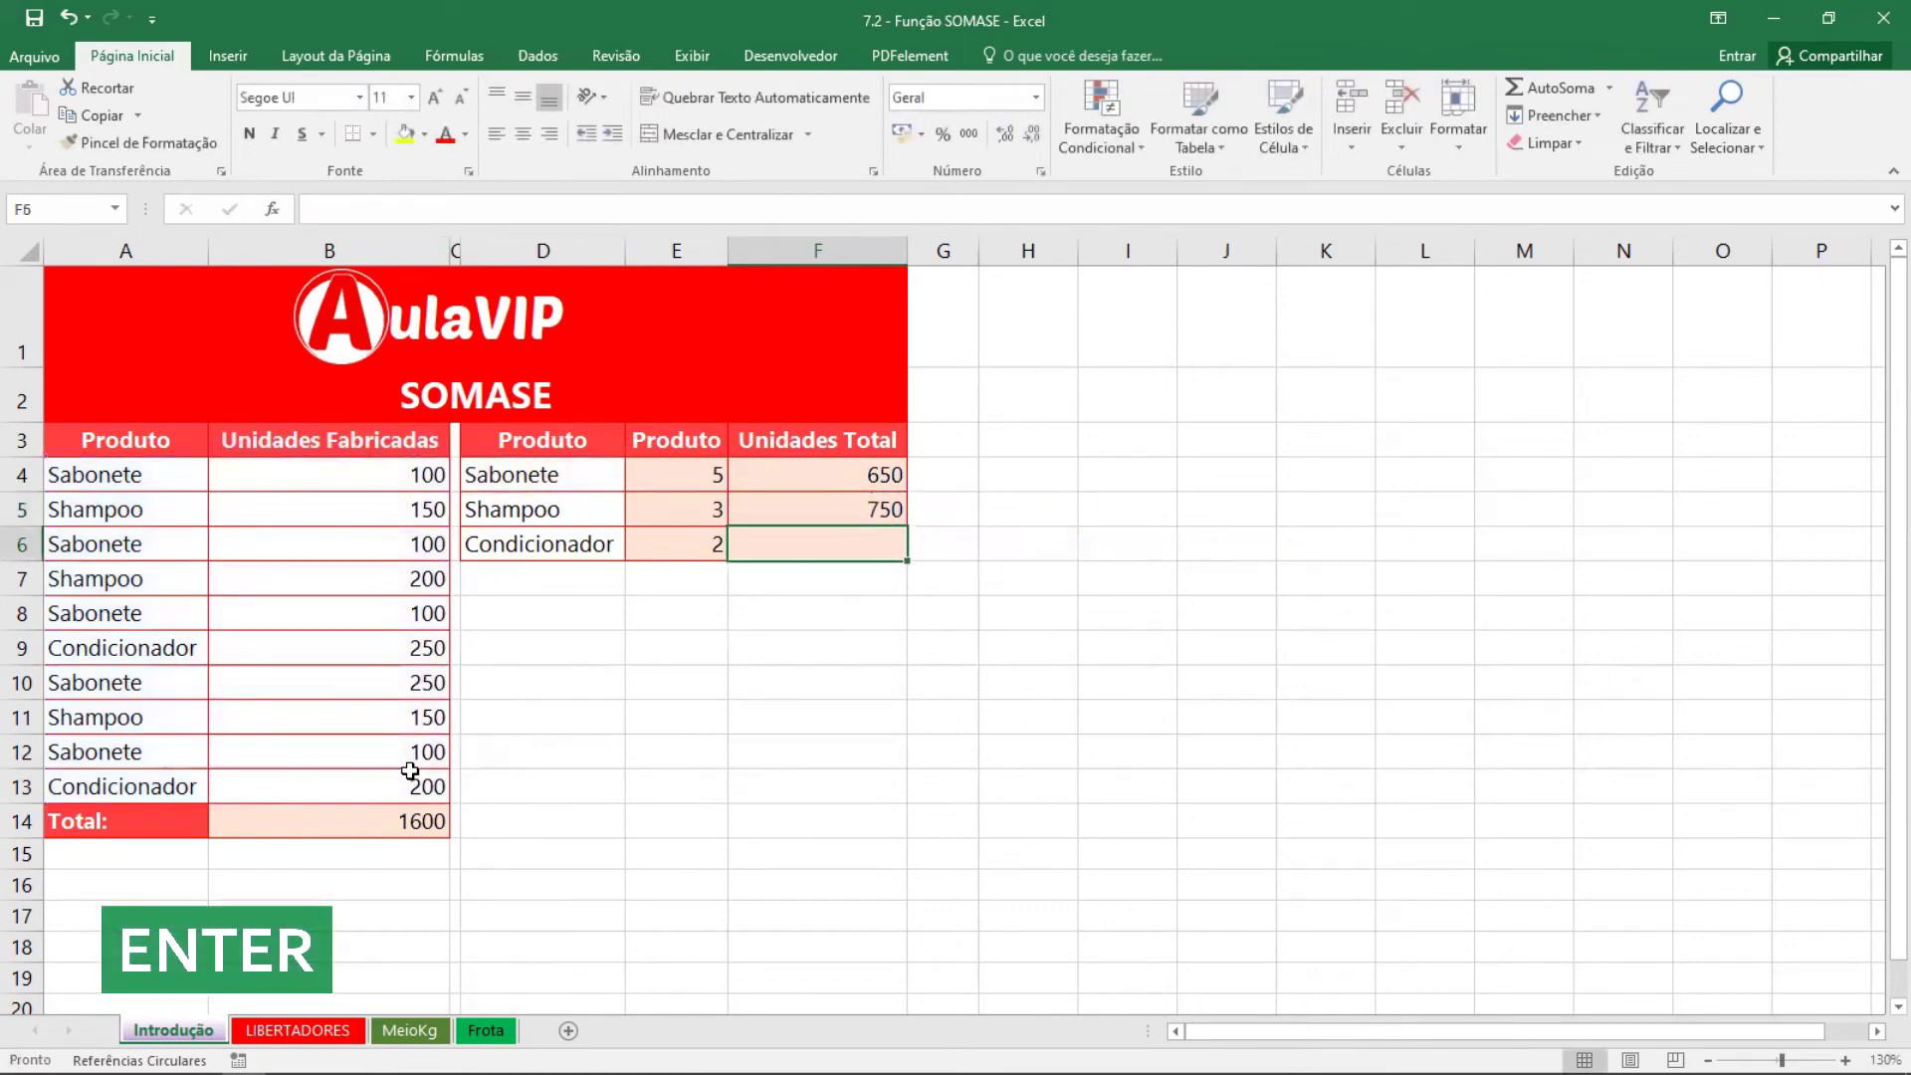
Total the Condicionador units in F6 with =SOMASE(A4:A13;D6;B4:B13)
type("=so")
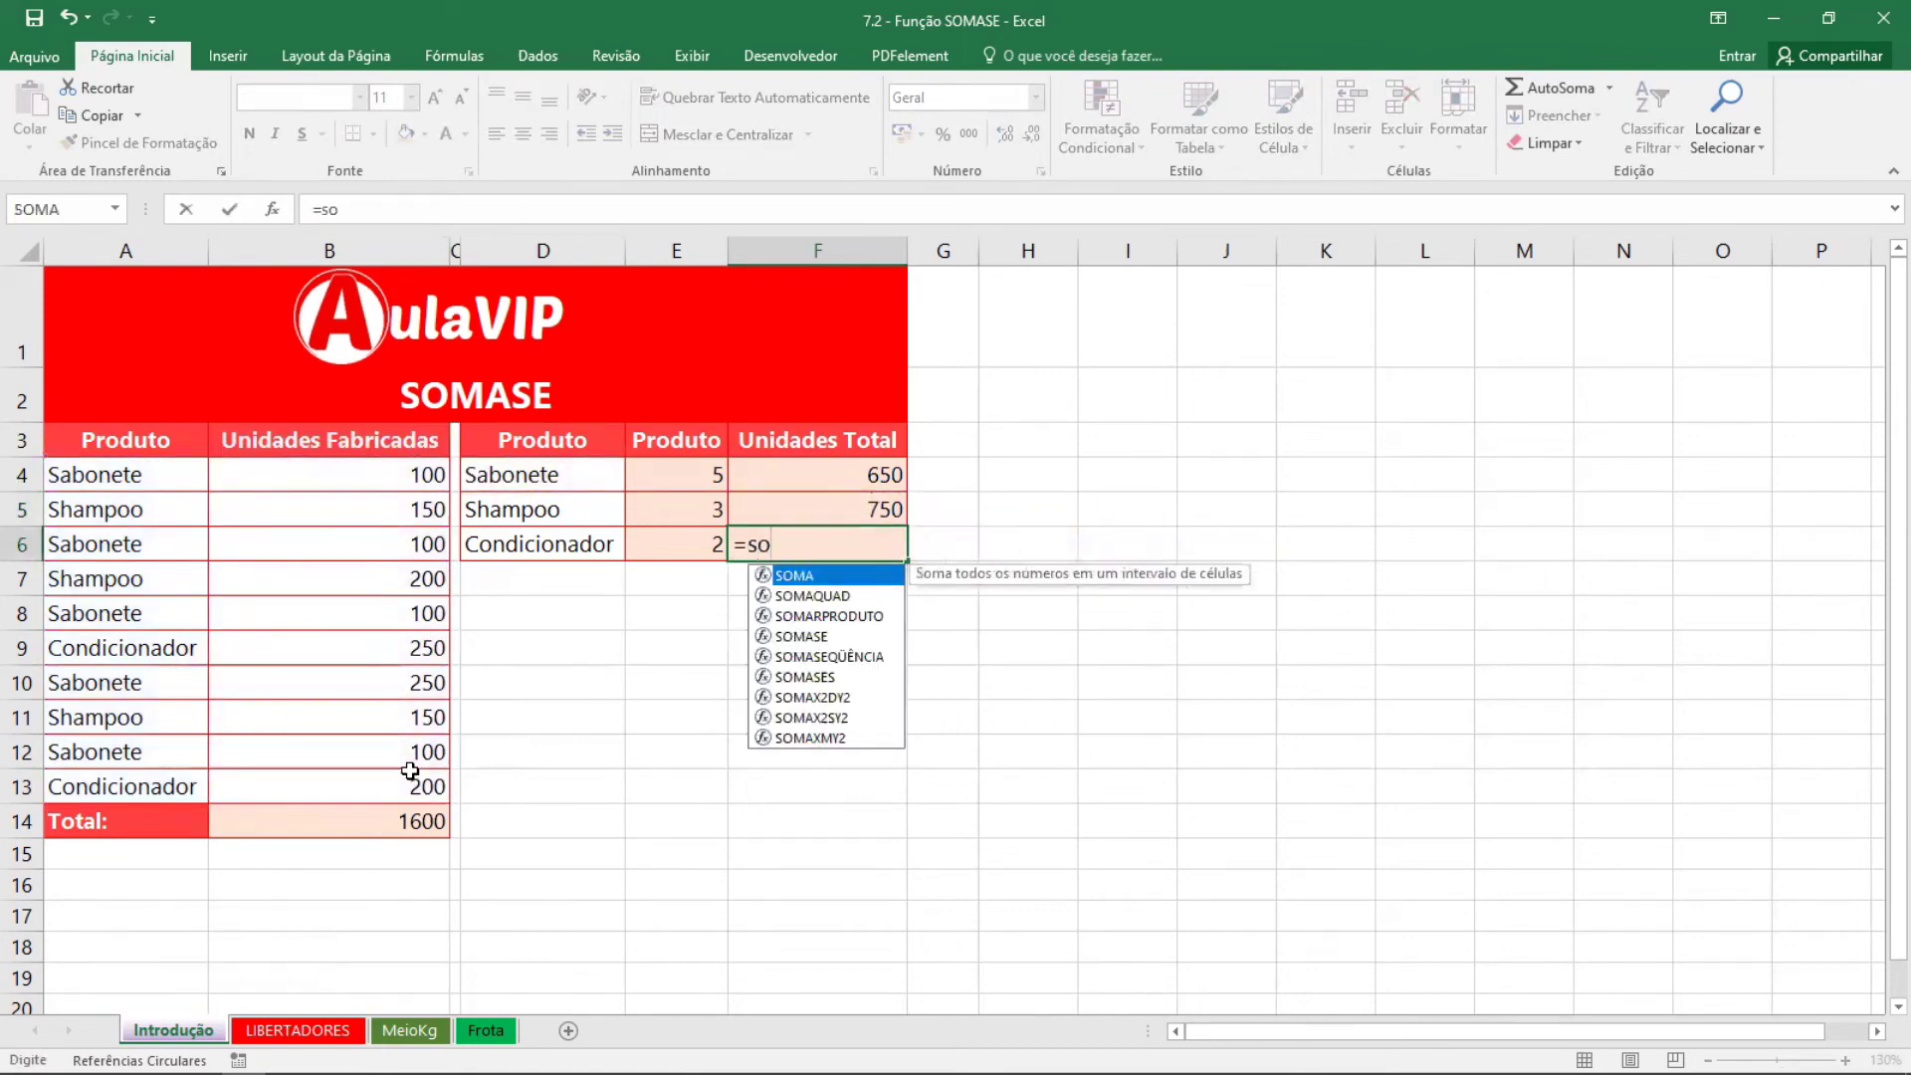
key("Down")
key("Down")
key("Down")
key("Tab")
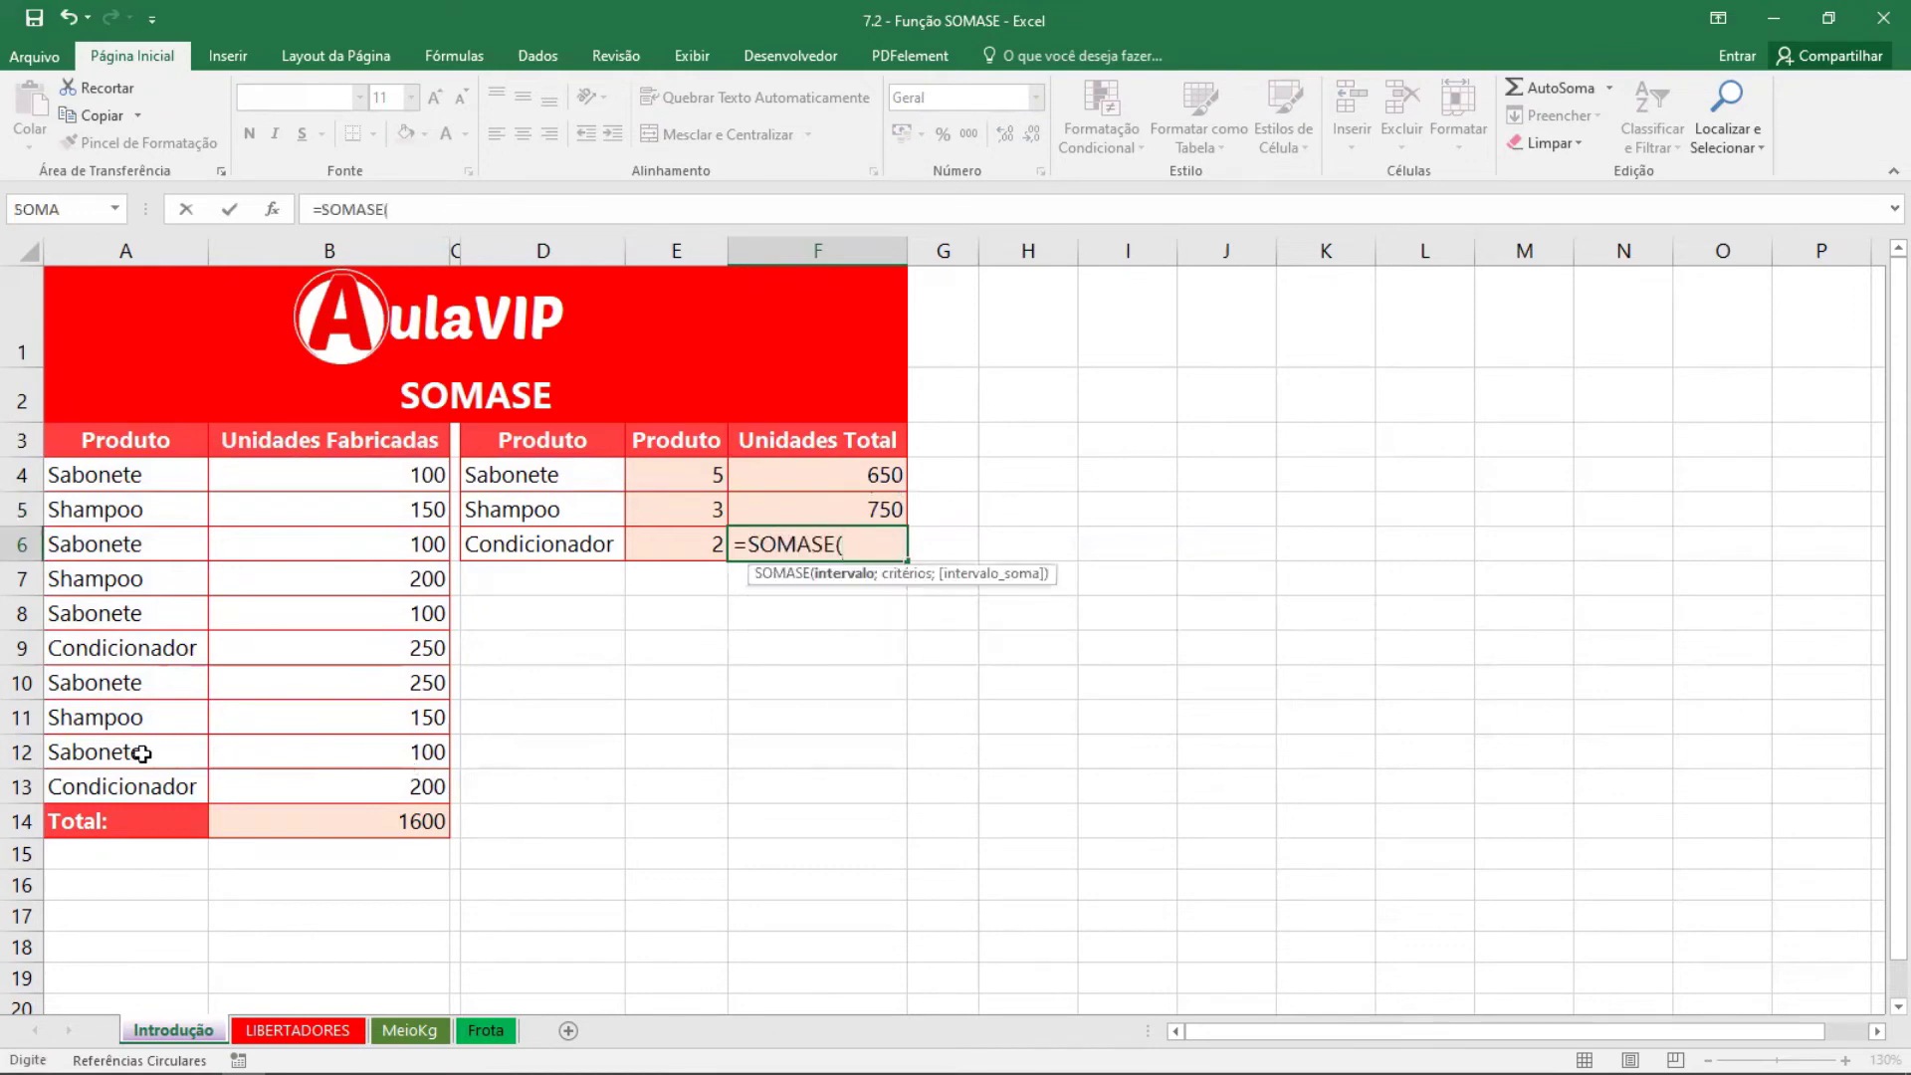
left_click_drag(111, 483, 141, 767)
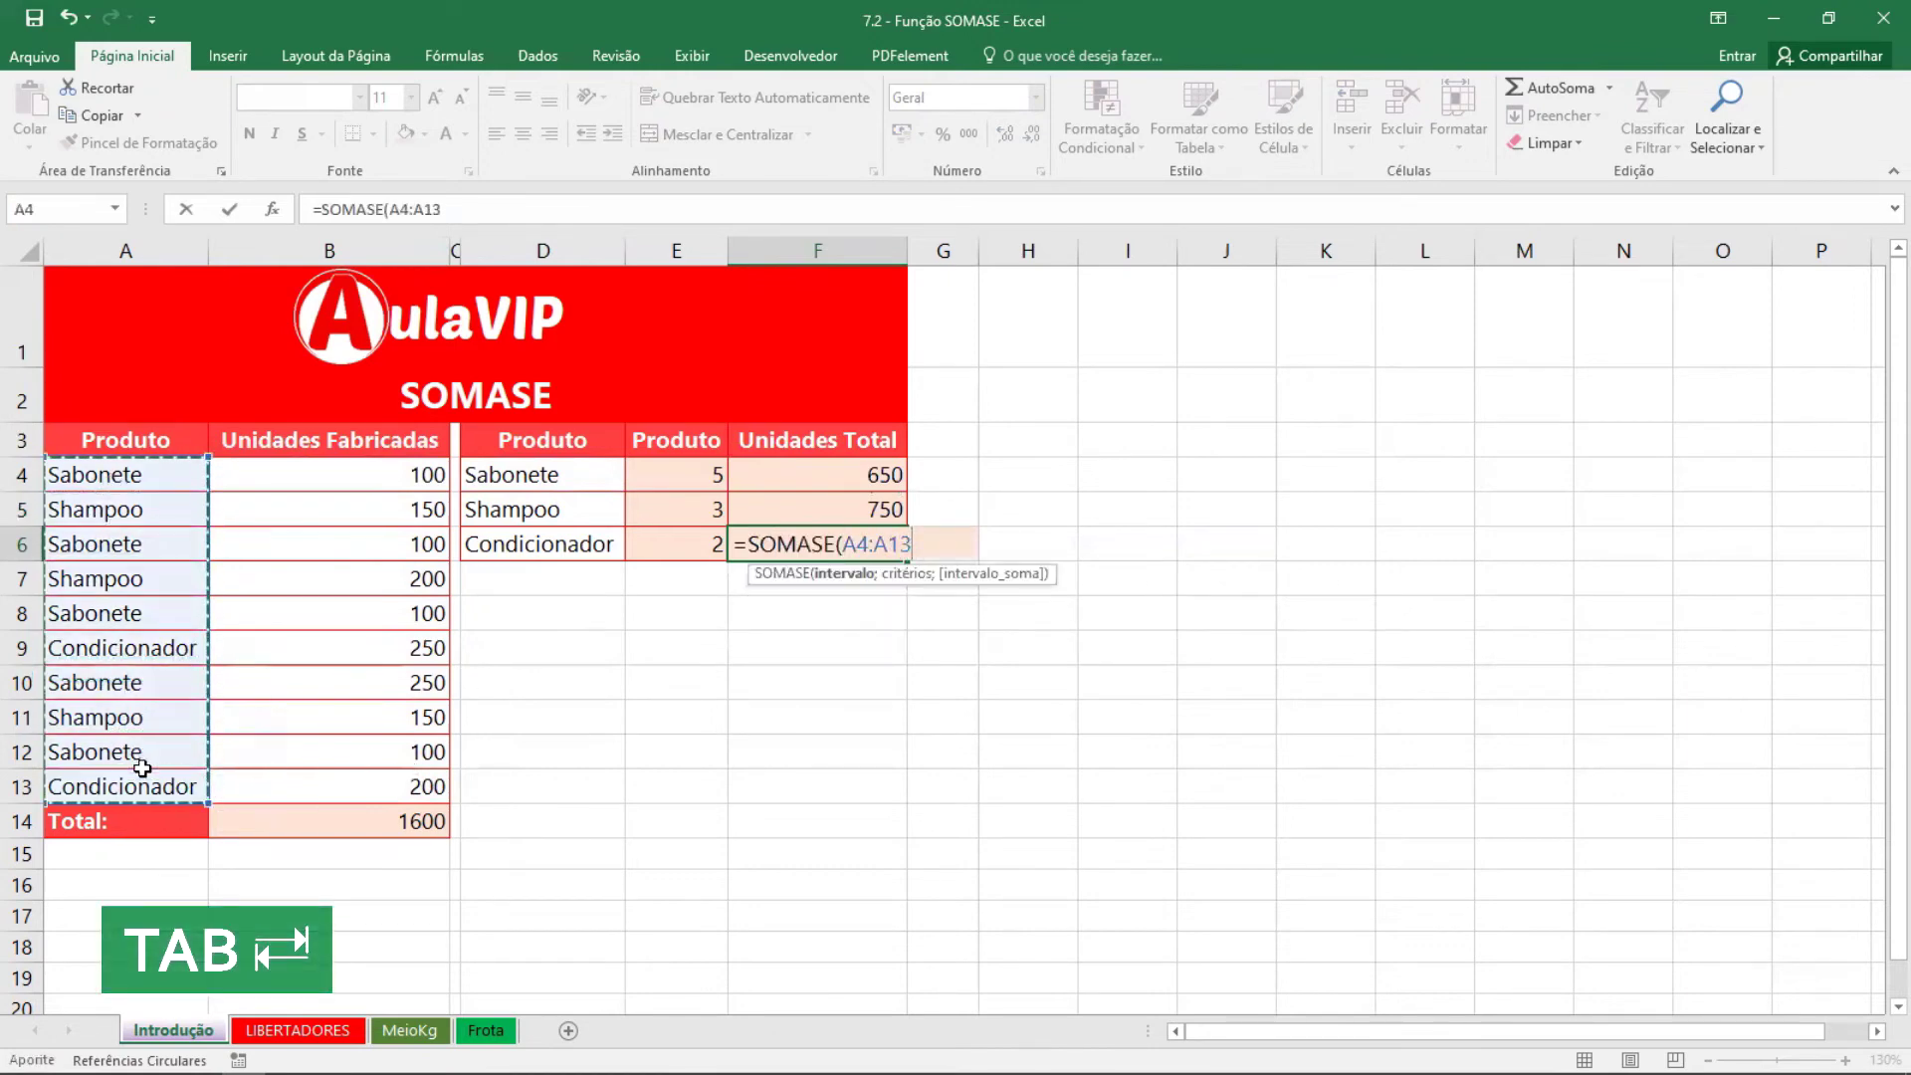
type(";")
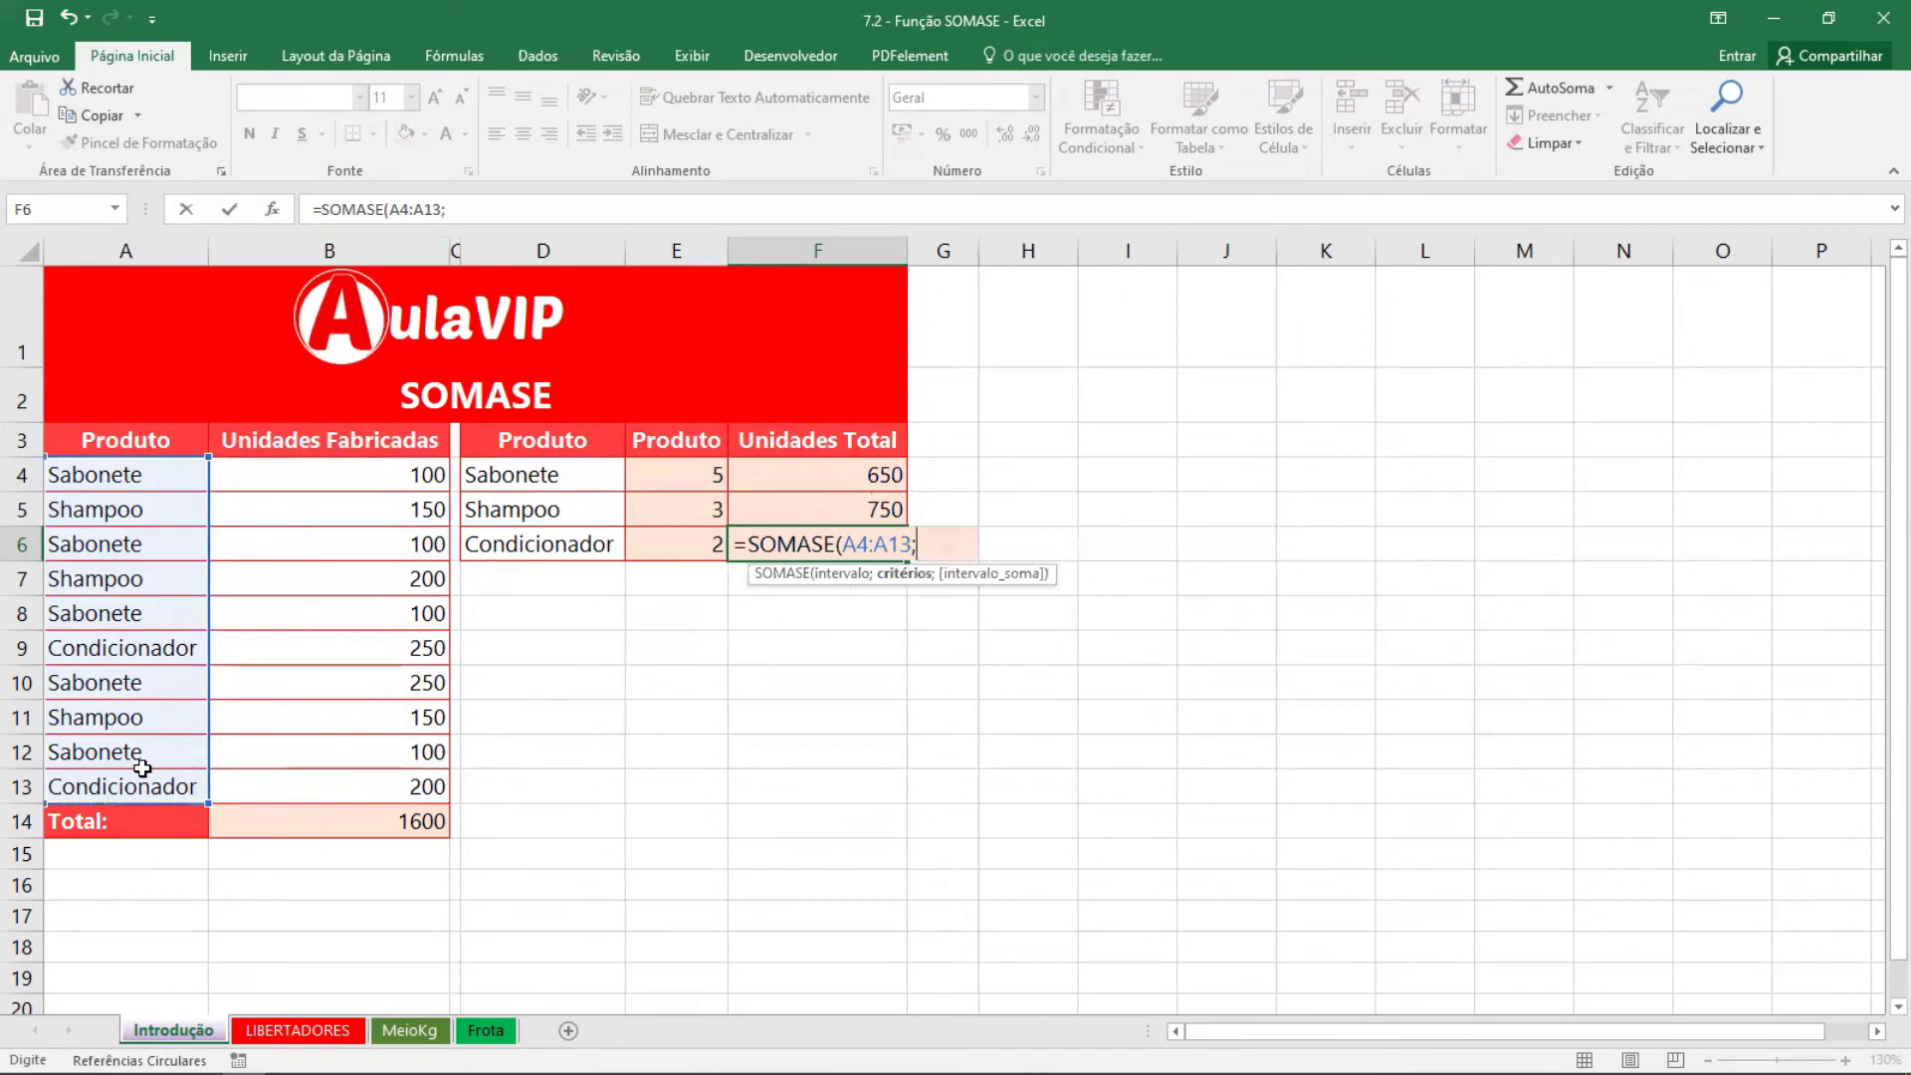
left_click(522, 484)
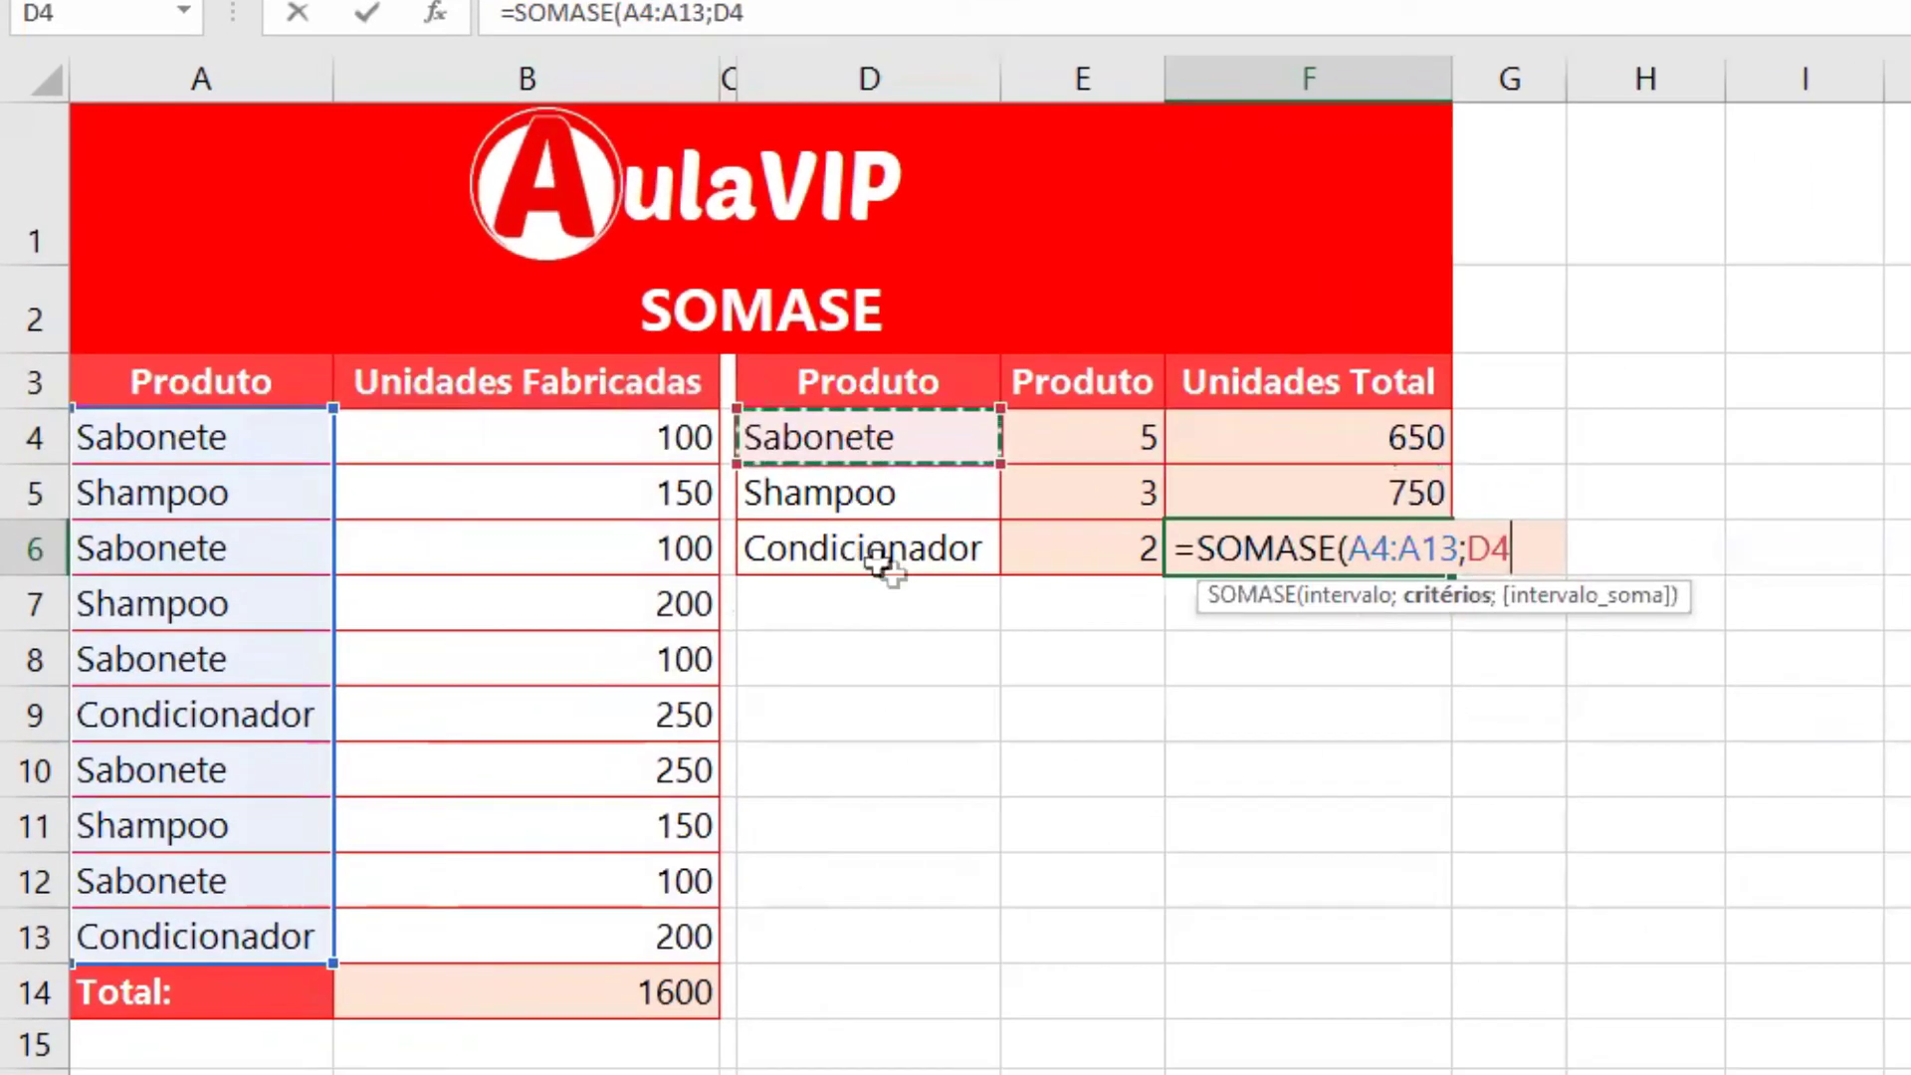
left_click(831, 563)
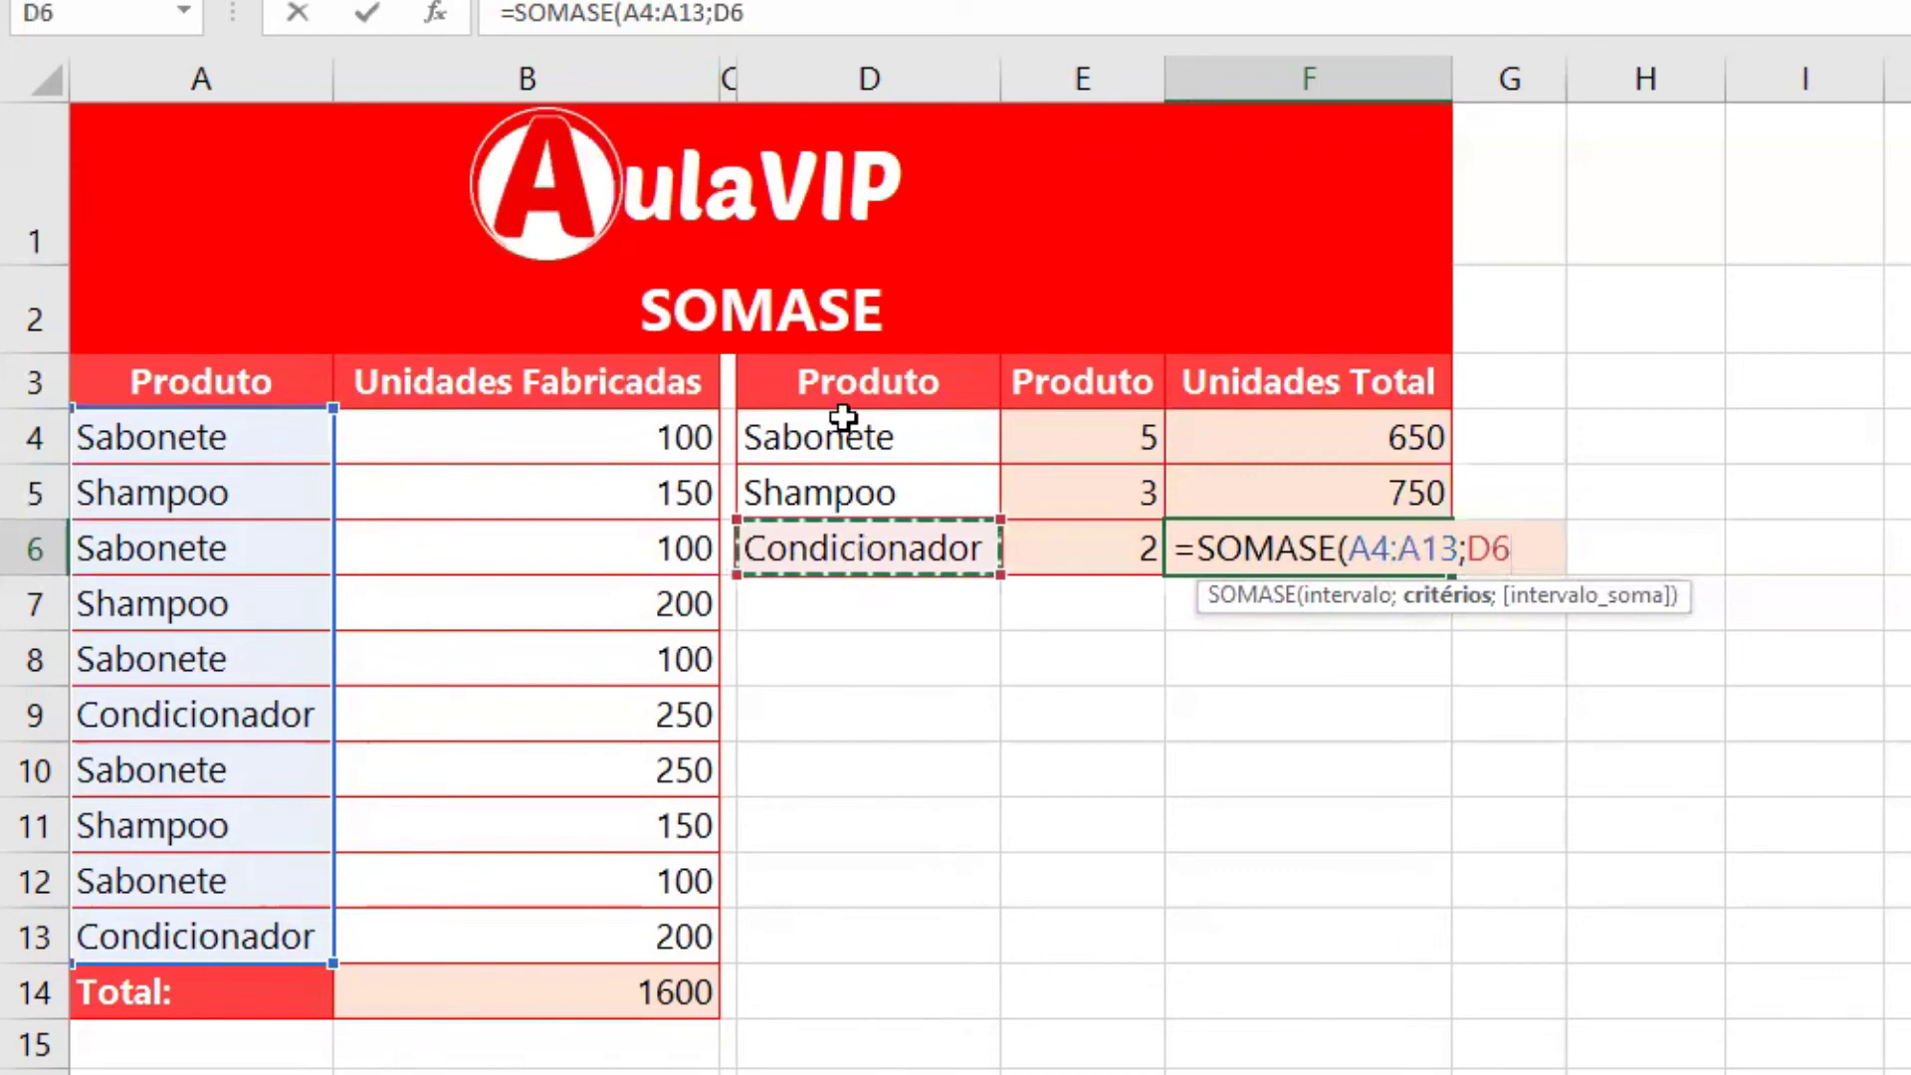
type(";")
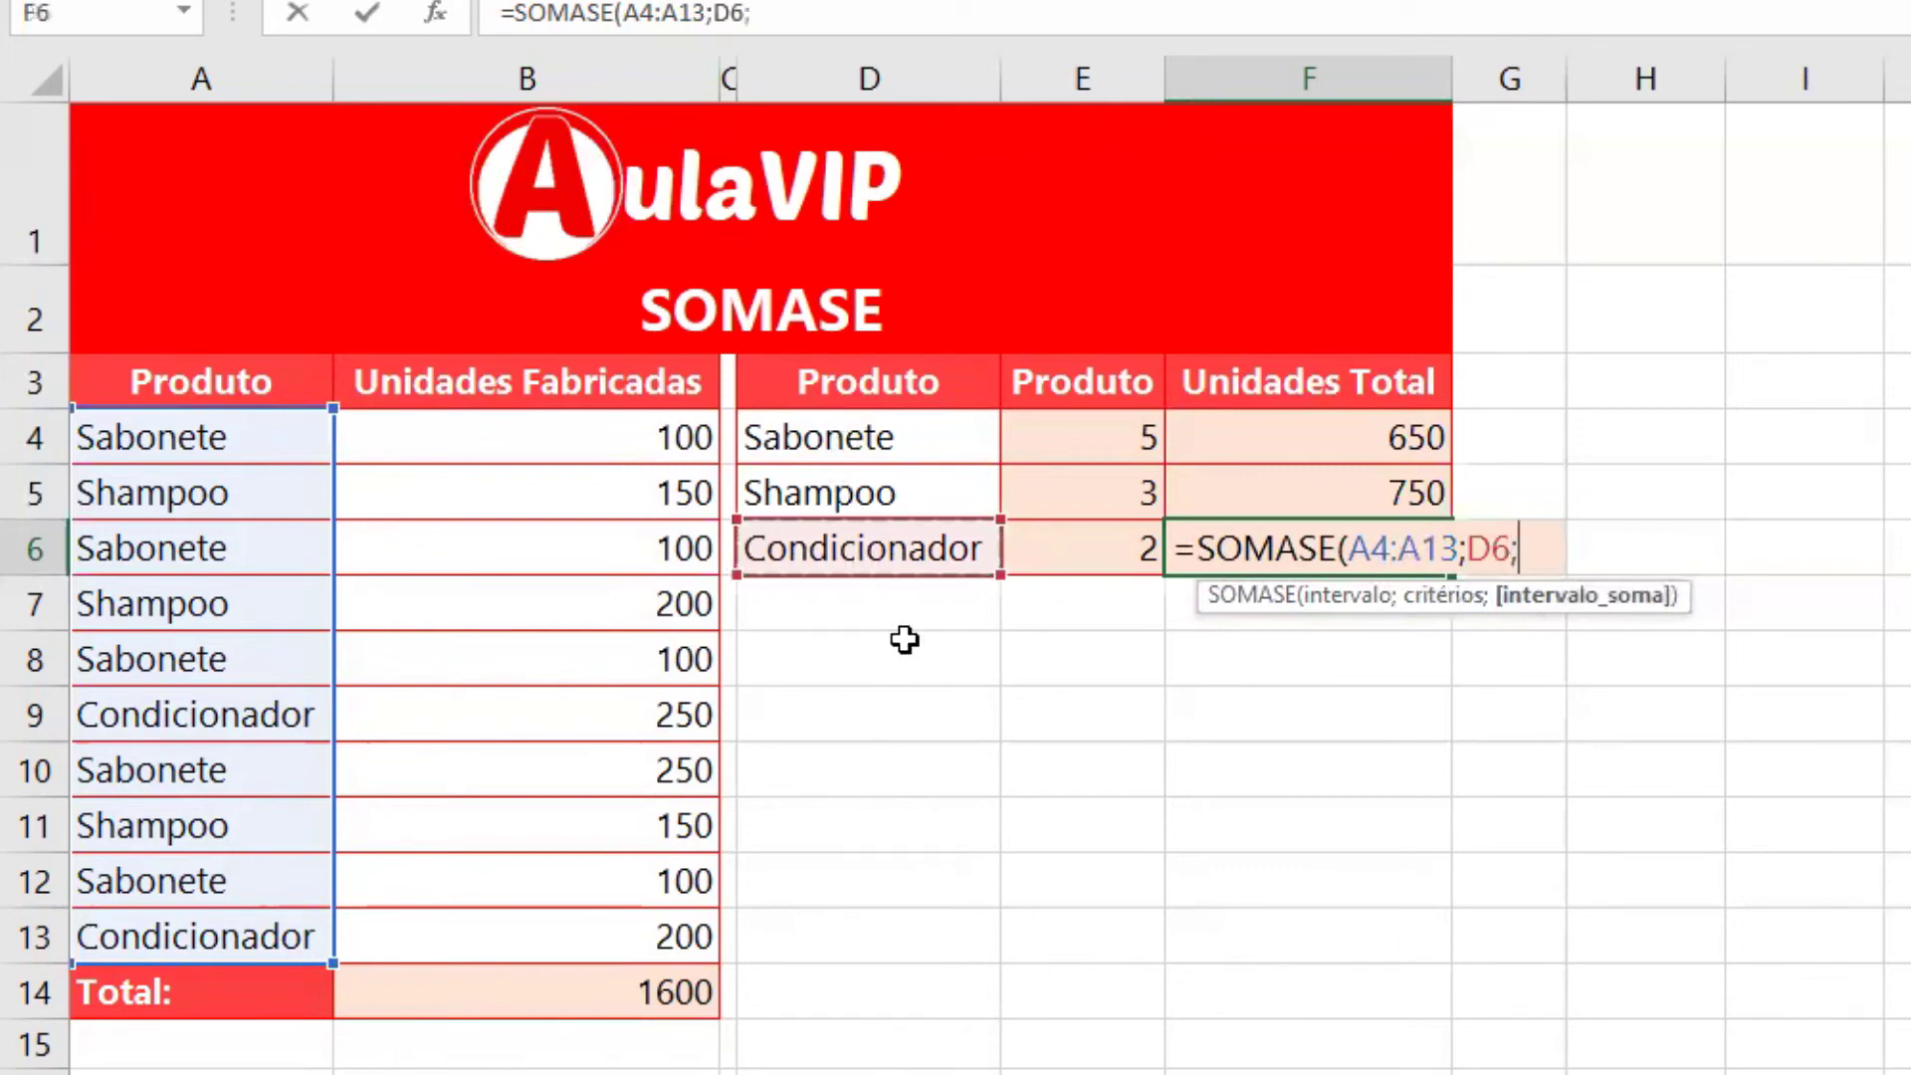
left_click_drag(533, 448, 579, 919)
type(")")
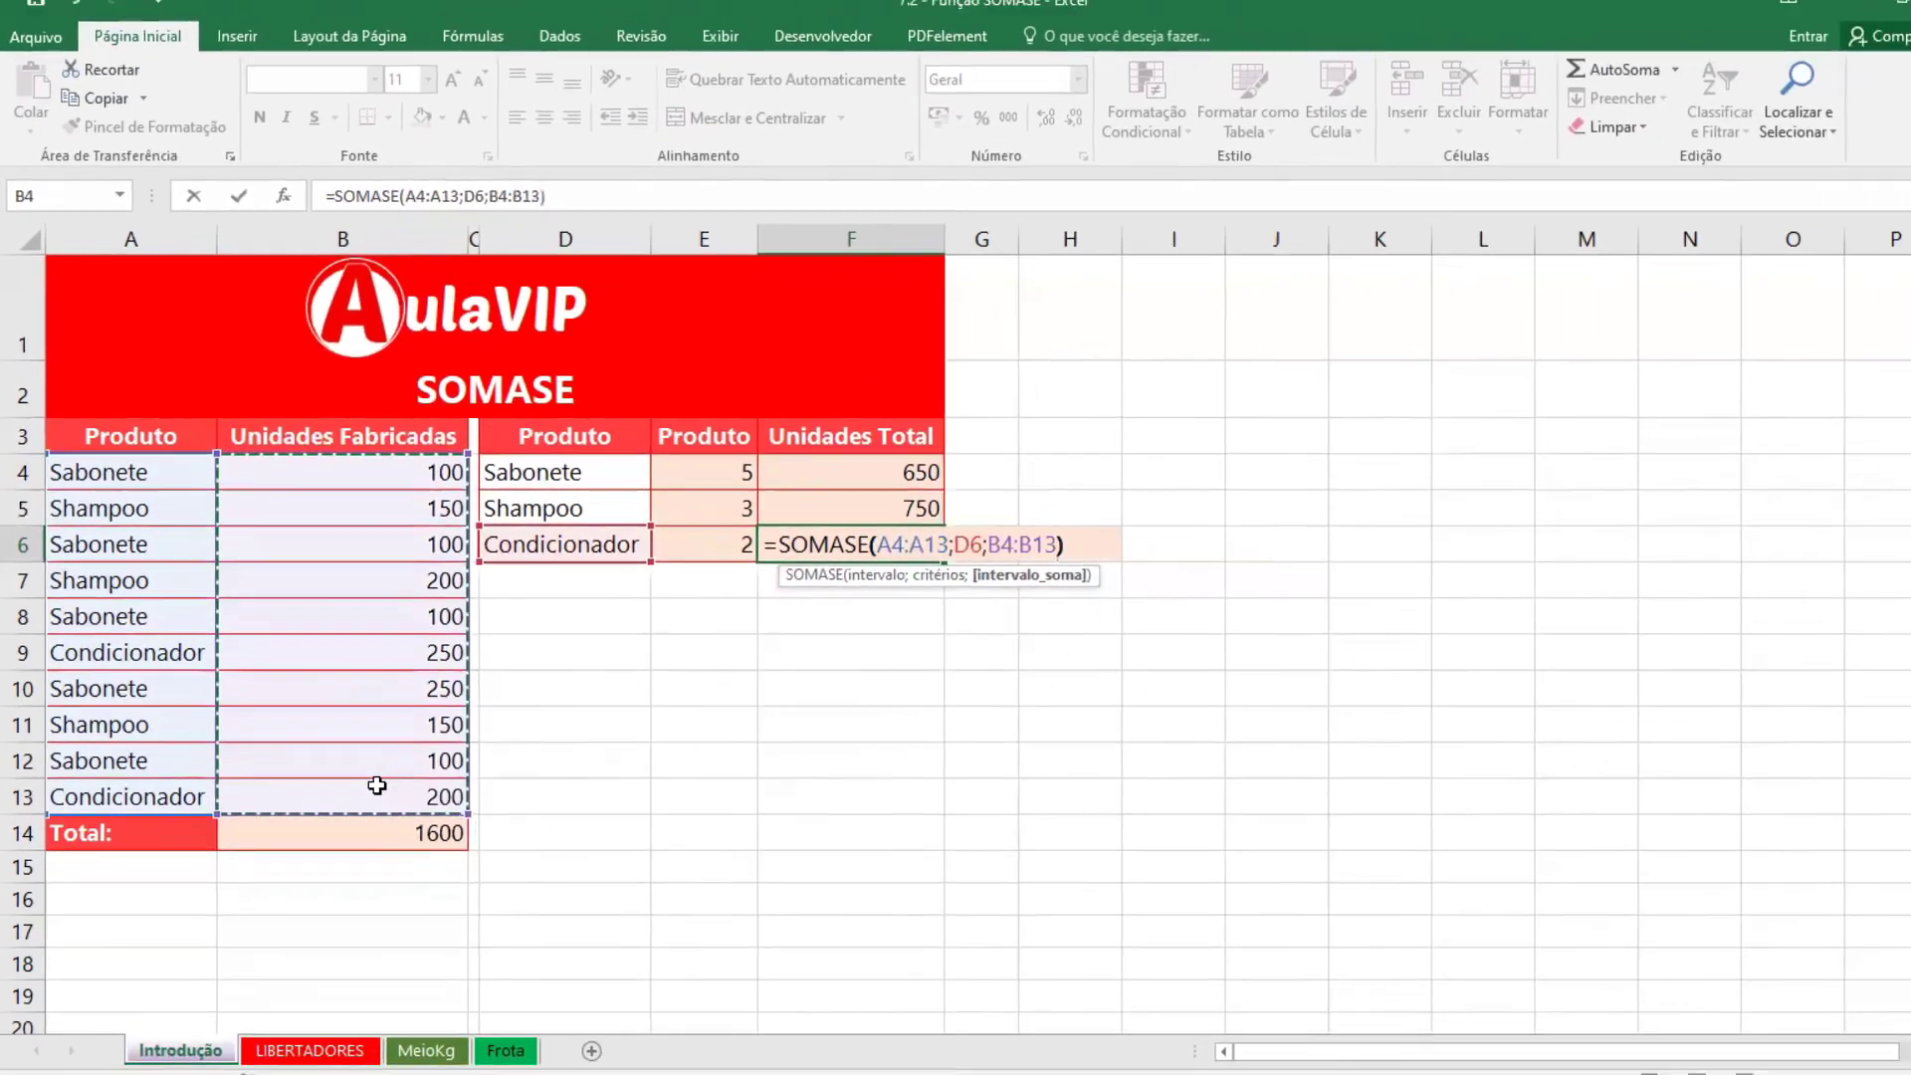
key("Return")
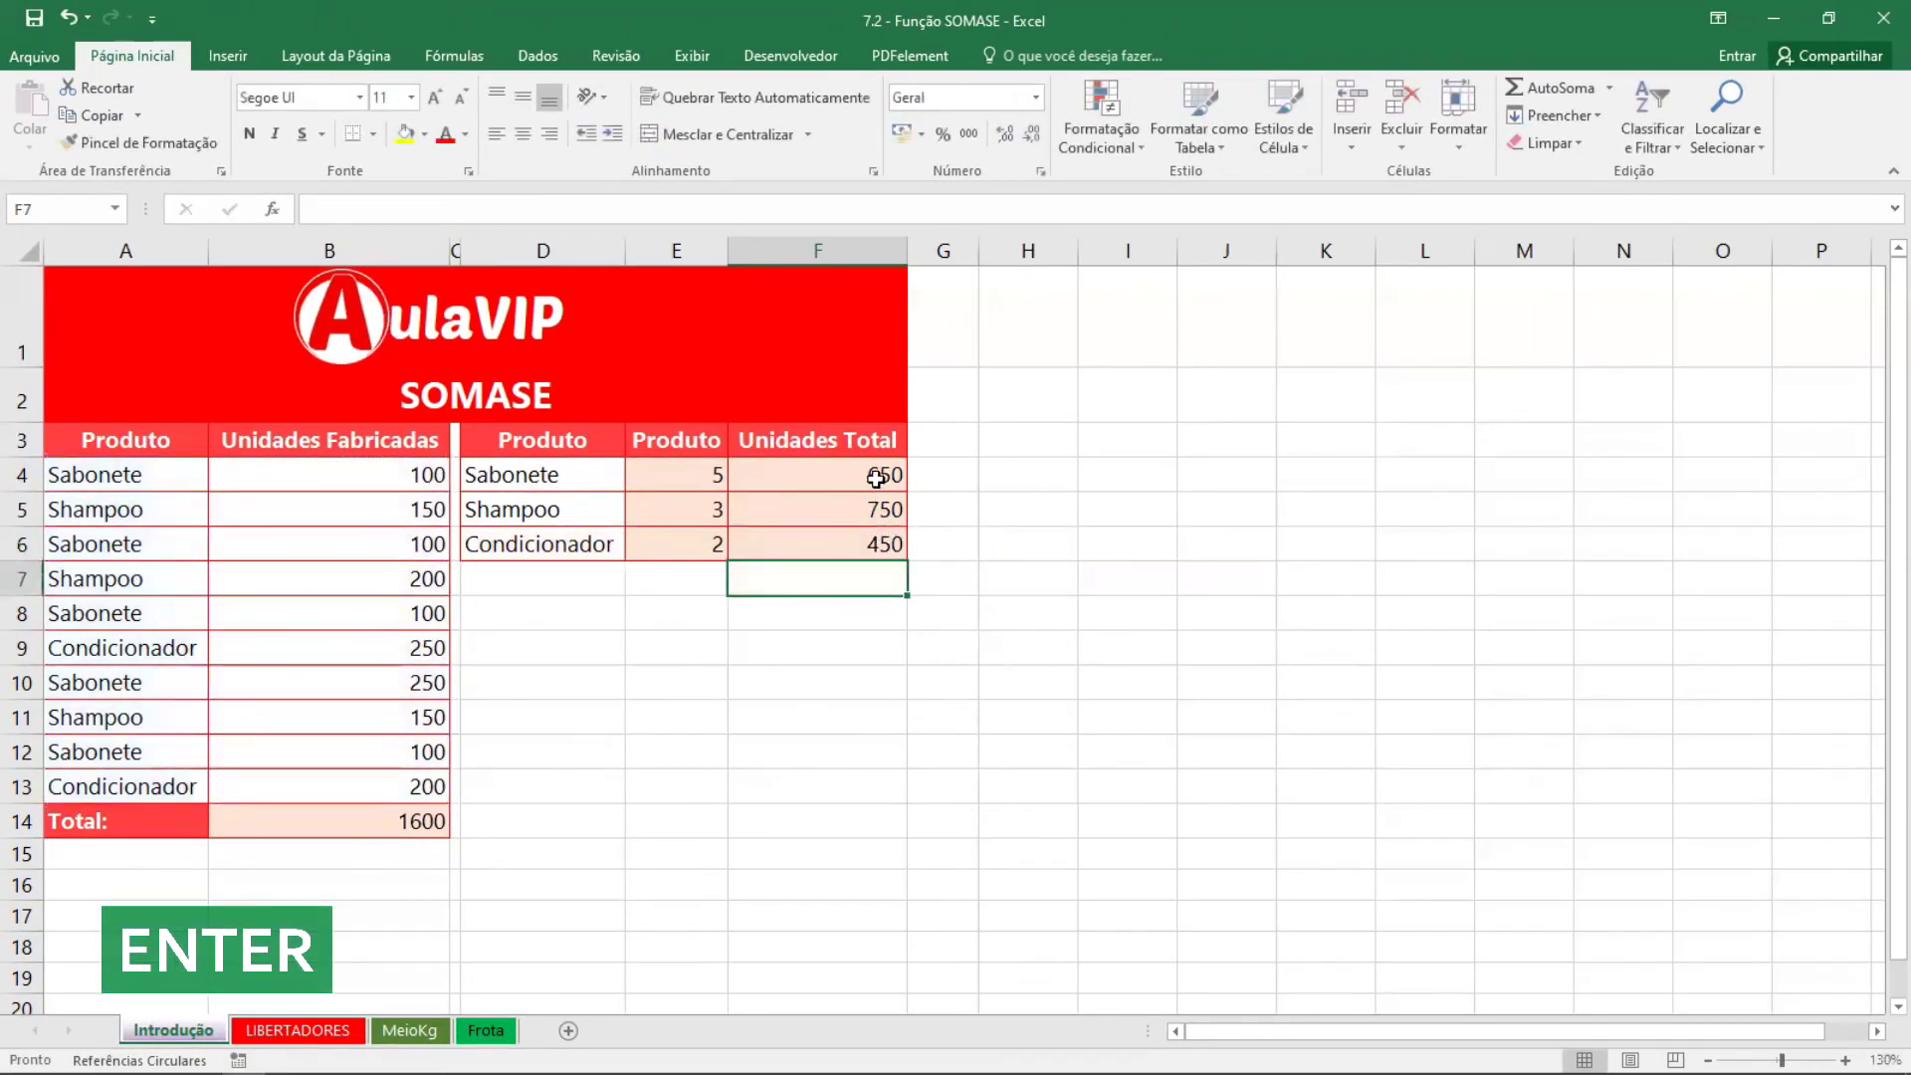
Check the ranges referenced by the Sabonete SOMASE formula in F4
left_click(880, 476)
key("F2")
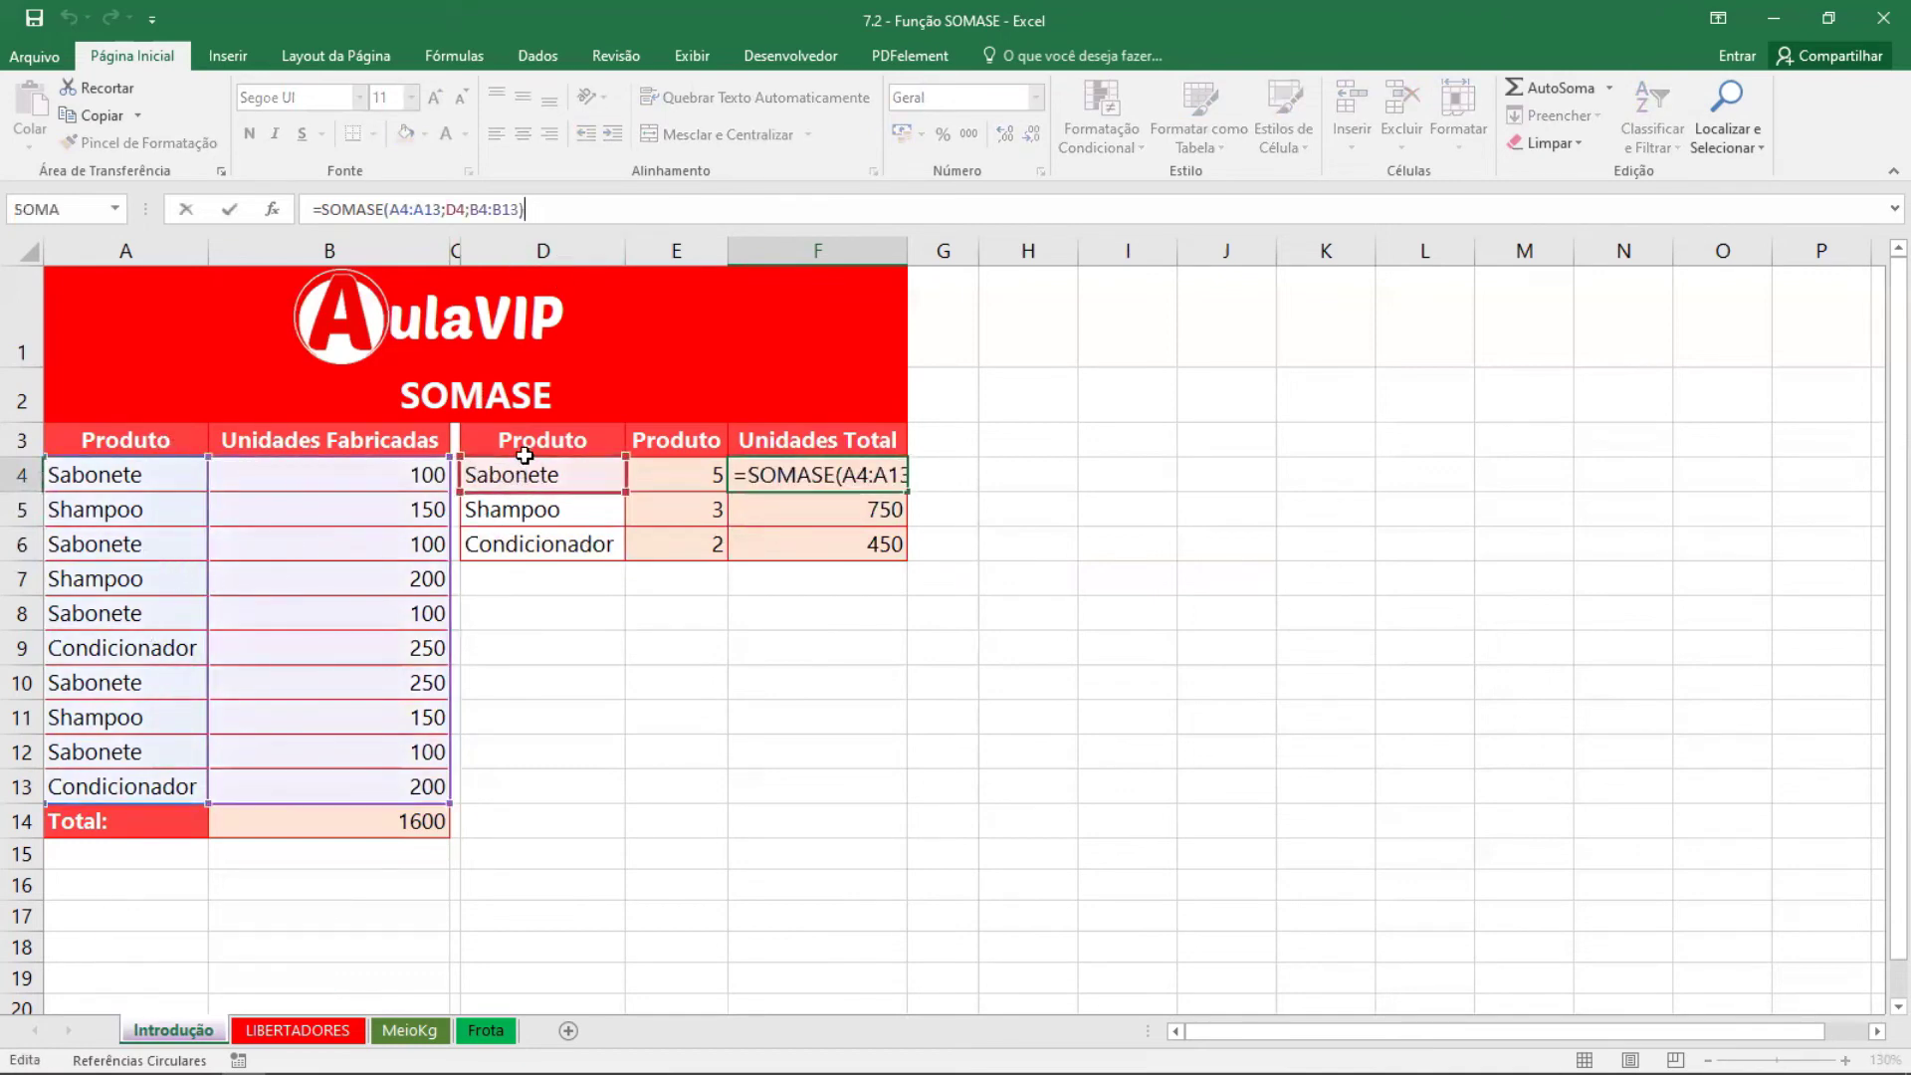
key("Return")
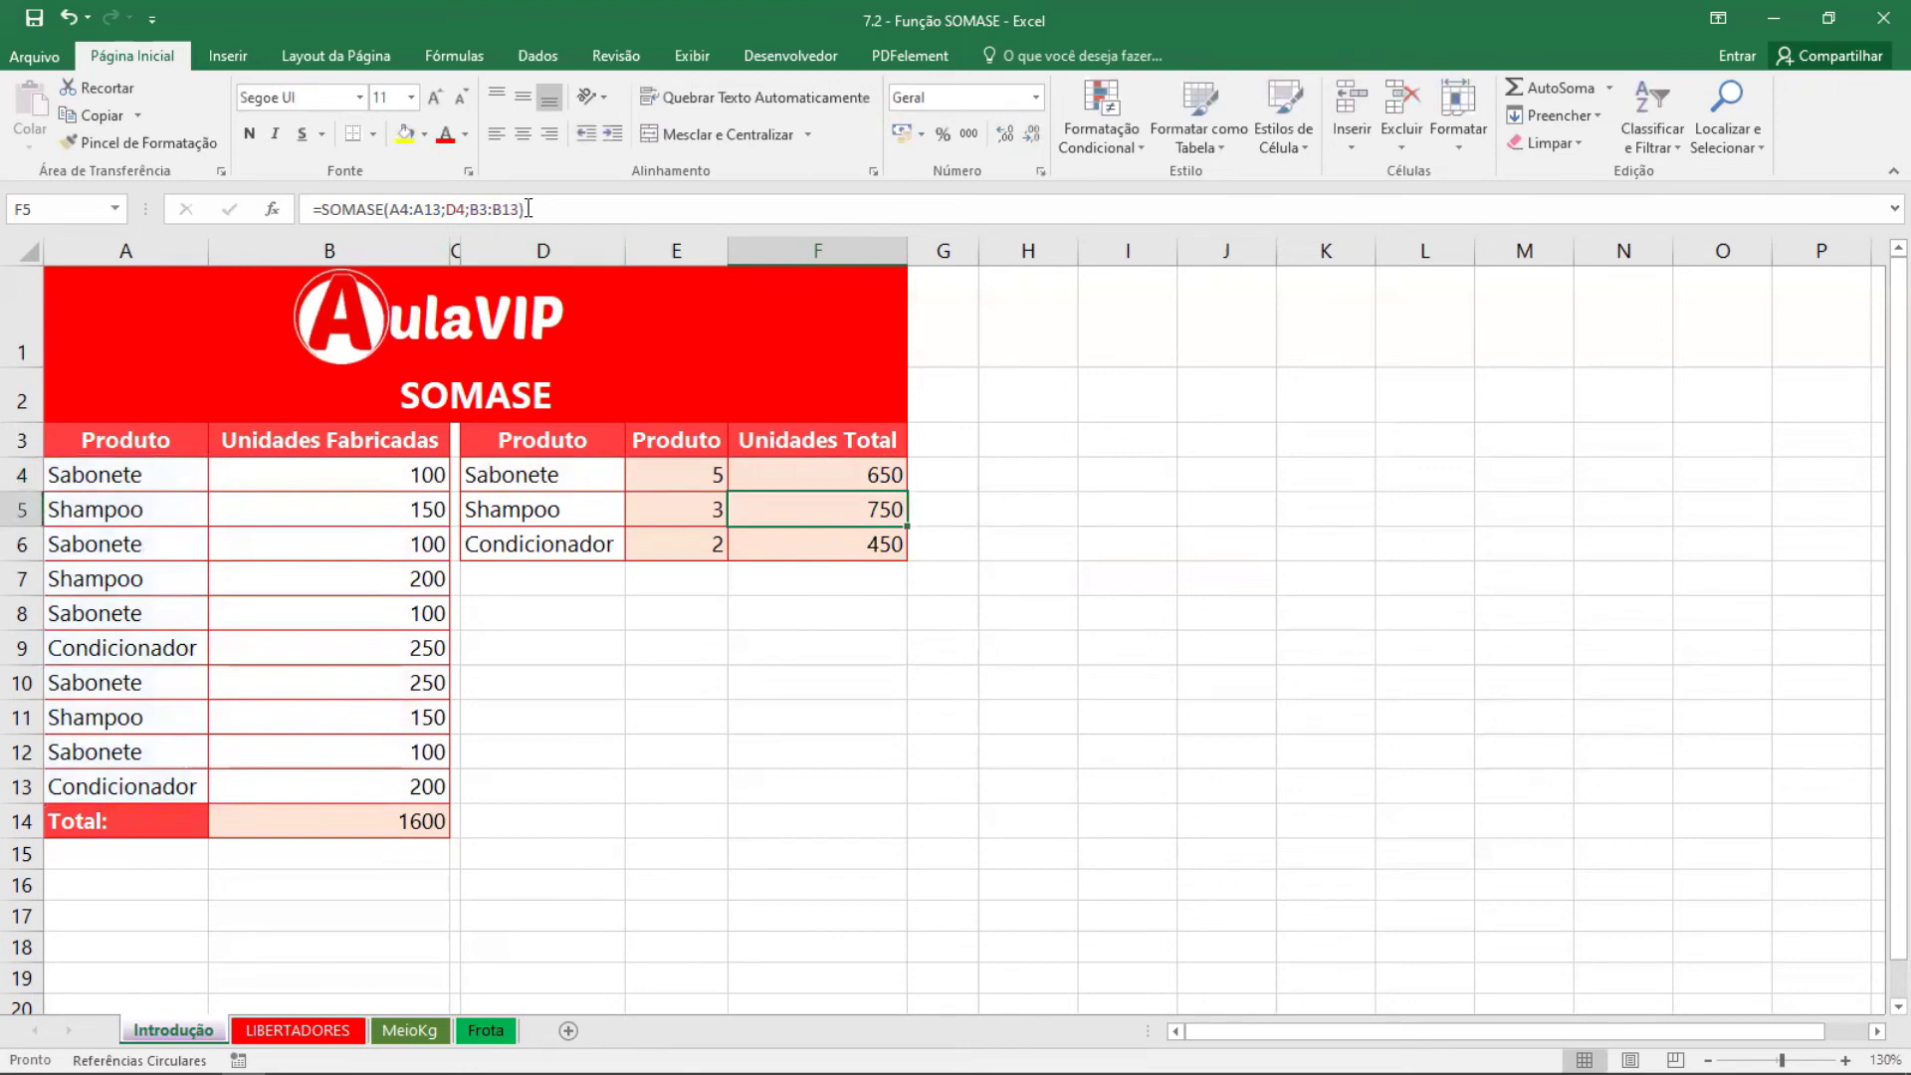
Correct the Shampoo formula in F5 to =SOMASE(A4:A13;D5;B4:B13), fixing its sum range and criterion cell
left_click(529, 208)
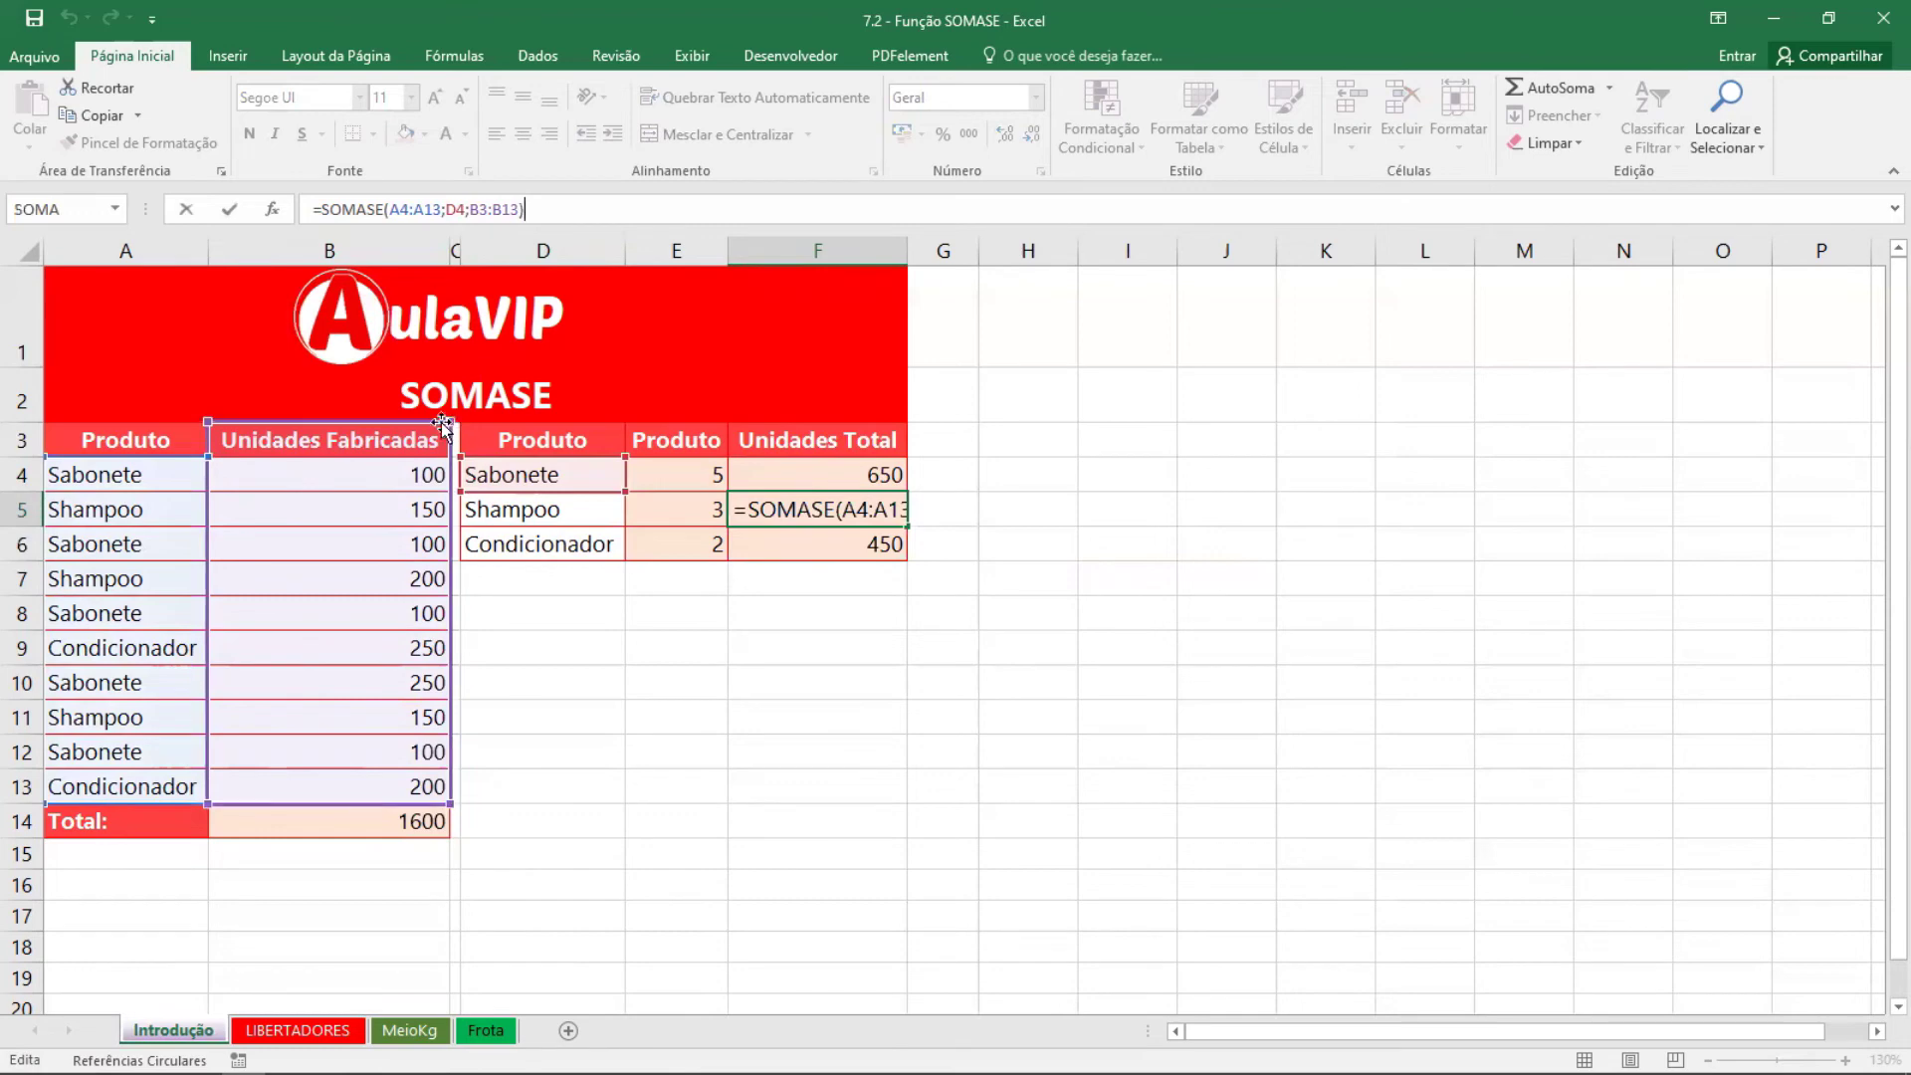
left_click_drag(448, 423, 448, 458)
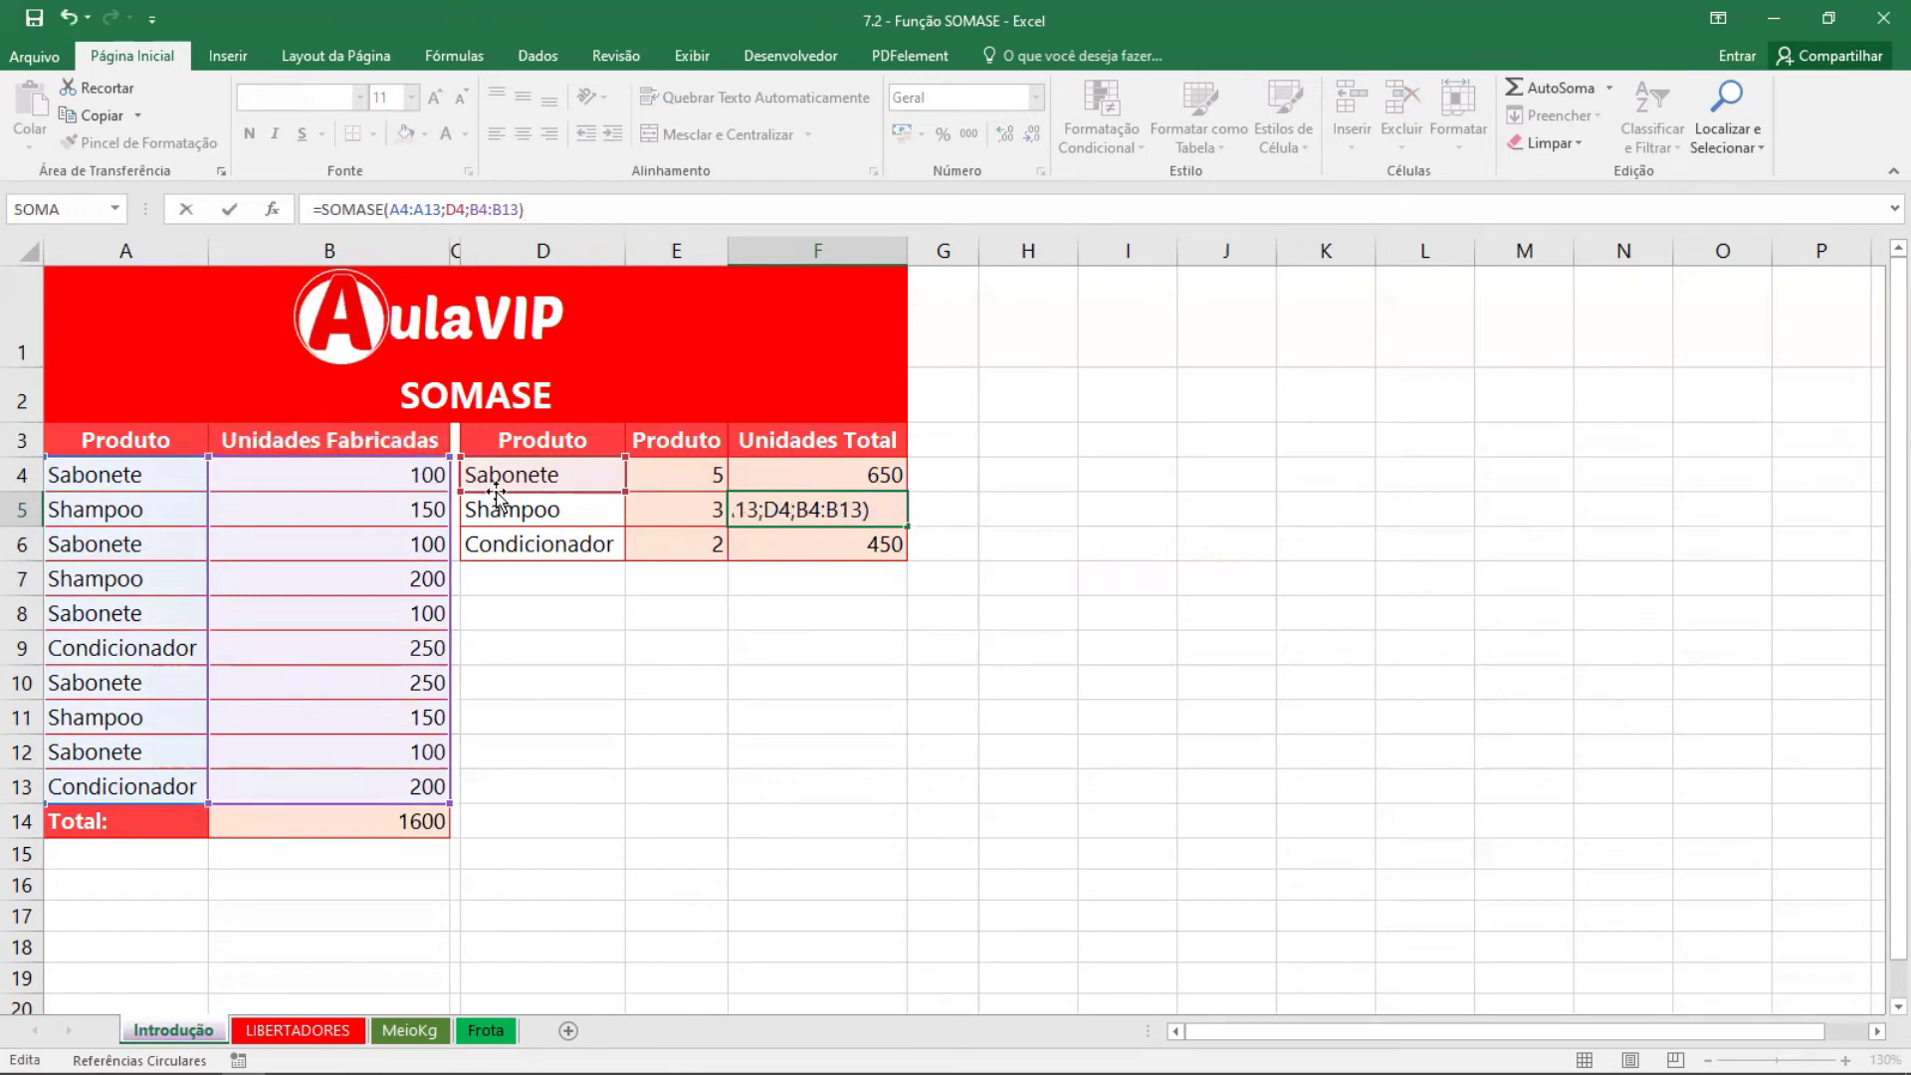
left_click_drag(504, 495, 510, 514)
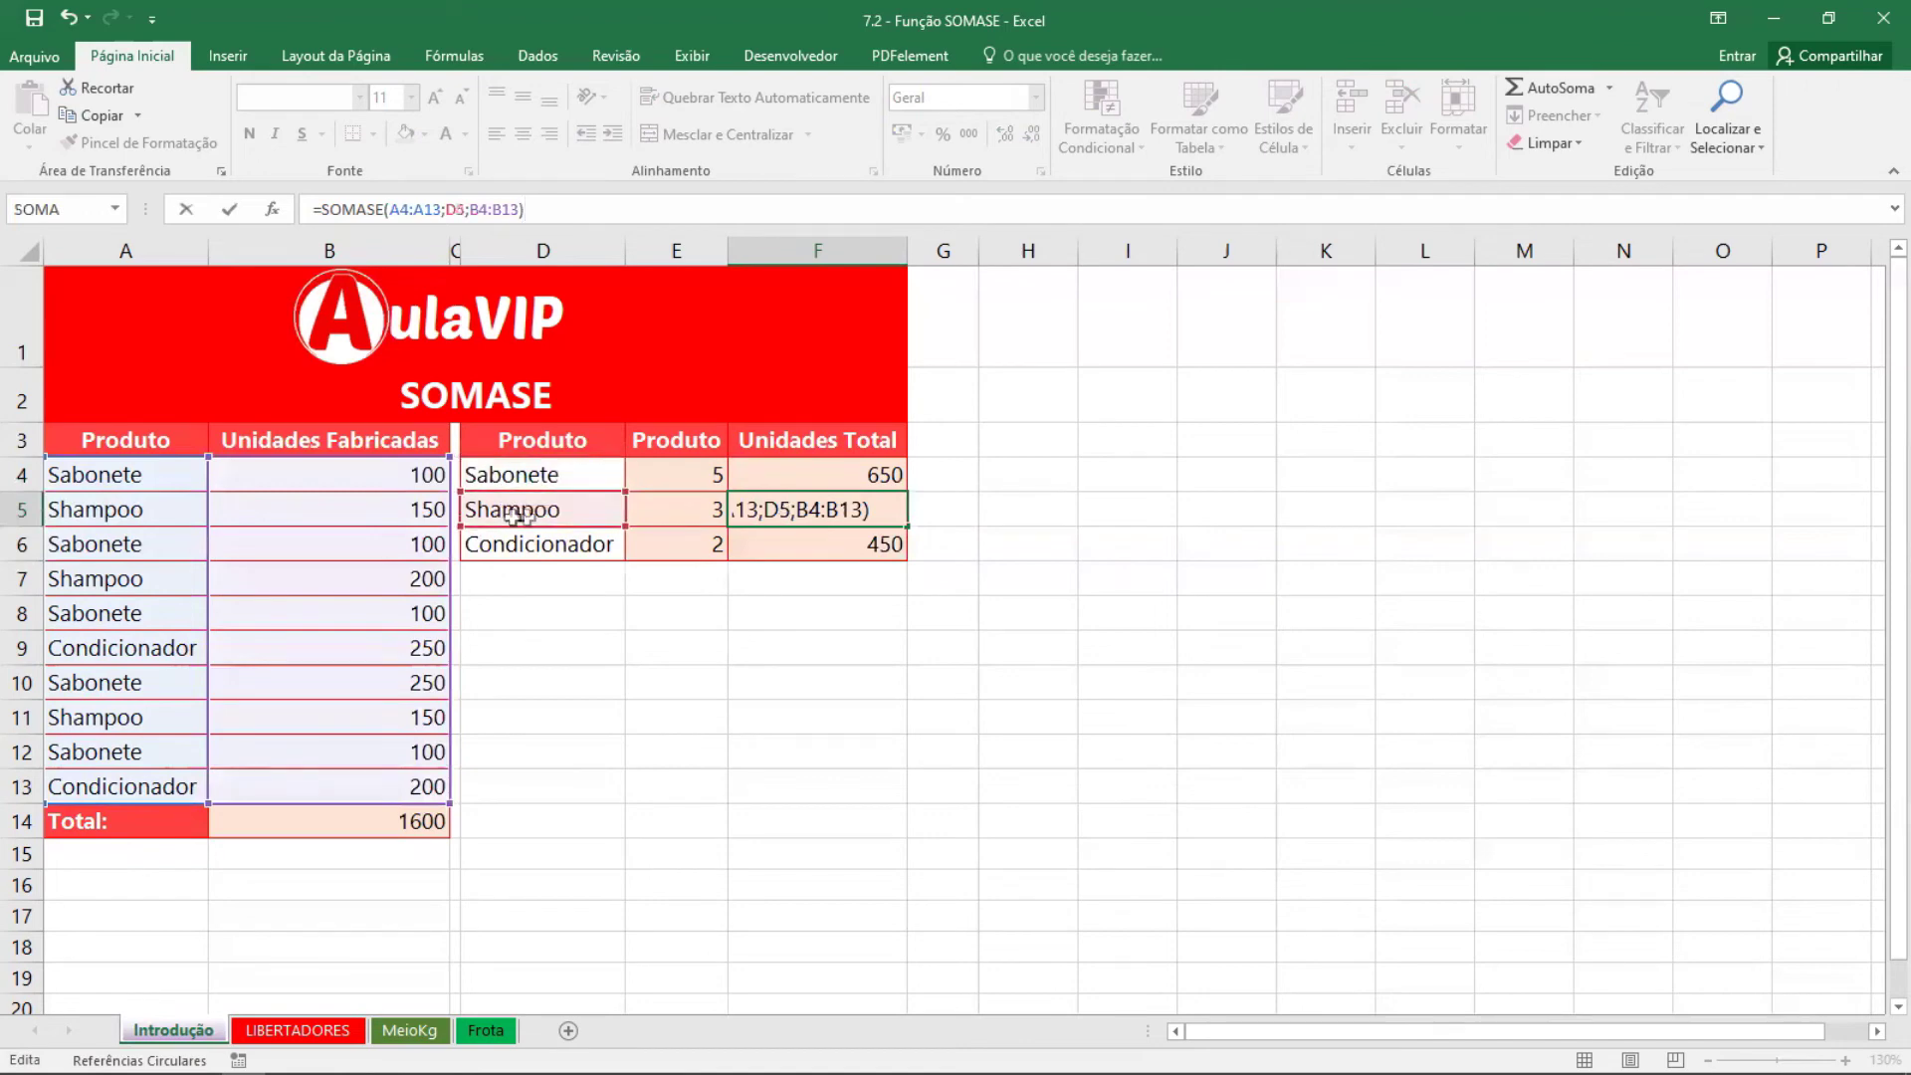
key("Return")
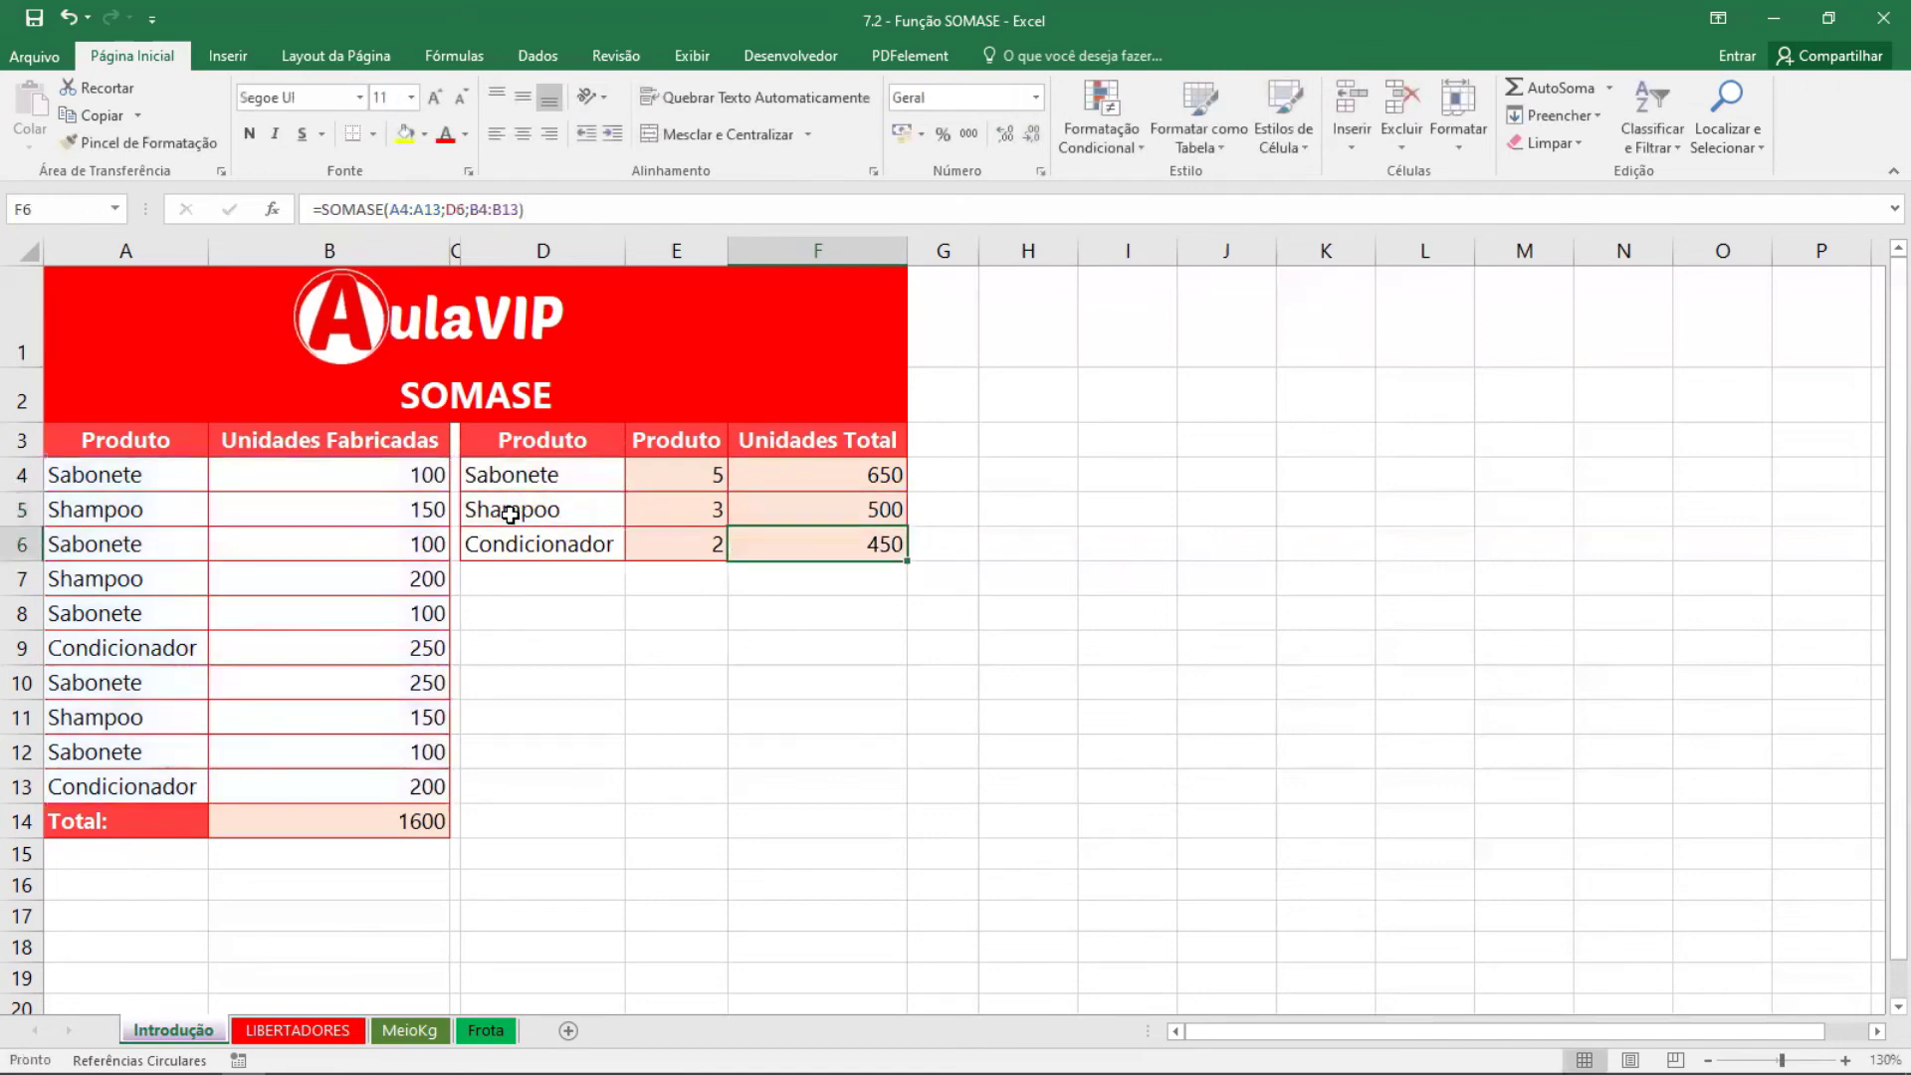
Check the ranges referenced by the Condicionador formula in F6 and the overall sum of the manufactured units in B4:B13
left_click(545, 208)
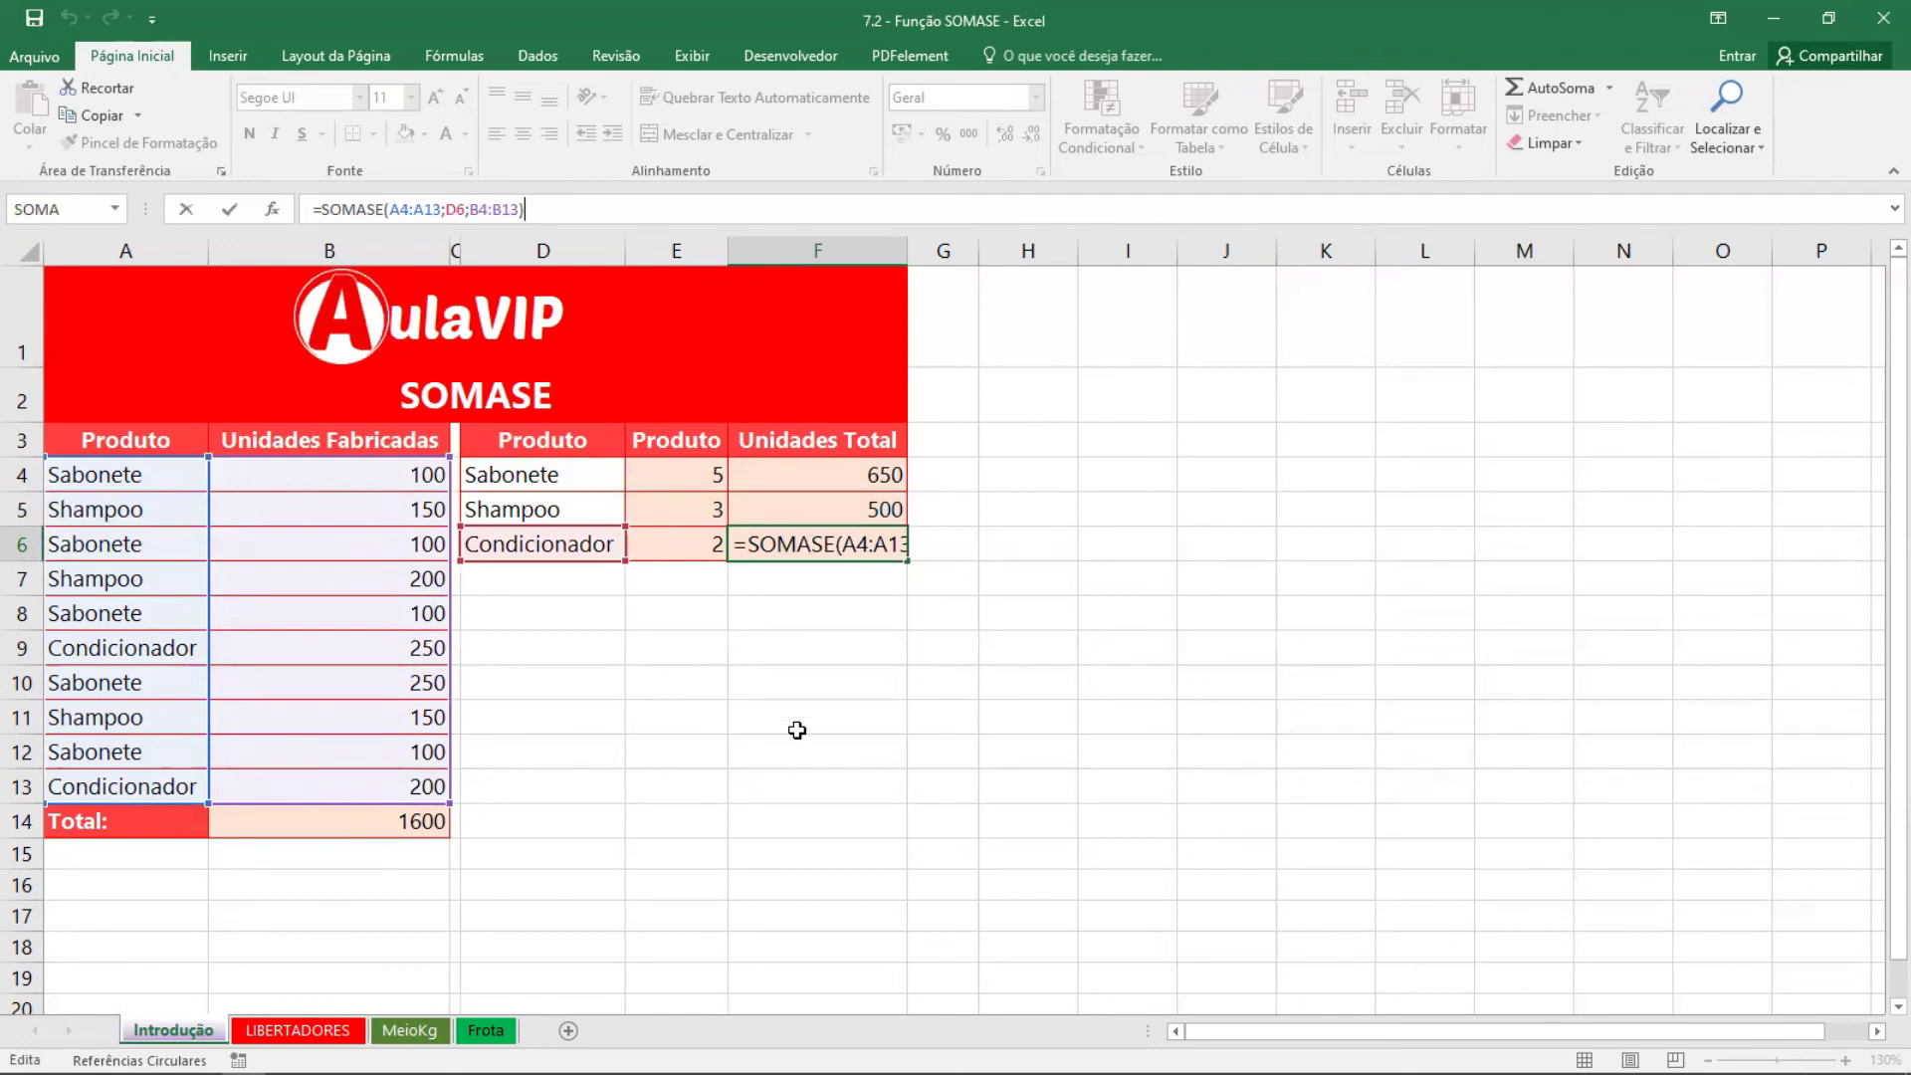
key("Return")
left_click(948, 642)
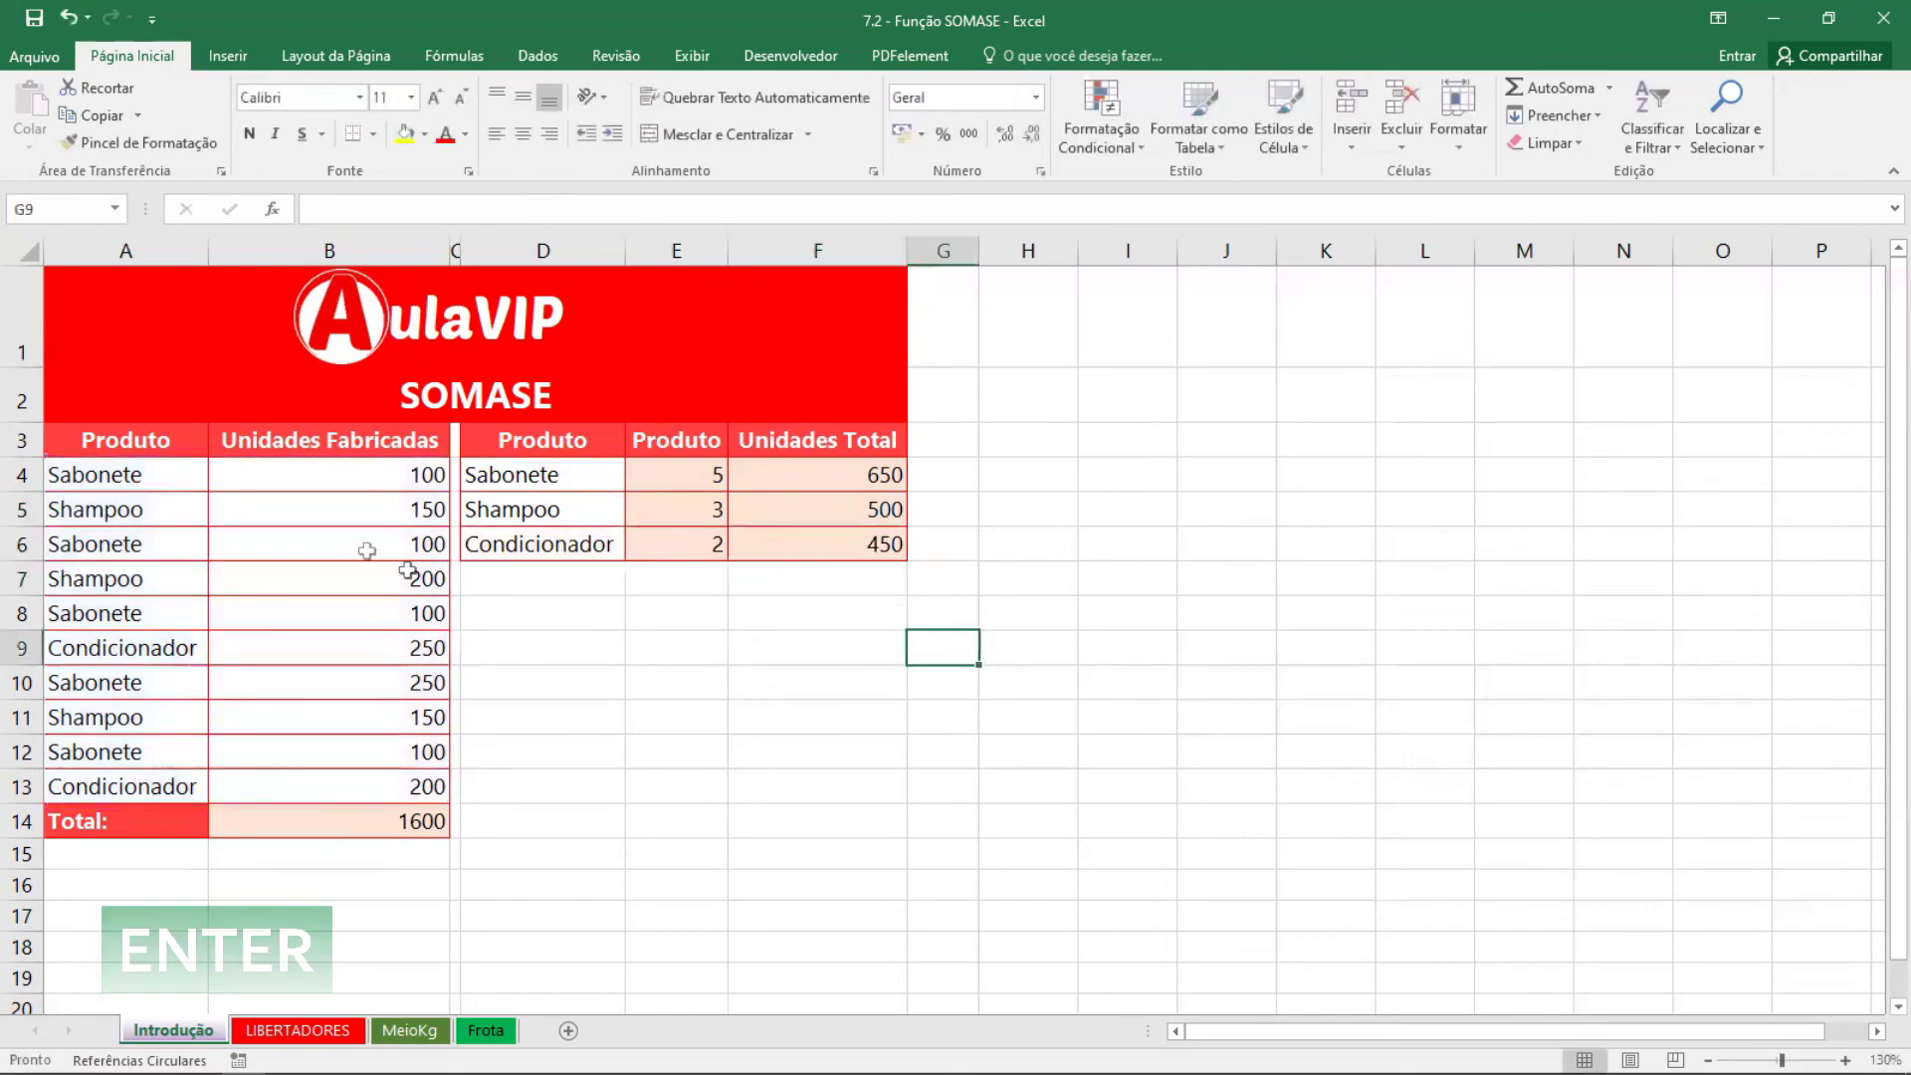
left_click_drag(312, 480, 368, 796)
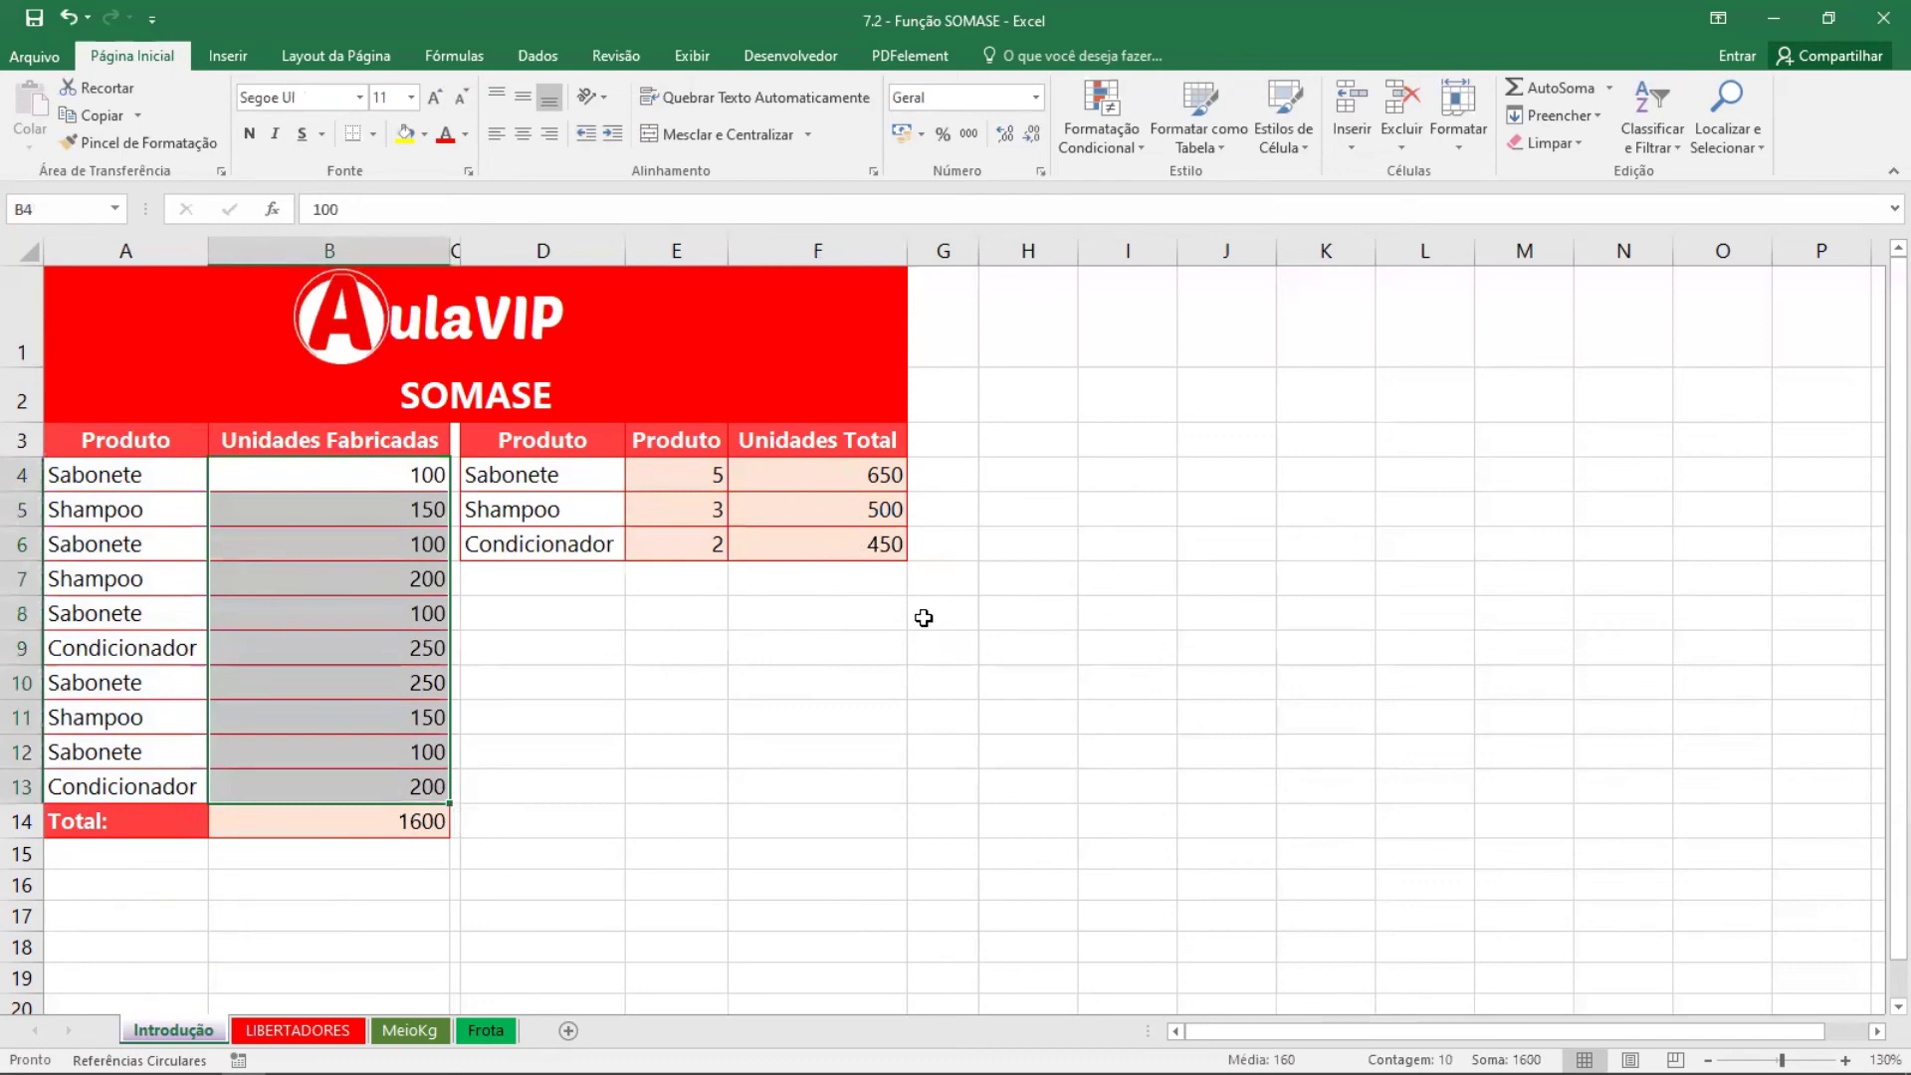
left_click(924, 642)
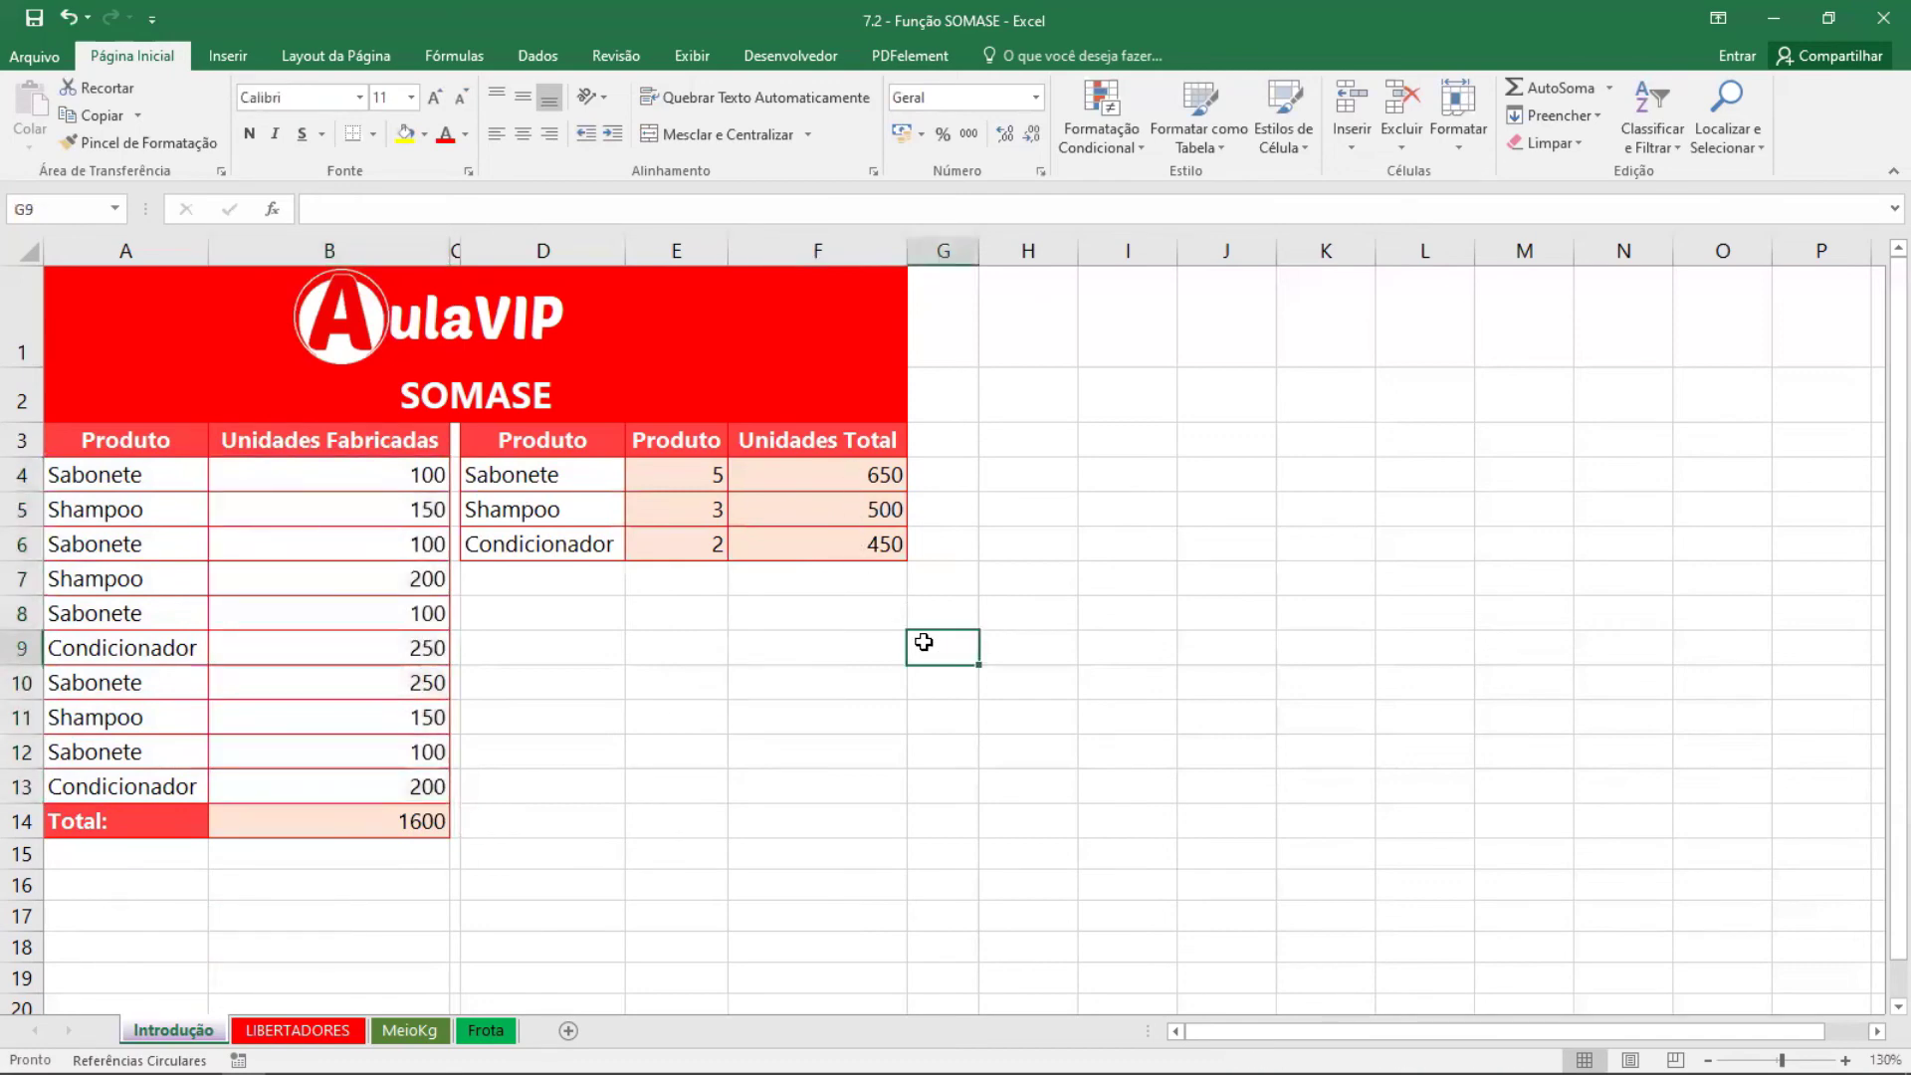